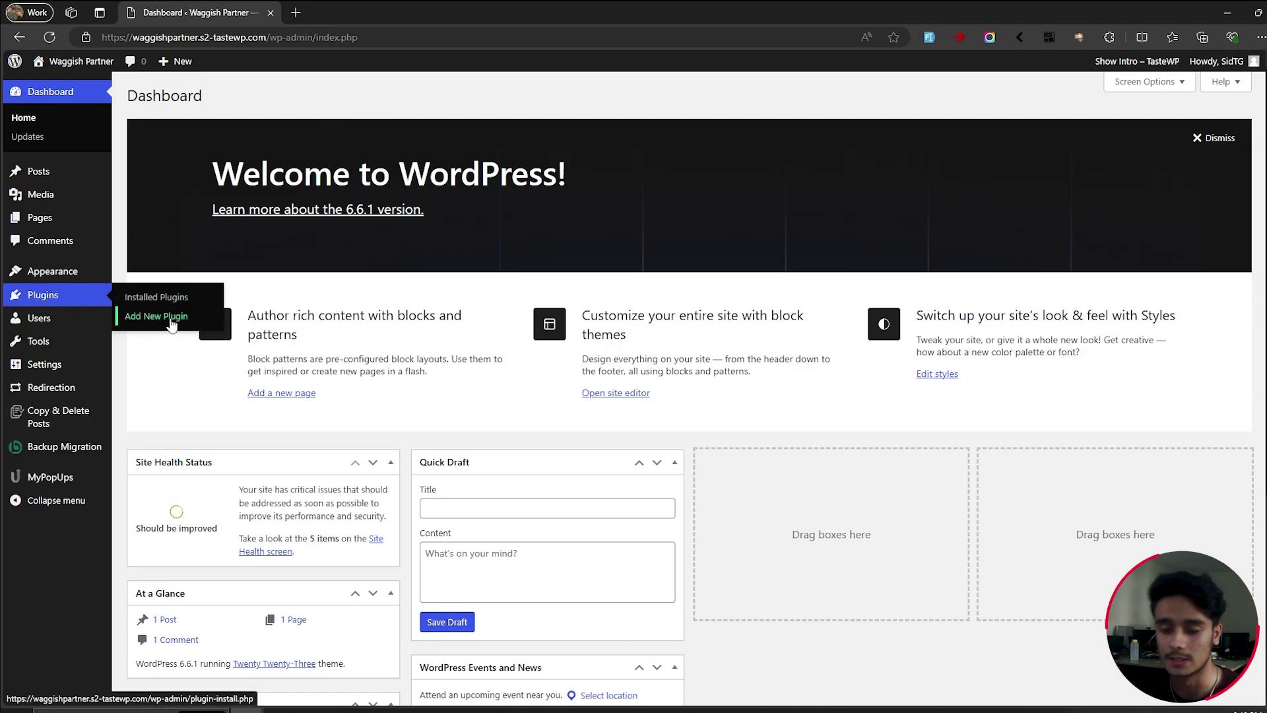
# Search the plugin directory for Fluent Boards and install it
pyautogui.click(162, 315)
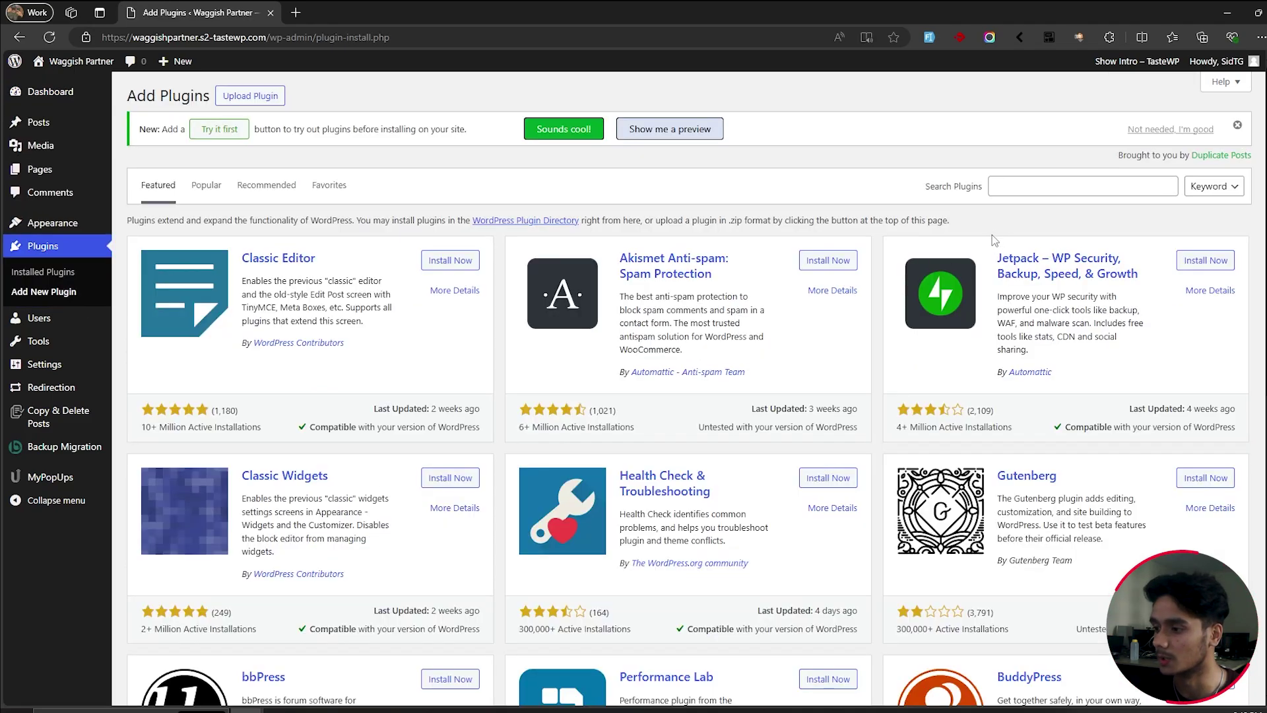
pyautogui.click(1029, 186)
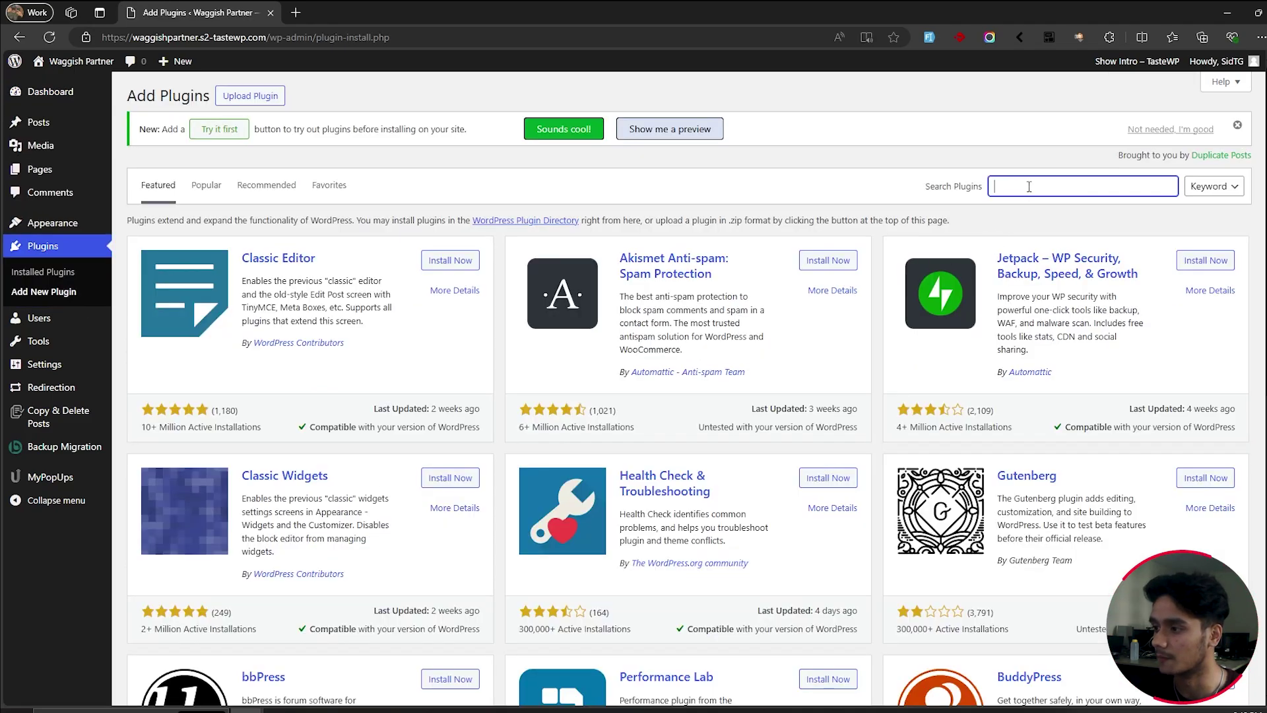
pyautogui.write('Fluent')
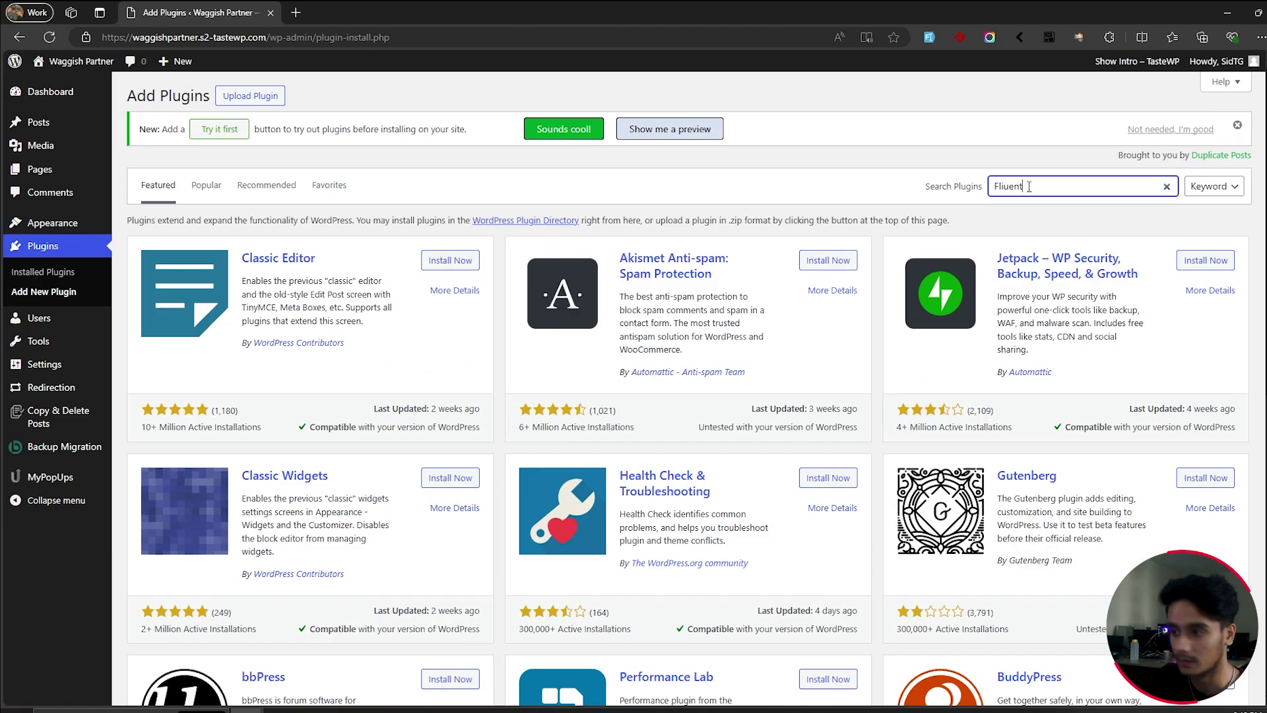
pyautogui.write('ent')
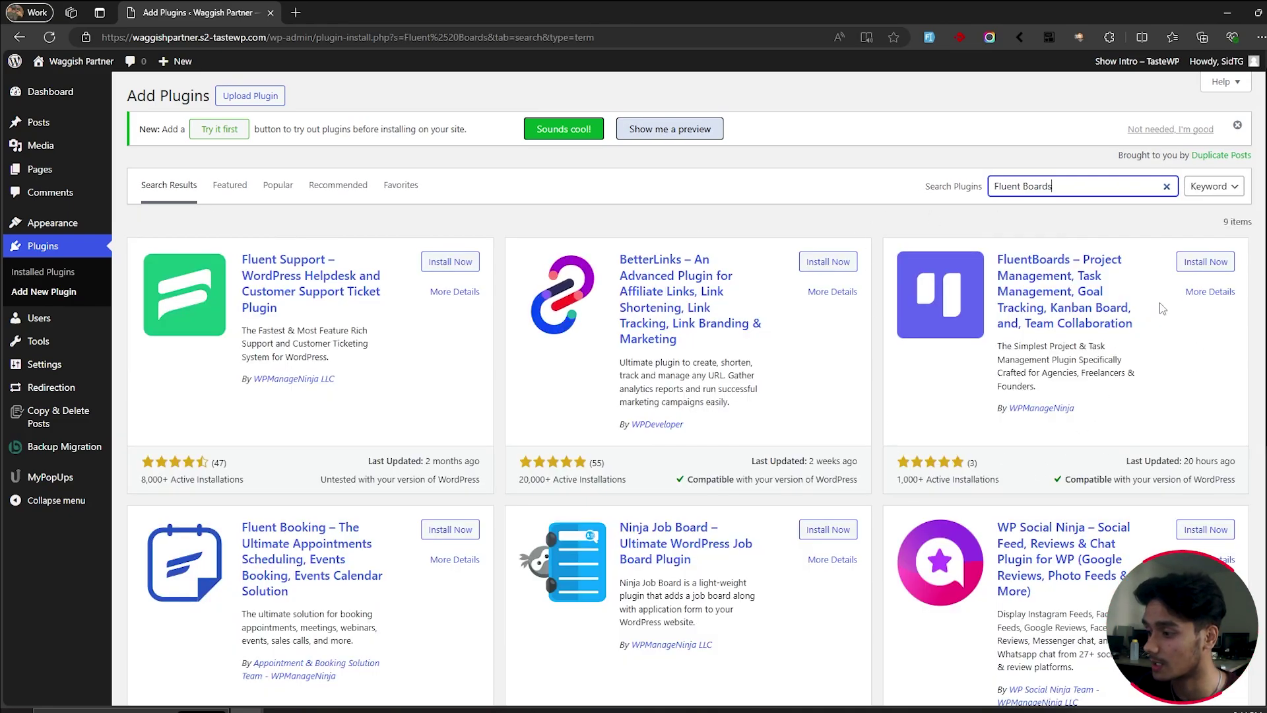
pyautogui.click(1205, 262)
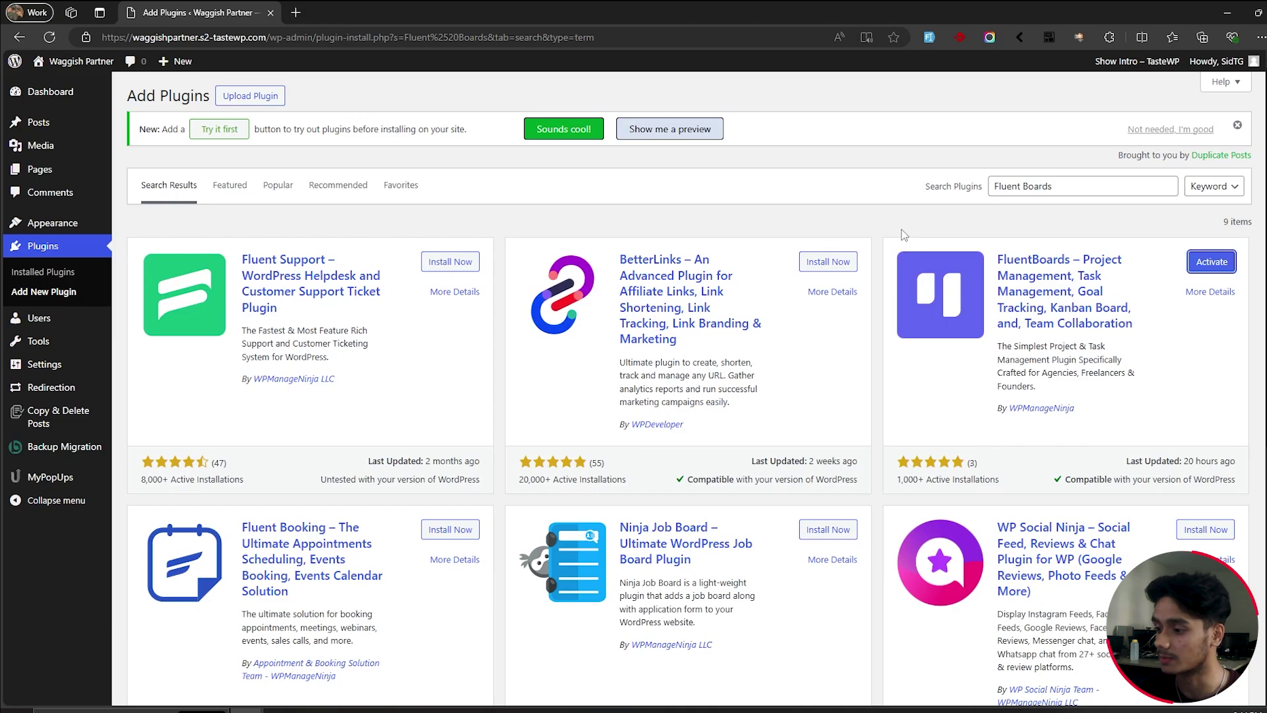
# Activate FluentBoards and go to its dashboard from the admin sidebar
pyautogui.click(1212, 261)
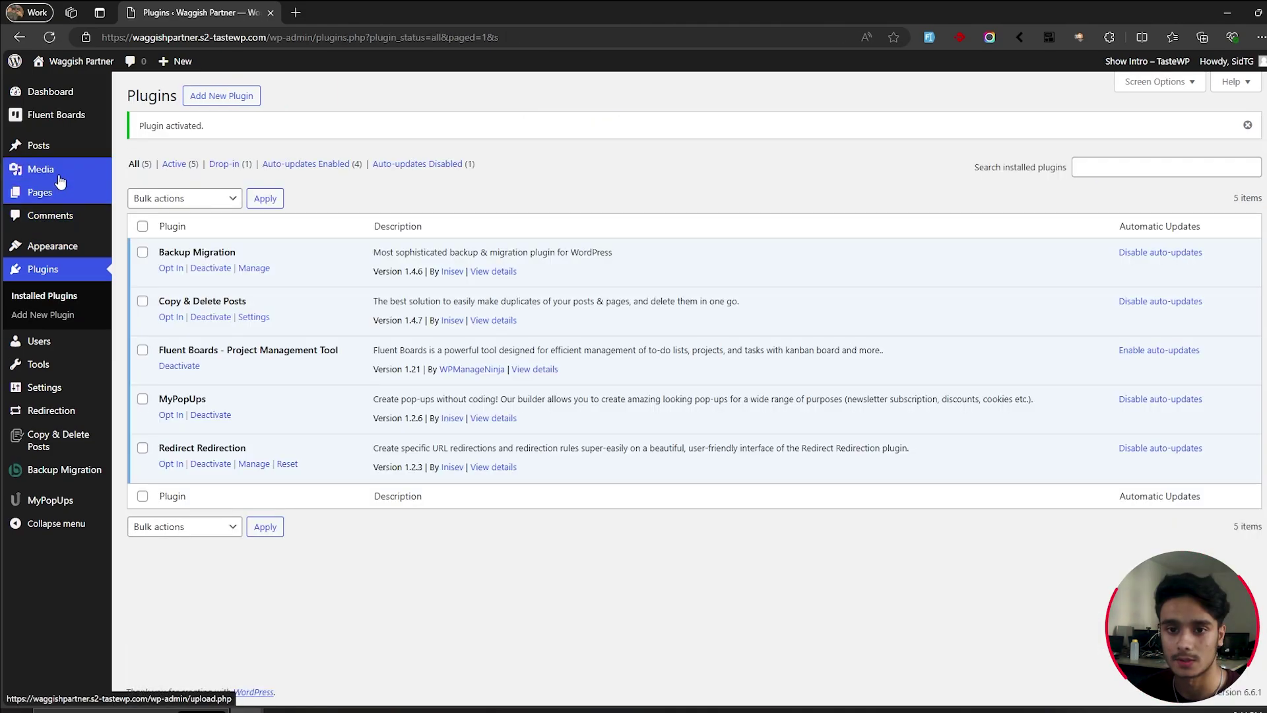
pyautogui.moveTo(66, 125)
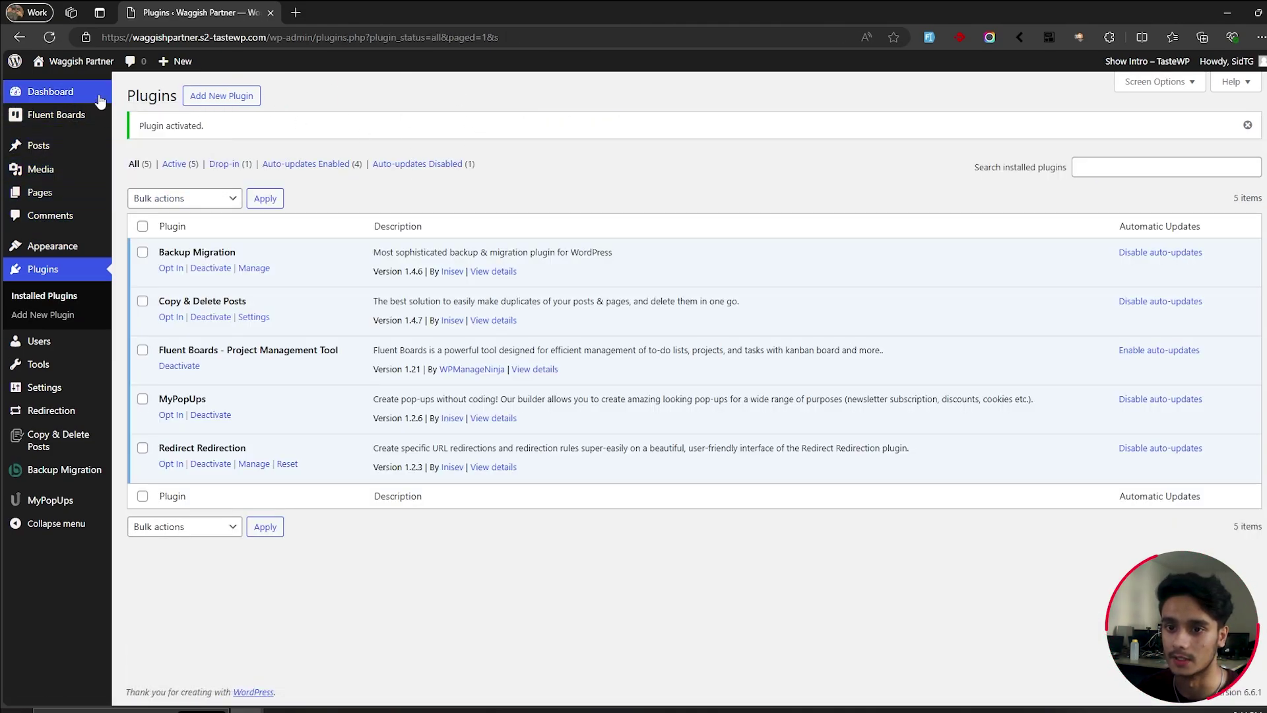
pyautogui.click(37, 118)
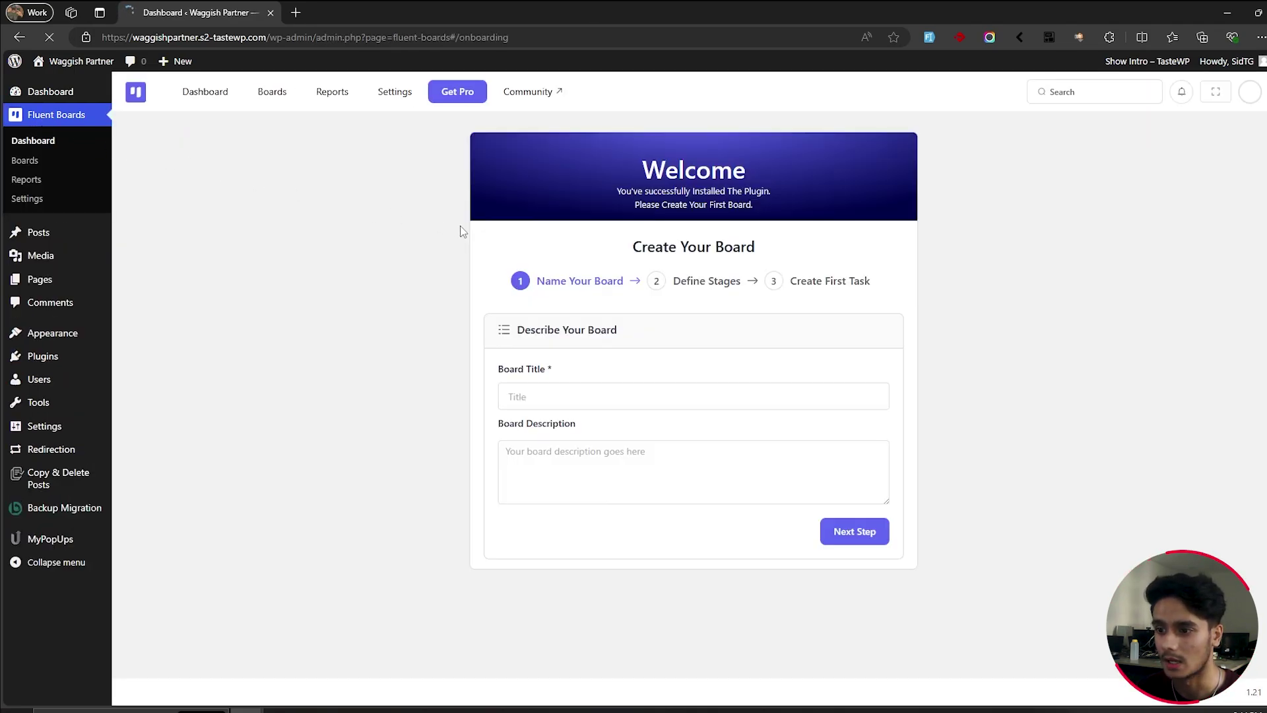
# Title the new board 'Marketing' with the description 'All marketing tasks go in here.'
pyautogui.click(639, 397)
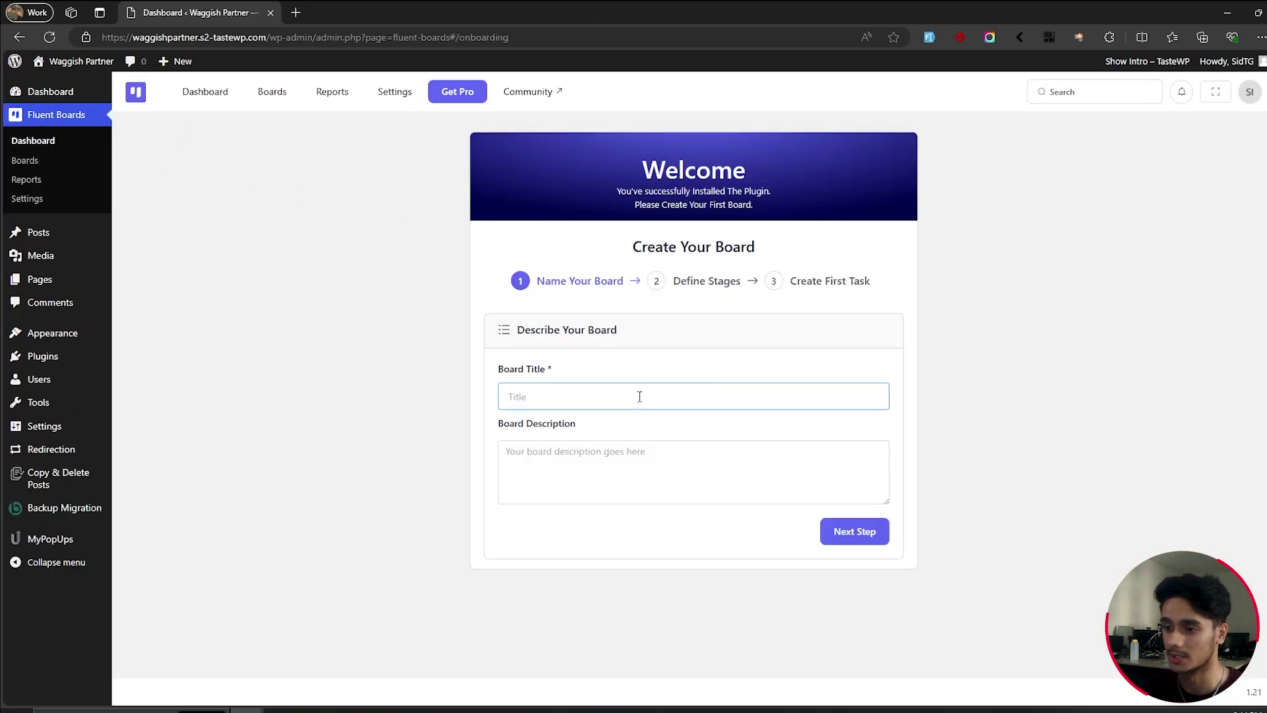
pyautogui.write('Marketing')
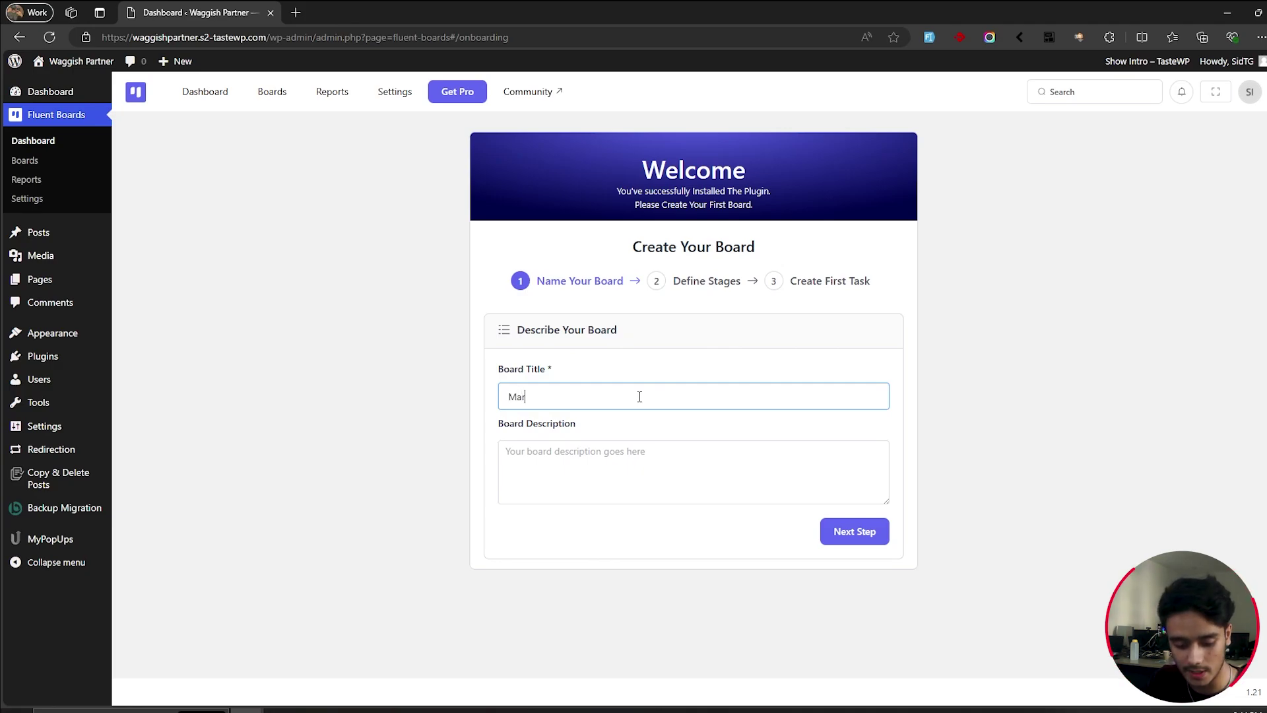
pyautogui.click(616, 461)
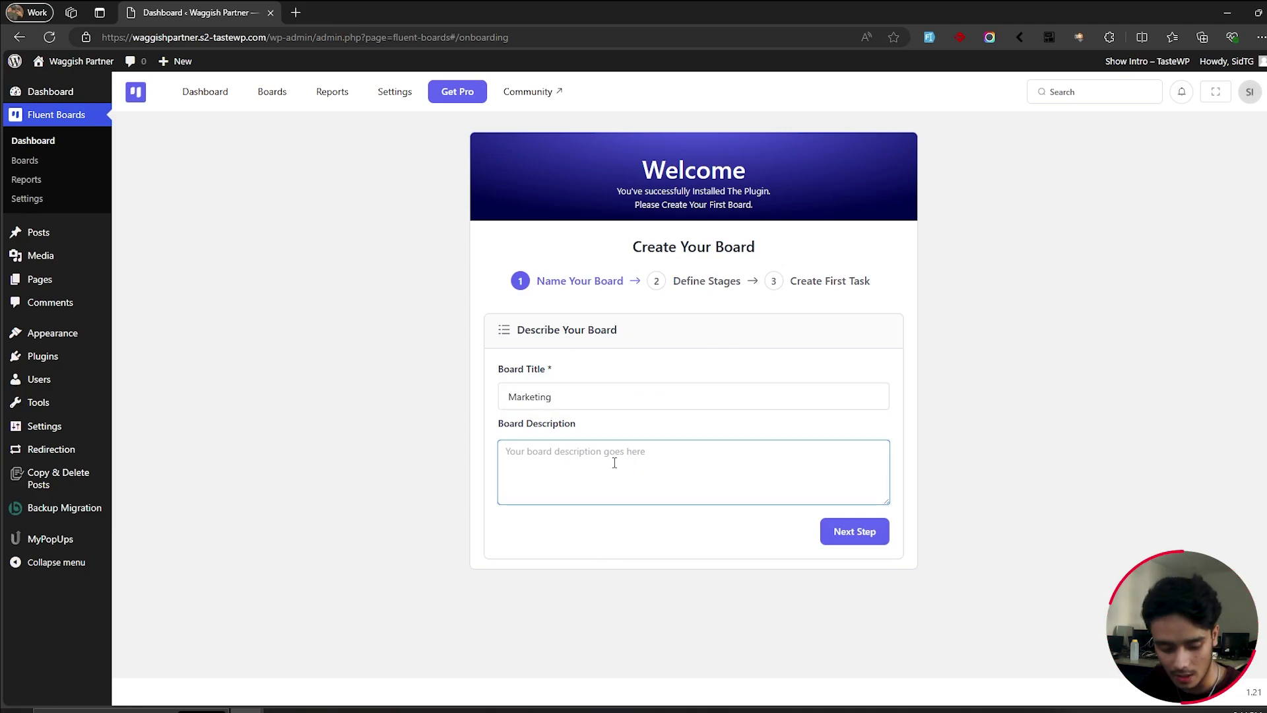
pyautogui.write('All marketing')
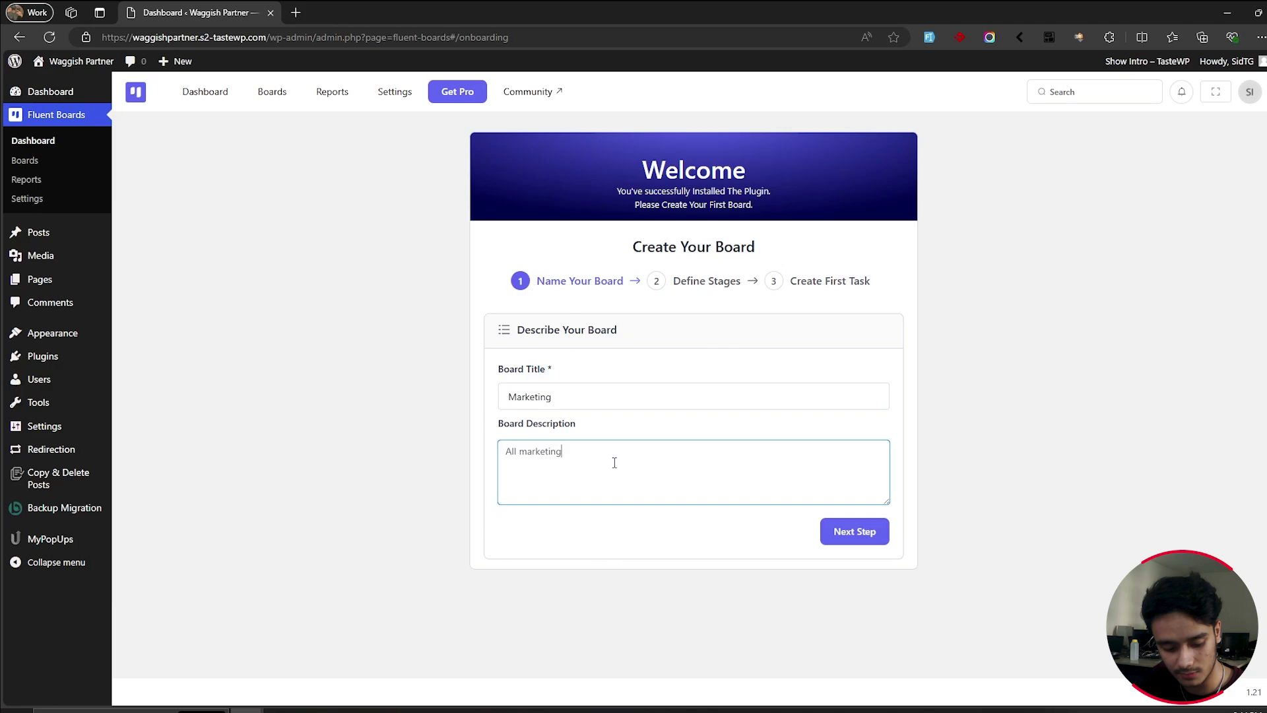
pyautogui.write(' tasks')
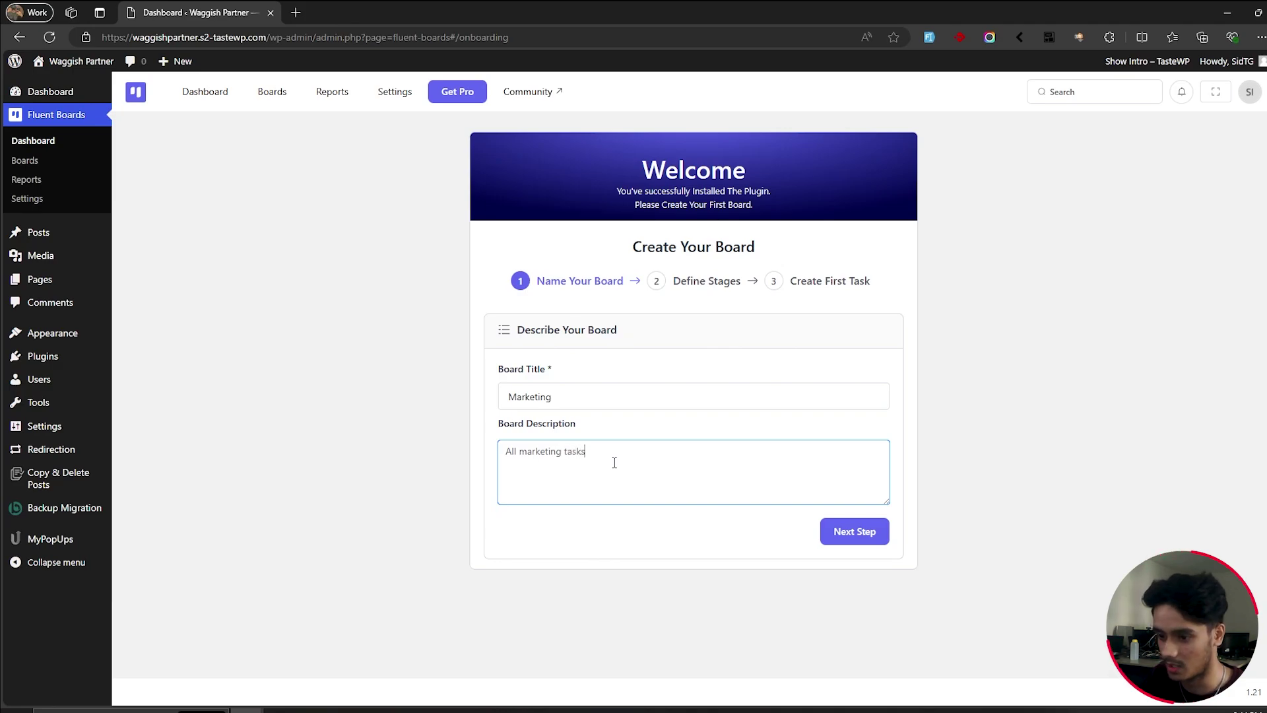
pyautogui.write(' go in here.')
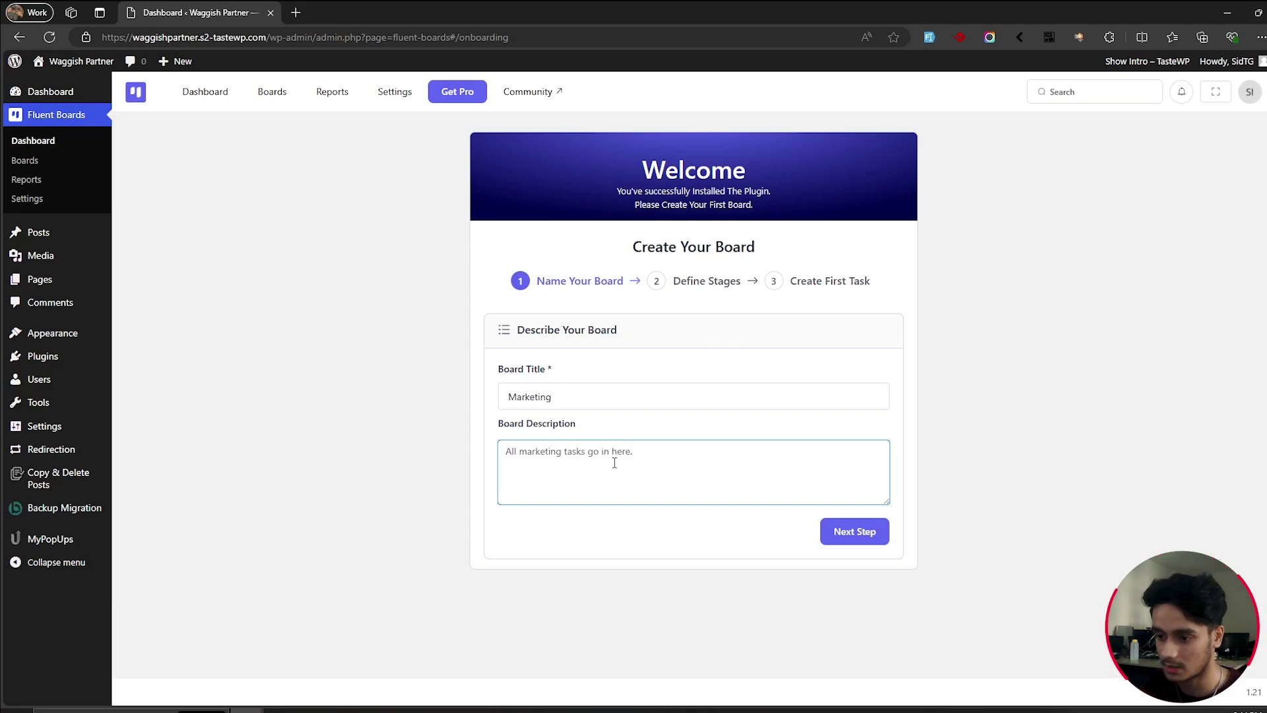
# On the stages step, rename the Open stage to Backlog
pyautogui.click(863, 540)
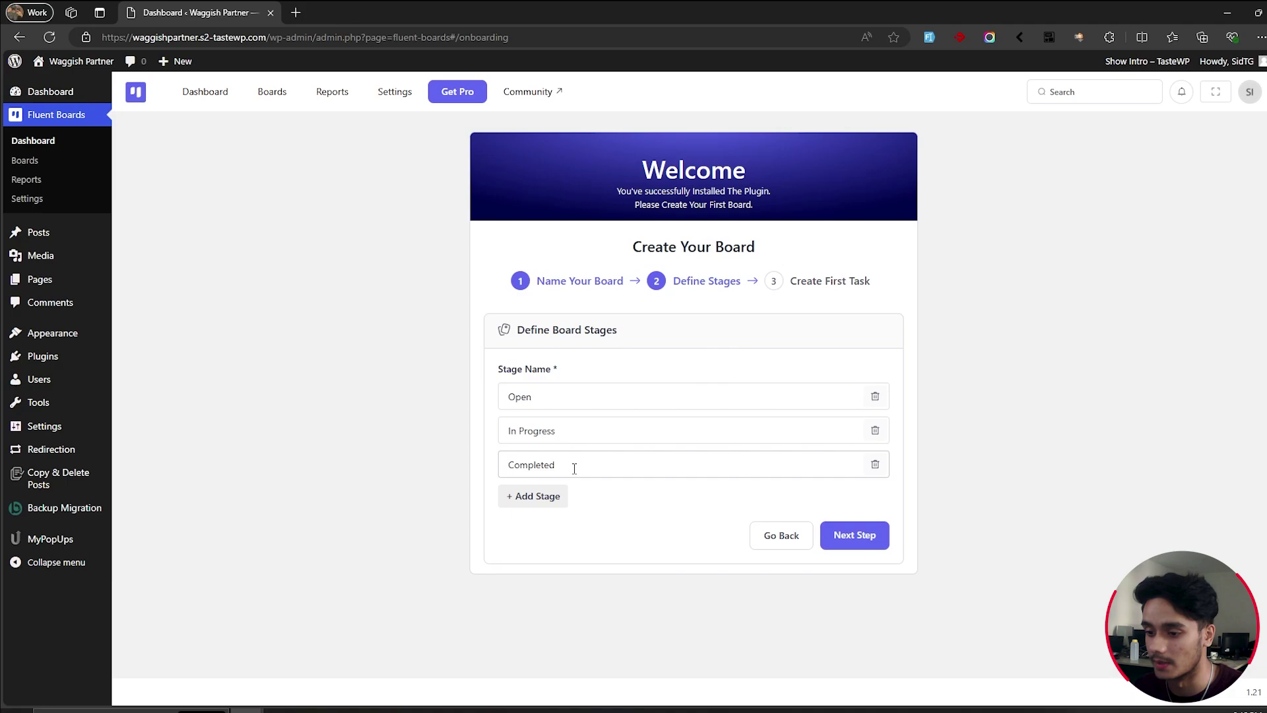
pyautogui.click(543, 496)
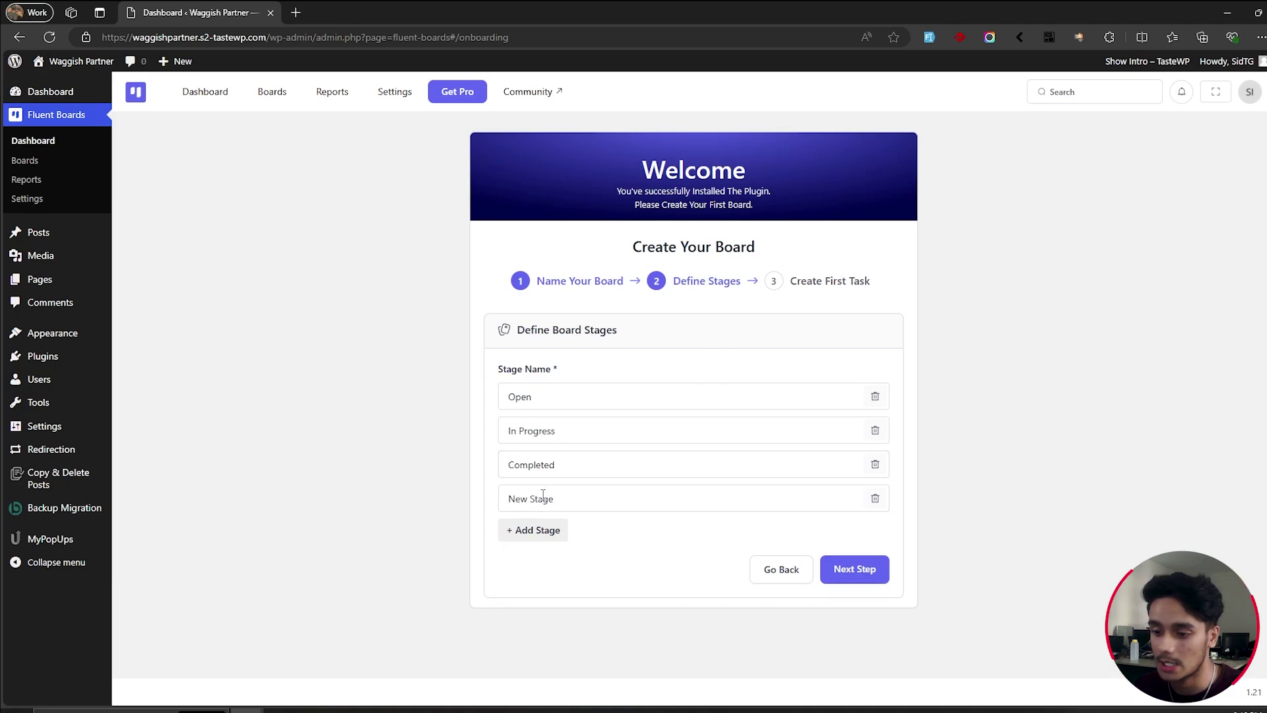
pyautogui.click(875, 499)
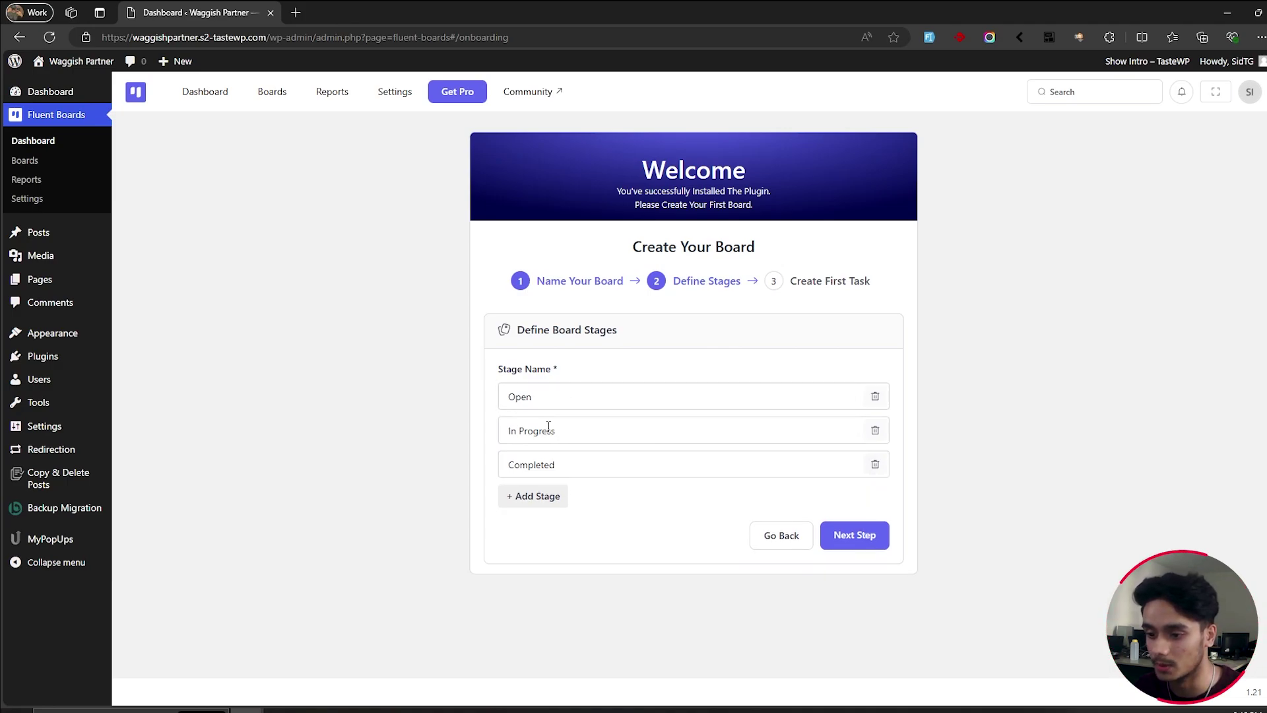
pyautogui.moveTo(532, 397); pyautogui.dragTo(506, 393)
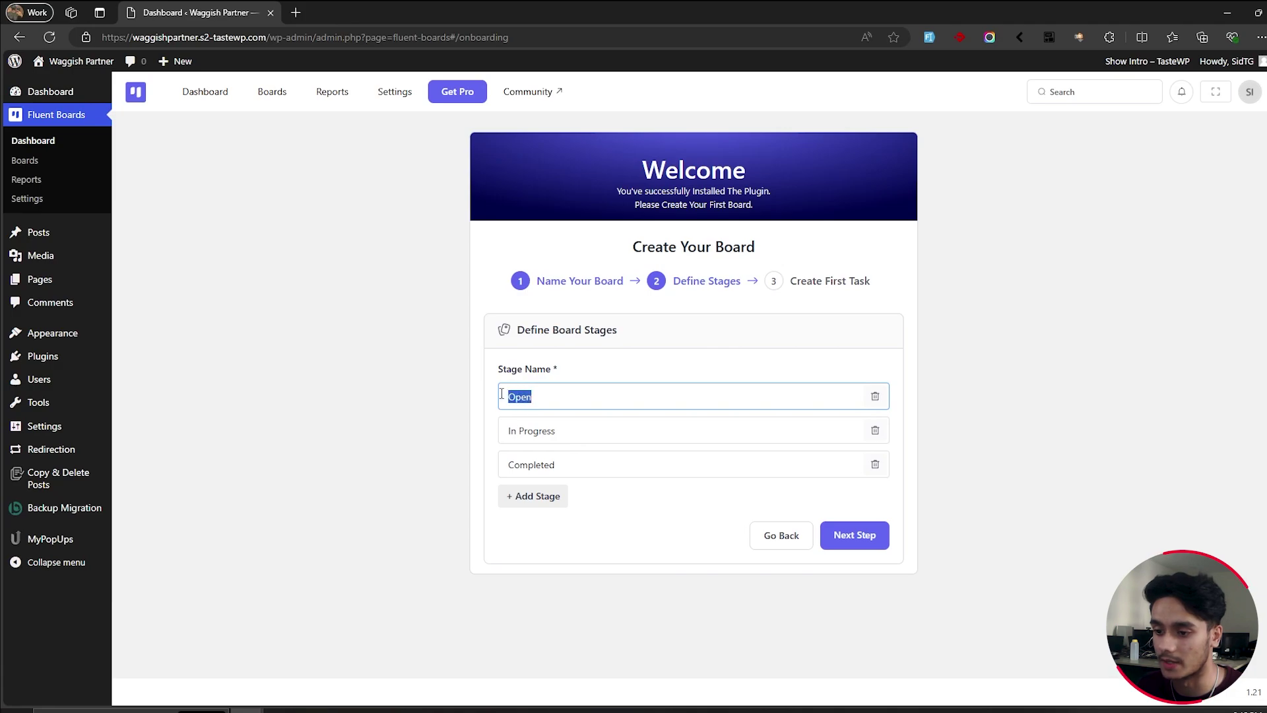
pyautogui.write('Backlog')
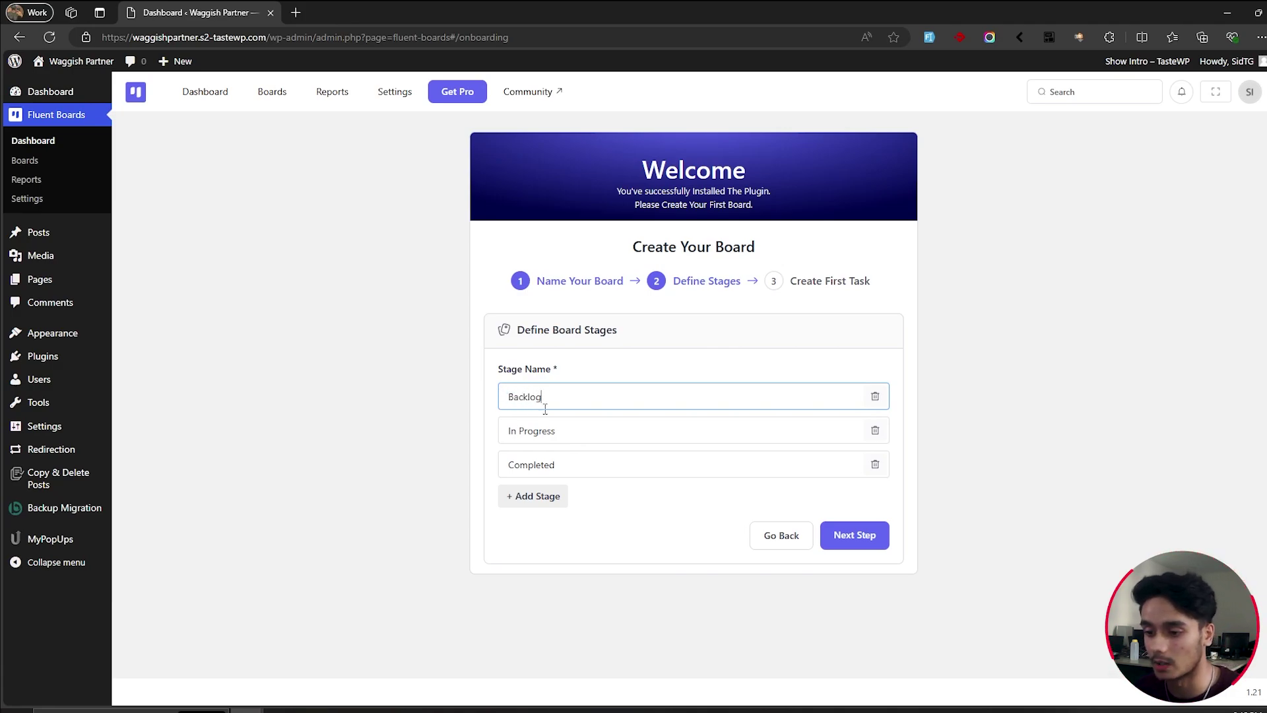
# Add a fourth stage and name the last two stages Review and Completed
pyautogui.click(537, 497)
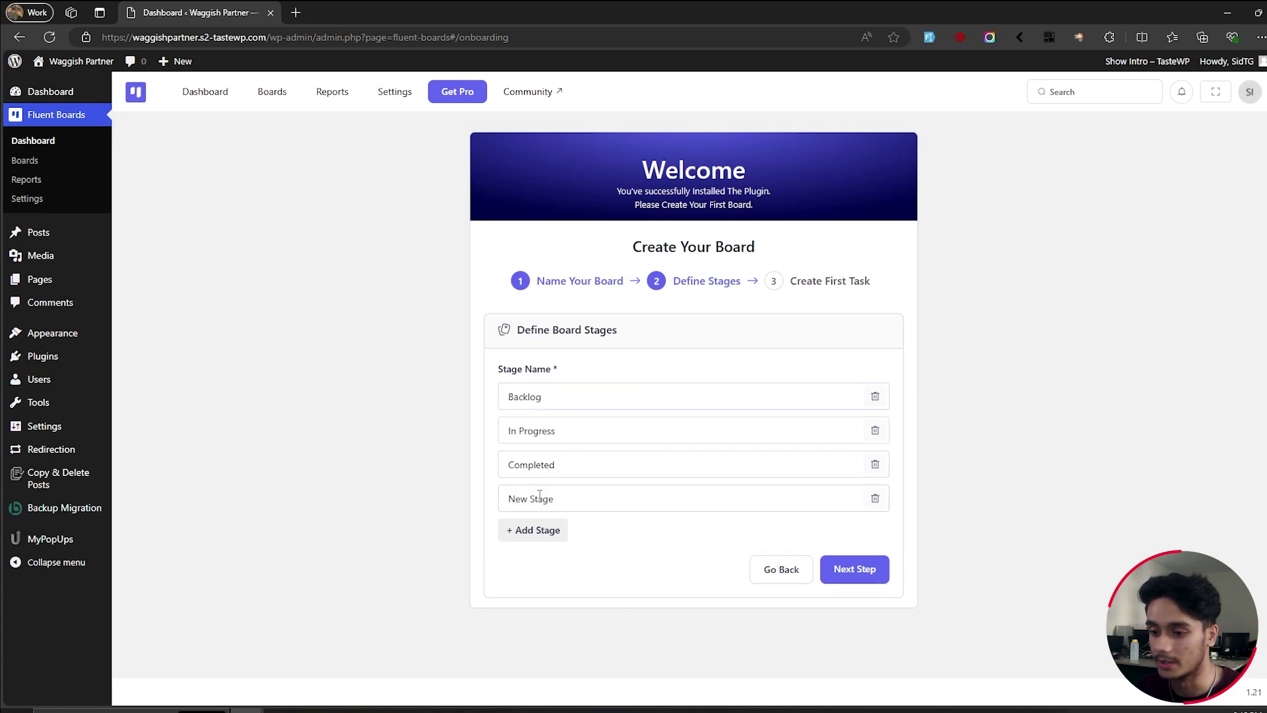
pyautogui.click(539, 495)
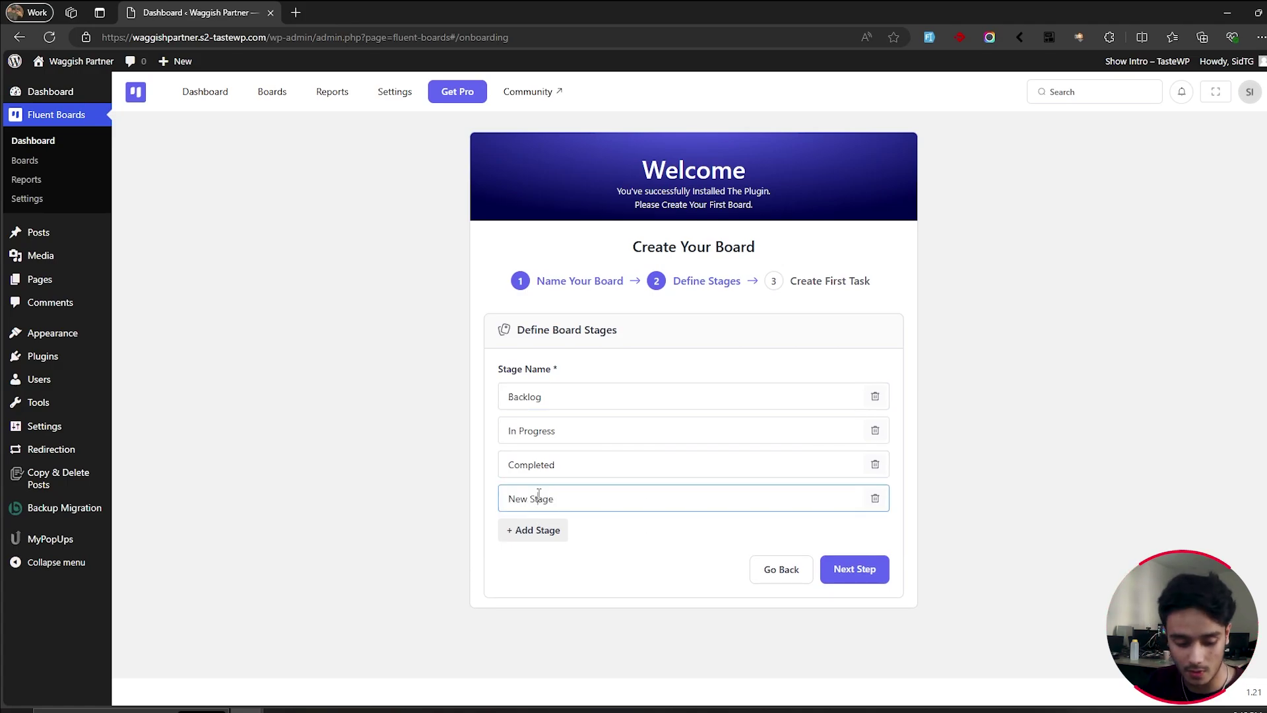
pyautogui.hotkey('ctrl', 'a')
pyautogui.write('Revi')
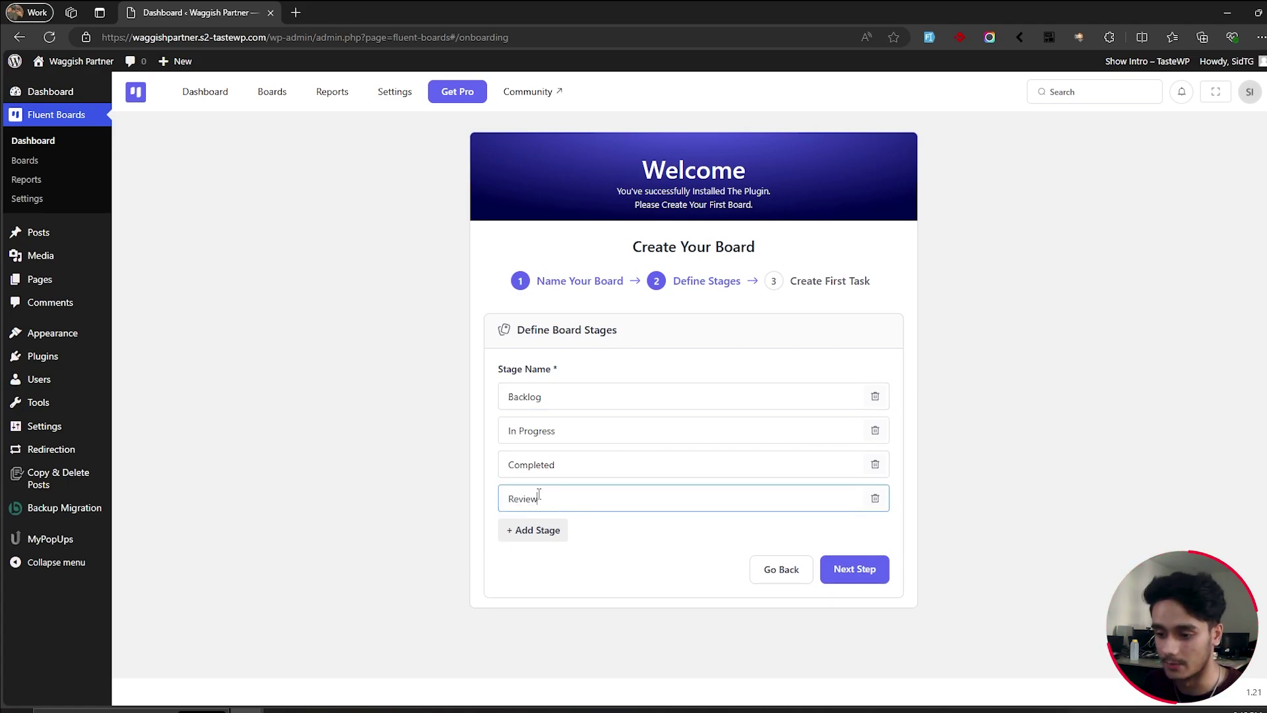
pyautogui.moveTo(588, 473); pyautogui.dragTo(490, 471)
pyautogui.write('Review')
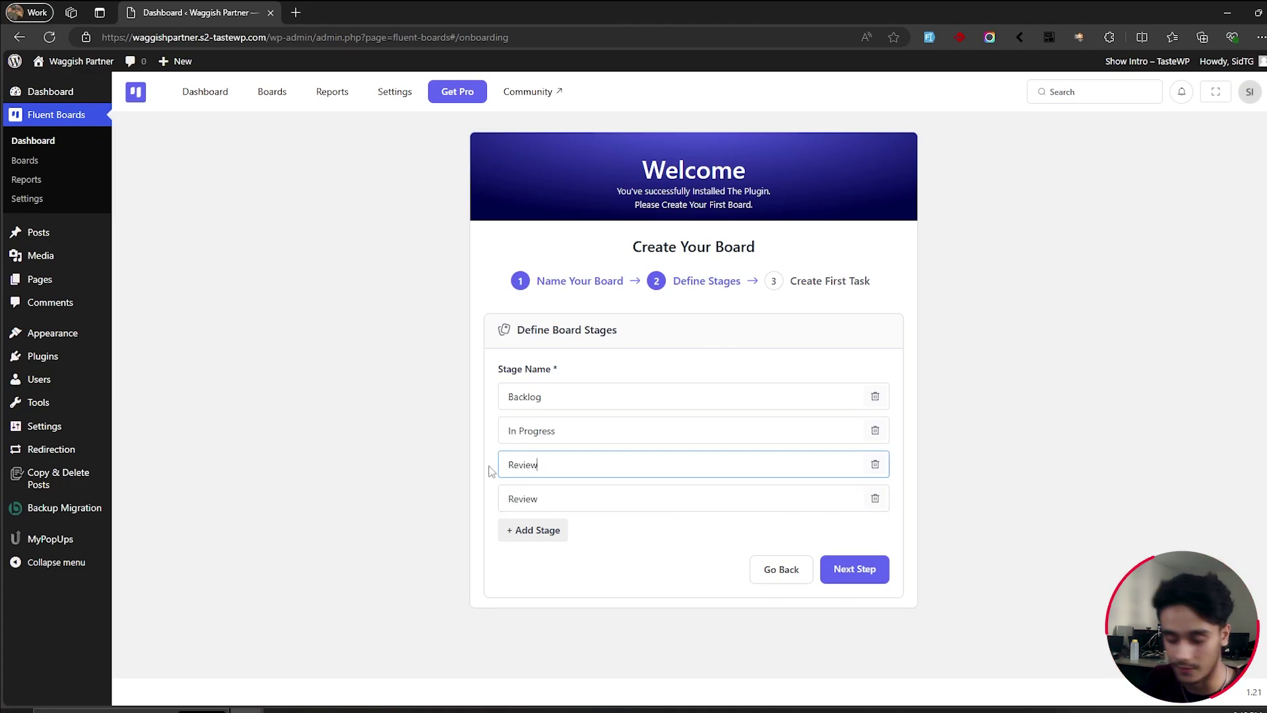
pyautogui.press('Tab')
pyautogui.write('Completed')
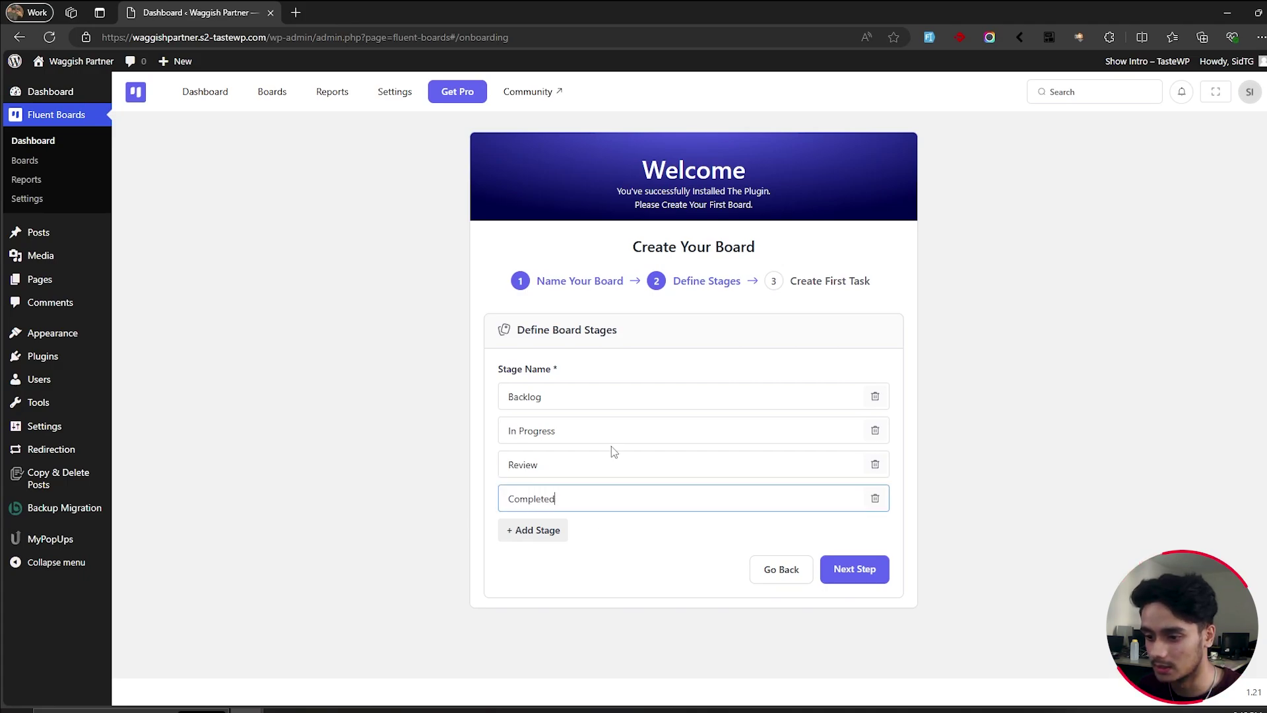
# Confirm the stages Backlog, In Progress, Review and Completed, and move on to the first-task step
pyautogui.click(603, 464)
pyautogui.click(594, 498)
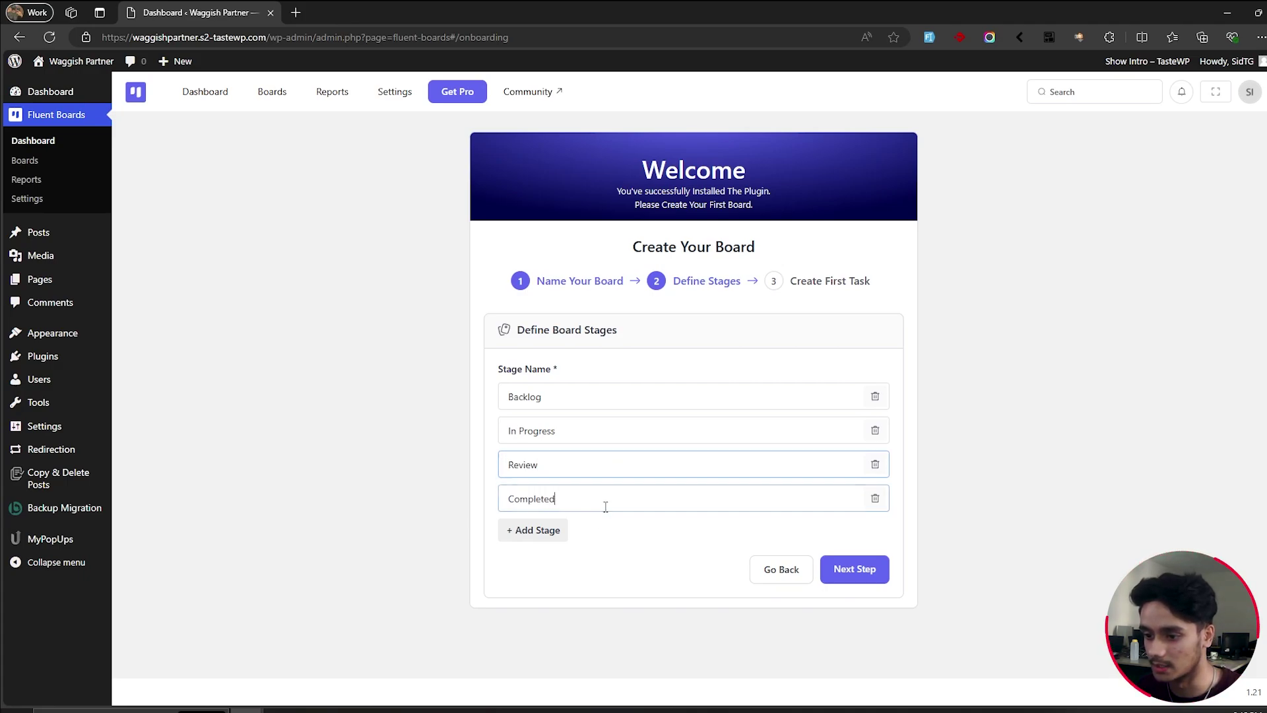
pyautogui.click(594, 461)
pyautogui.click(594, 500)
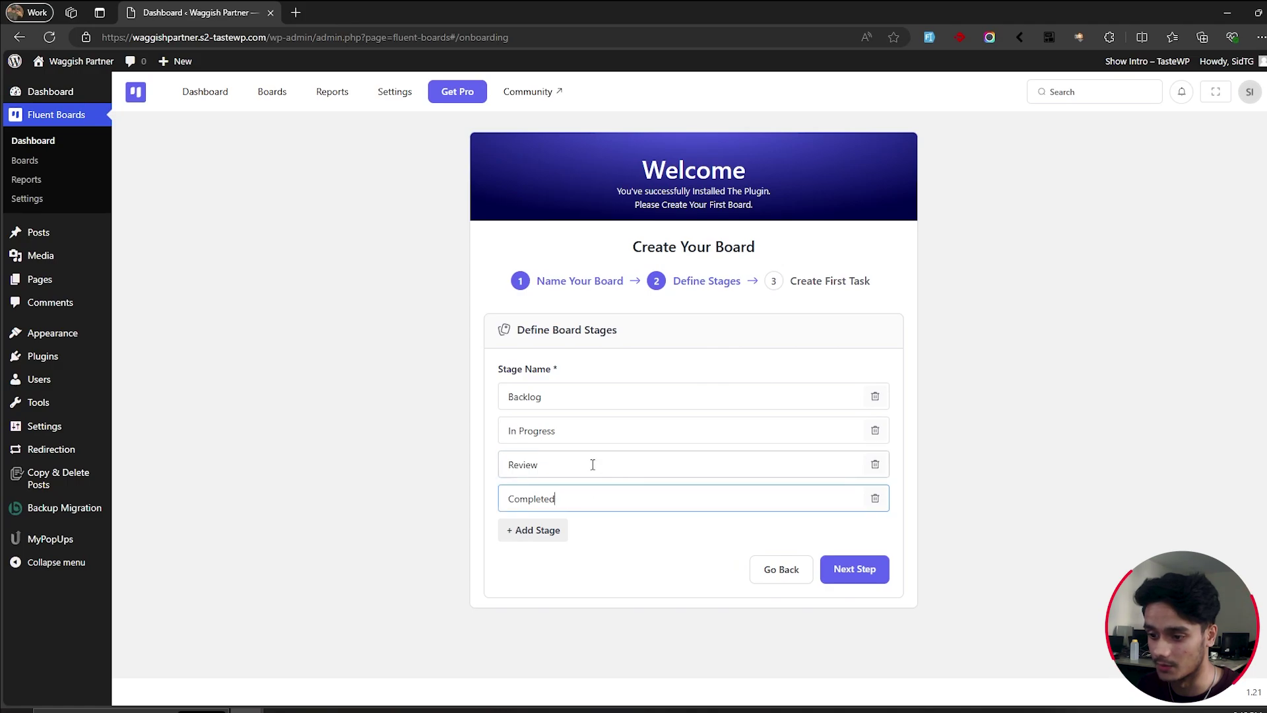
pyautogui.click(868, 569)
pyautogui.click(553, 389)
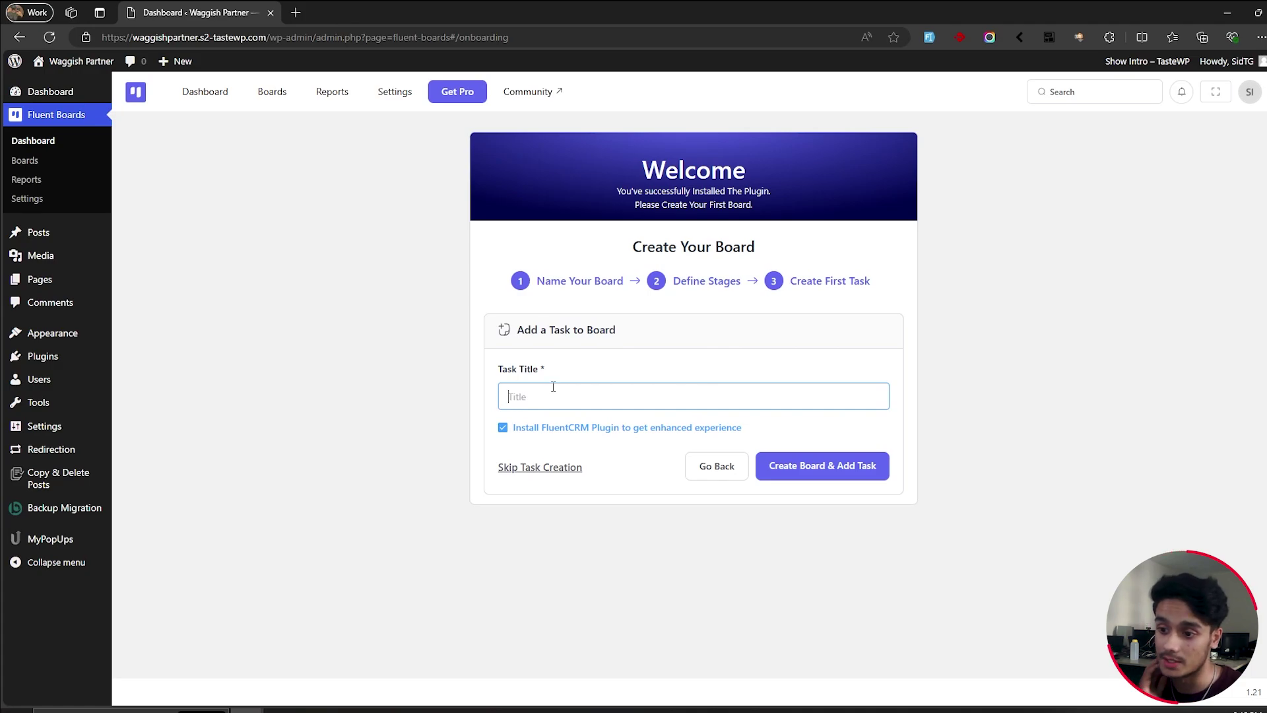
# Create the board with first task '1st Marketing Task', declining the FluentCRM install
pyautogui.write('1st Marketing Task')
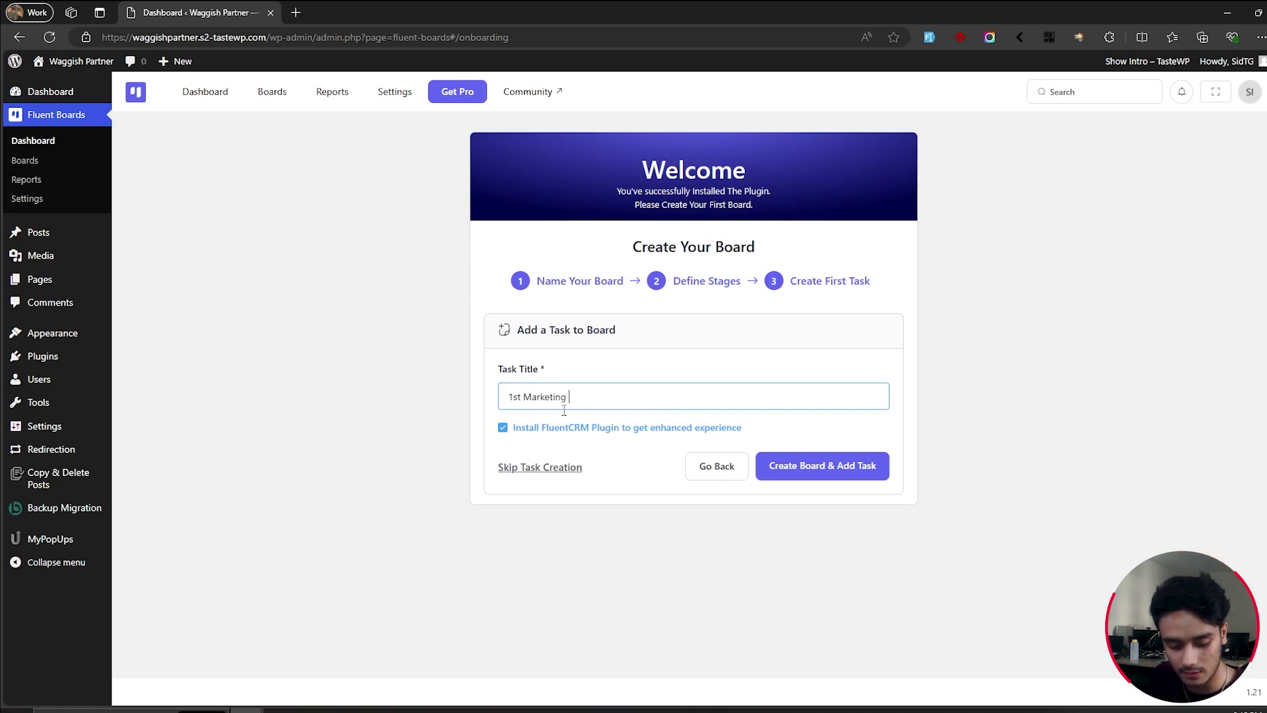
pyautogui.click(502, 429)
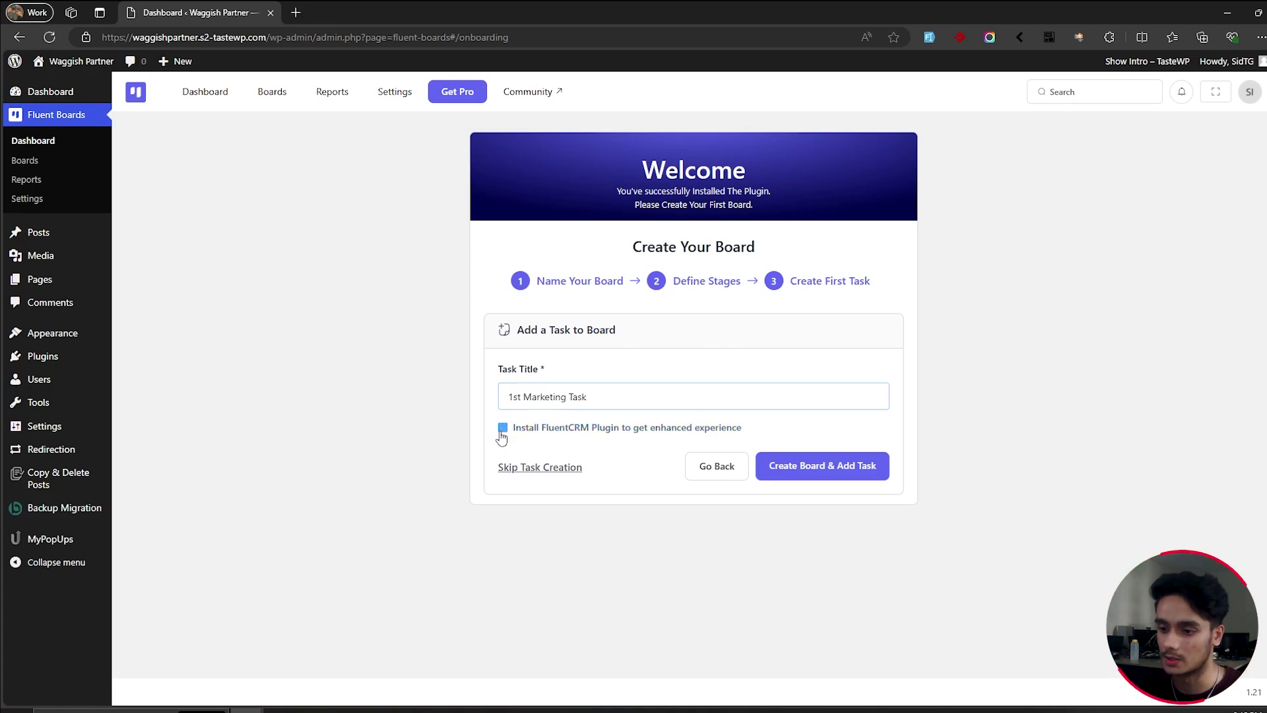
pyautogui.click(800, 465)
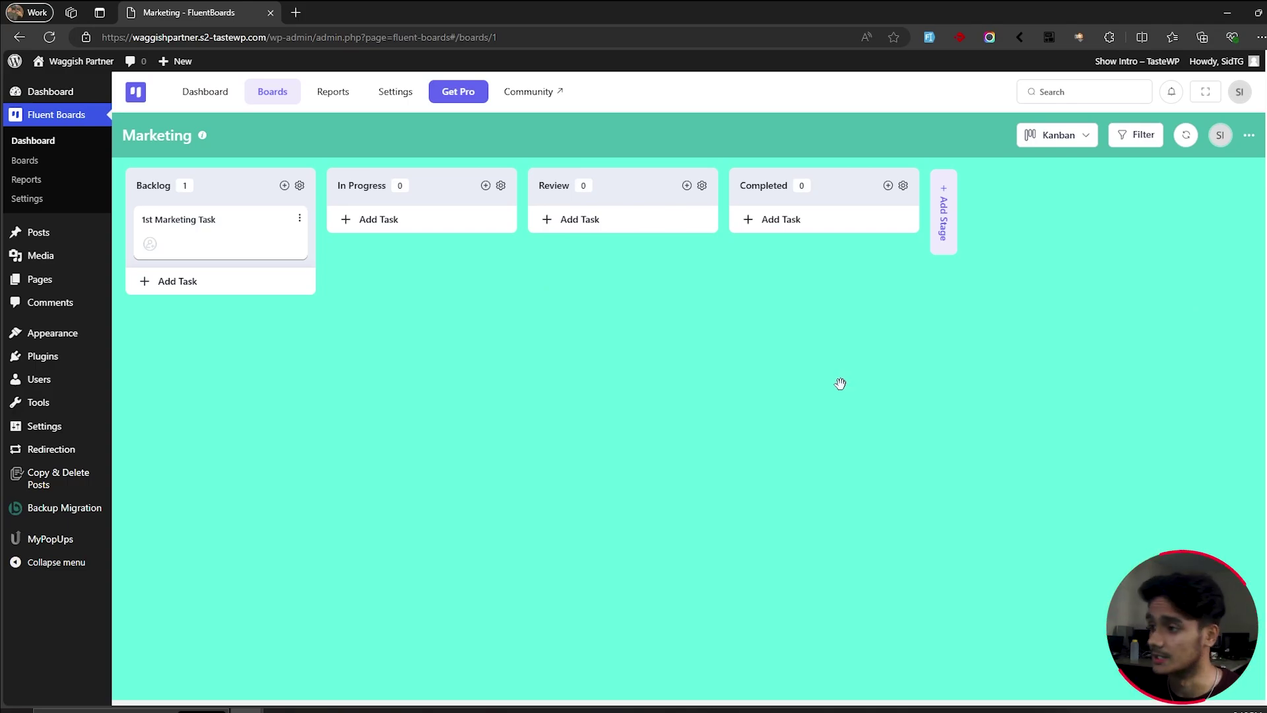
pyautogui.click(33, 163)
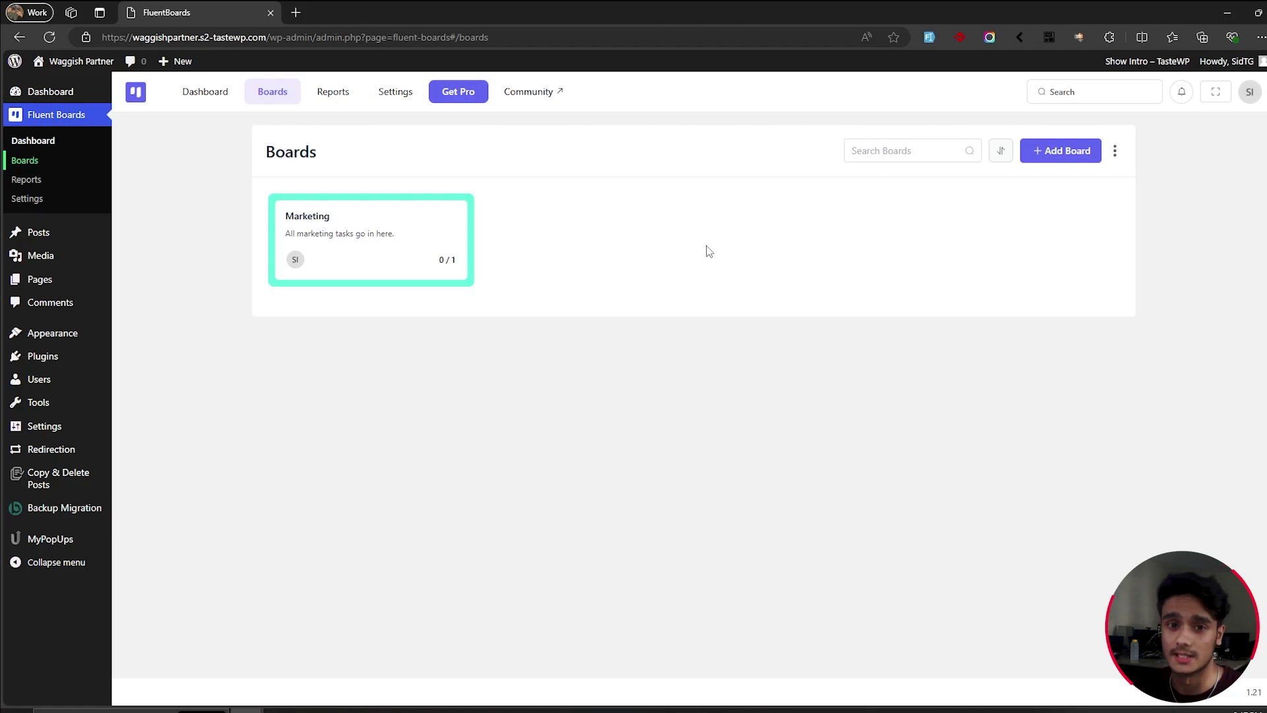
pyautogui.click(349, 241)
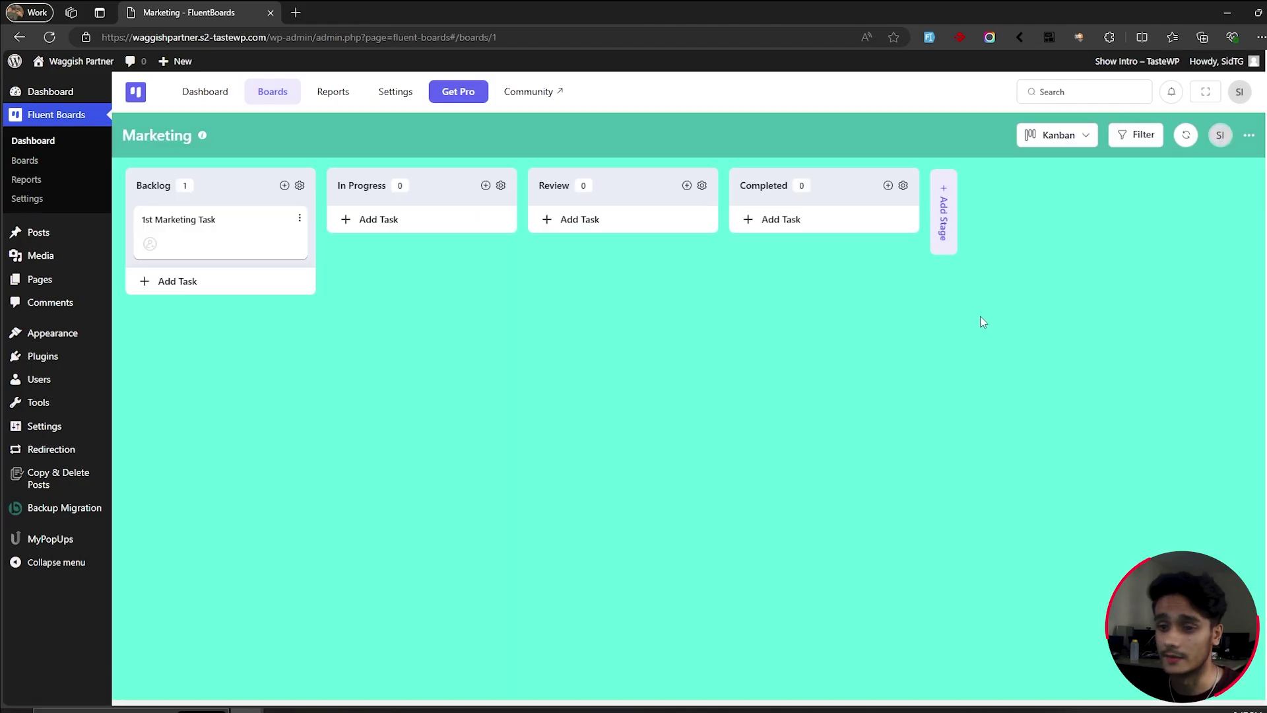
# Switch the board background to the dark-blue gradient, then try dragging the task card toward In Progress
pyautogui.click(1249, 135)
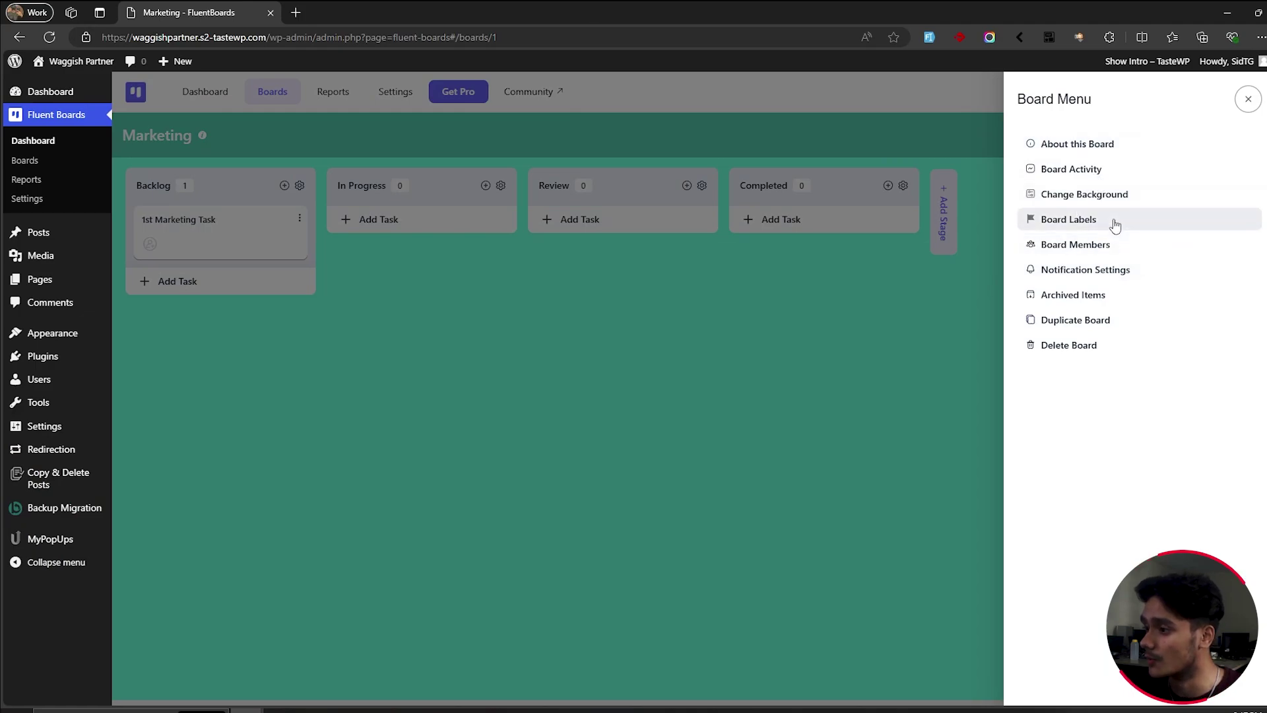
pyautogui.click(1108, 194)
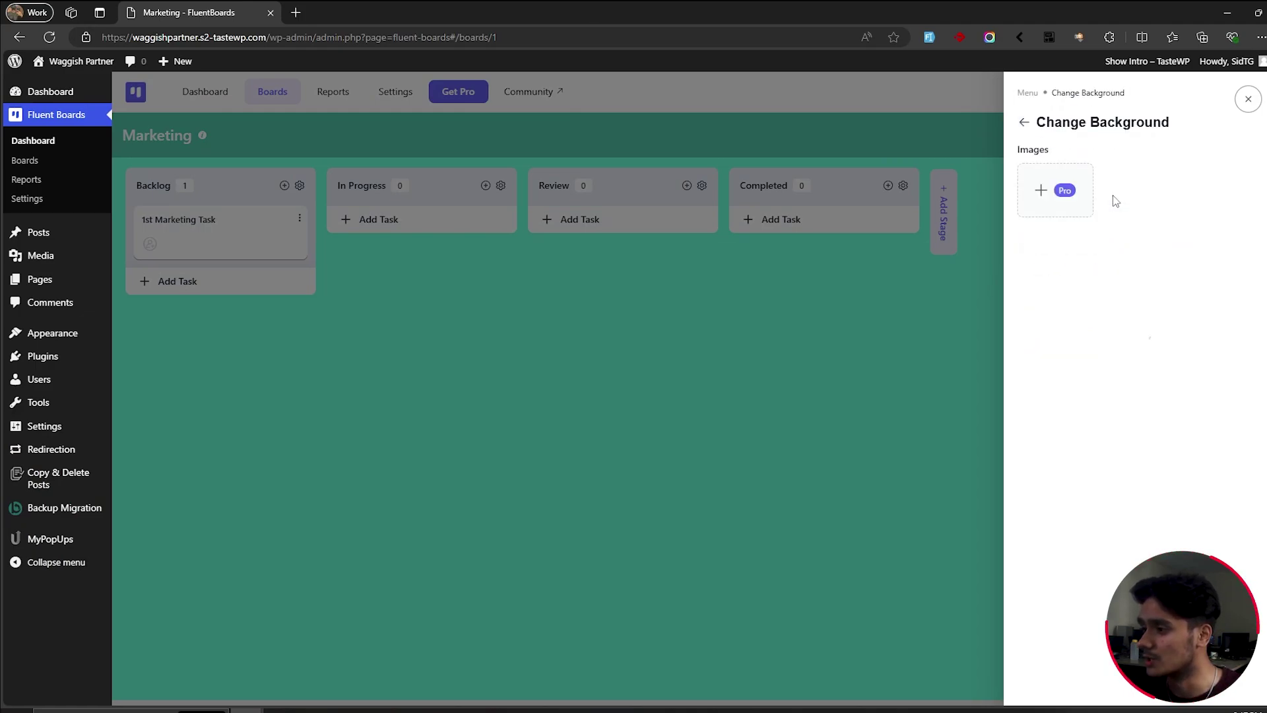
pyautogui.click(1063, 340)
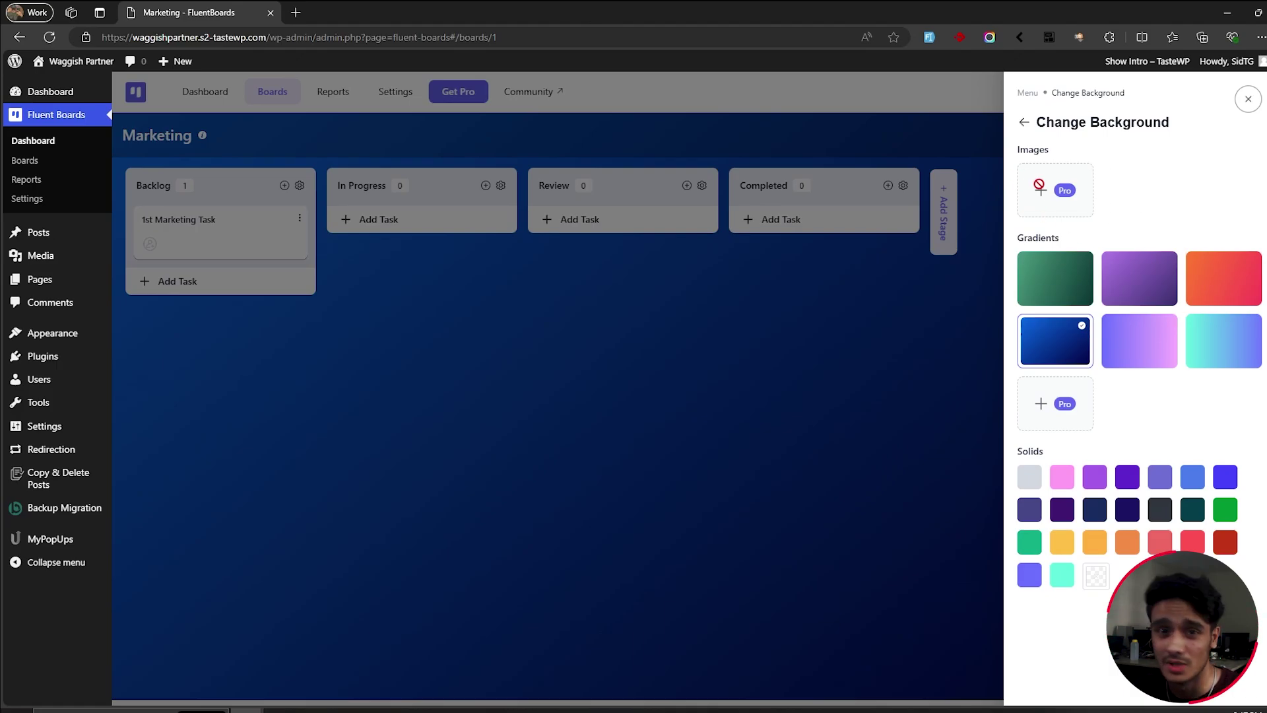
pyautogui.click(1247, 99)
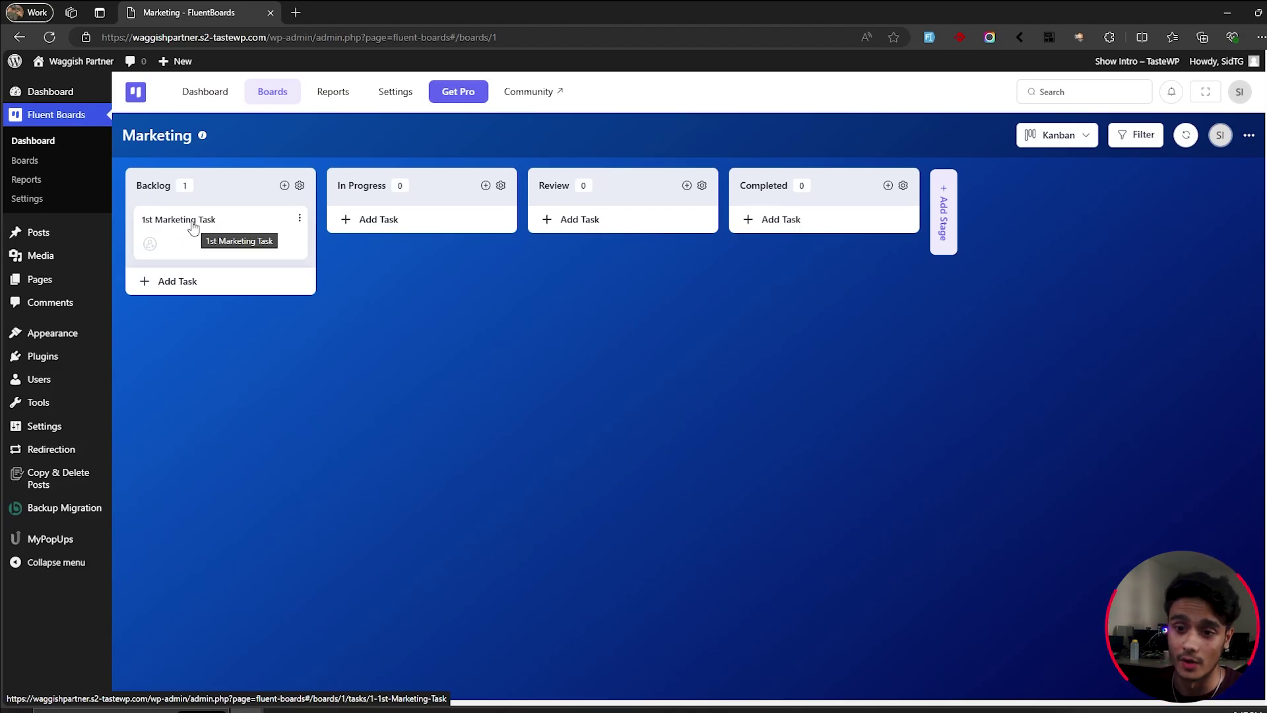
pyautogui.moveTo(189, 224); pyautogui.dragTo(223, 231)
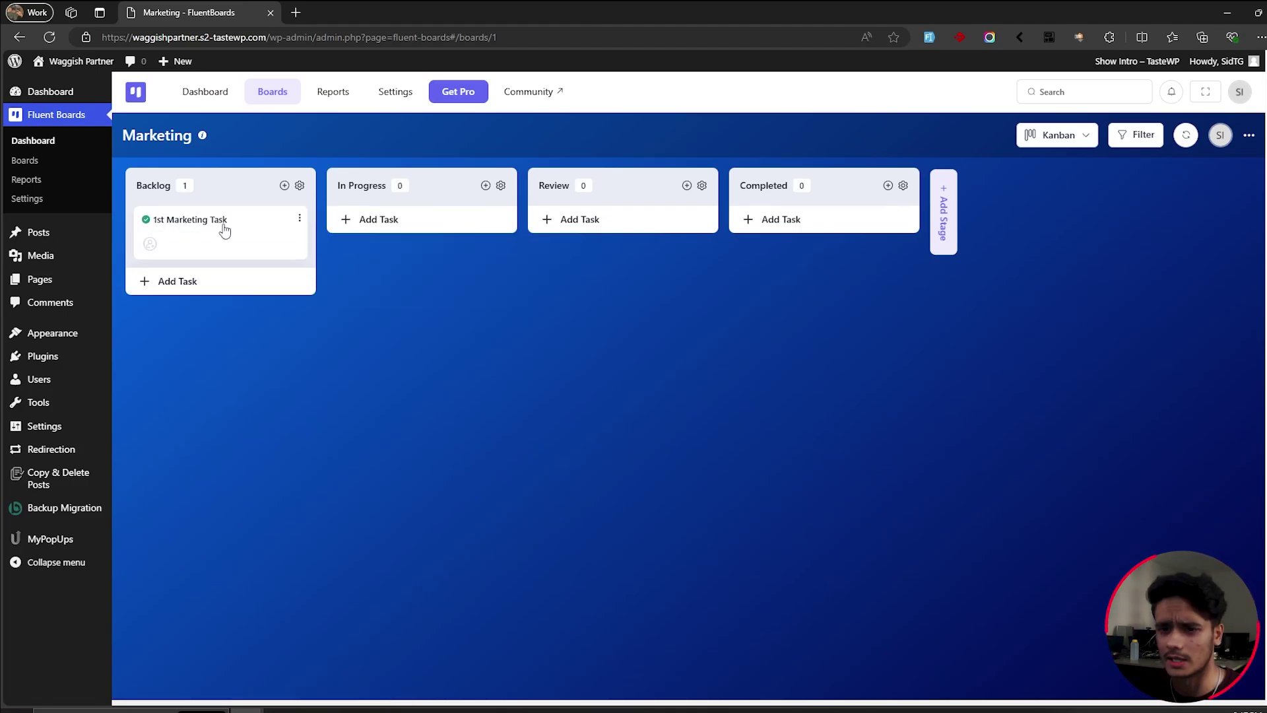
# Assign the board member to 1st Marketing Task
pyautogui.click(192, 221)
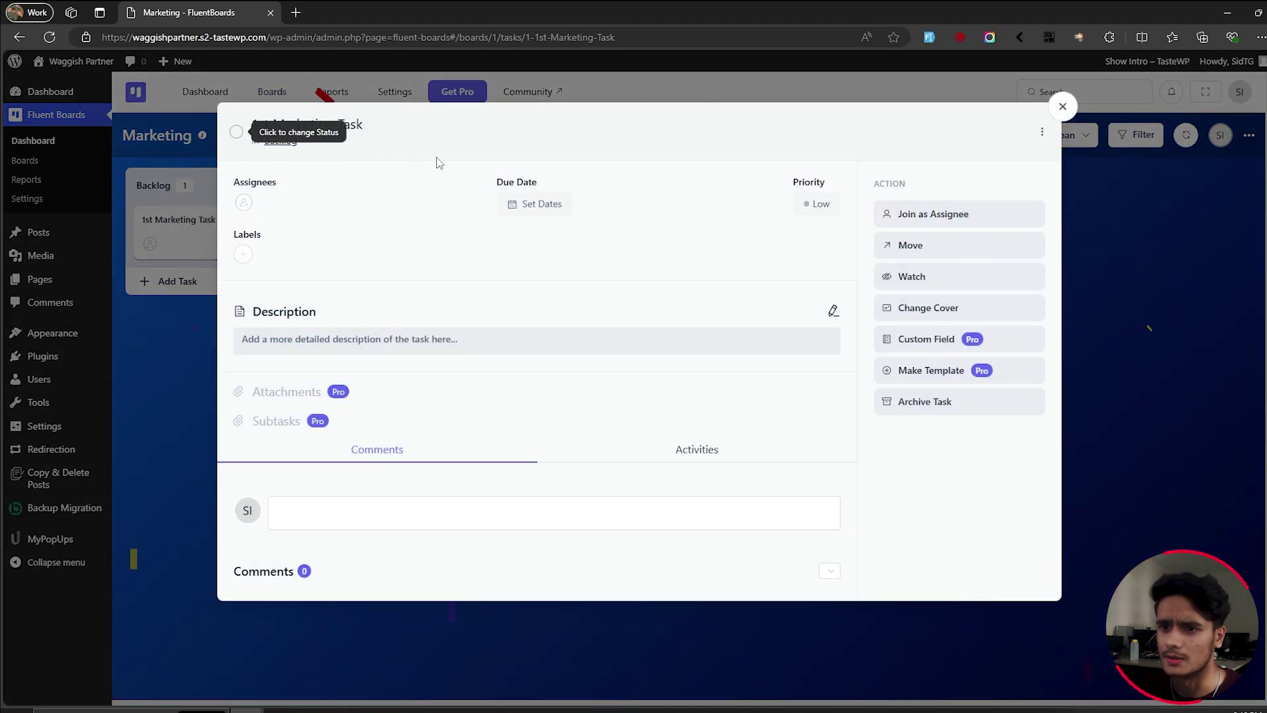
pyautogui.click(242, 203)
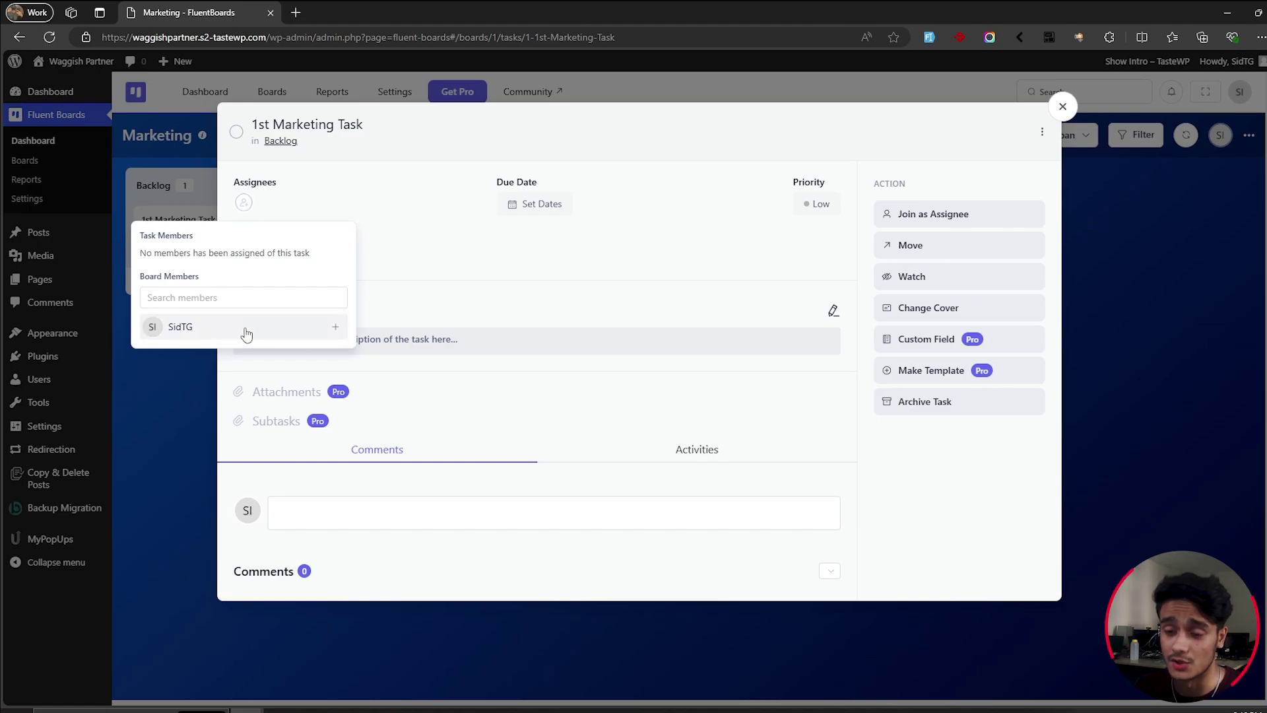
pyautogui.click(246, 328)
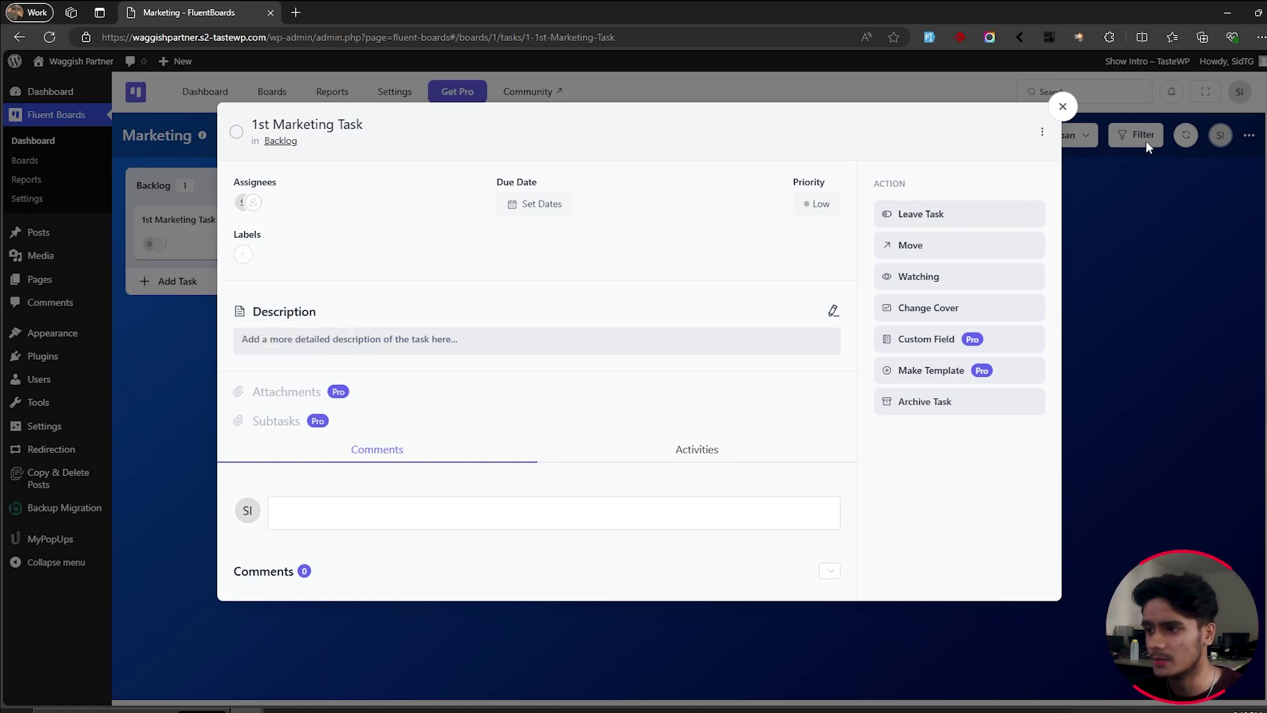
# Close the task, return to the Marketing board from Boards, and reopen 1st Marketing Task
pyautogui.click(1062, 107)
pyautogui.click(56, 162)
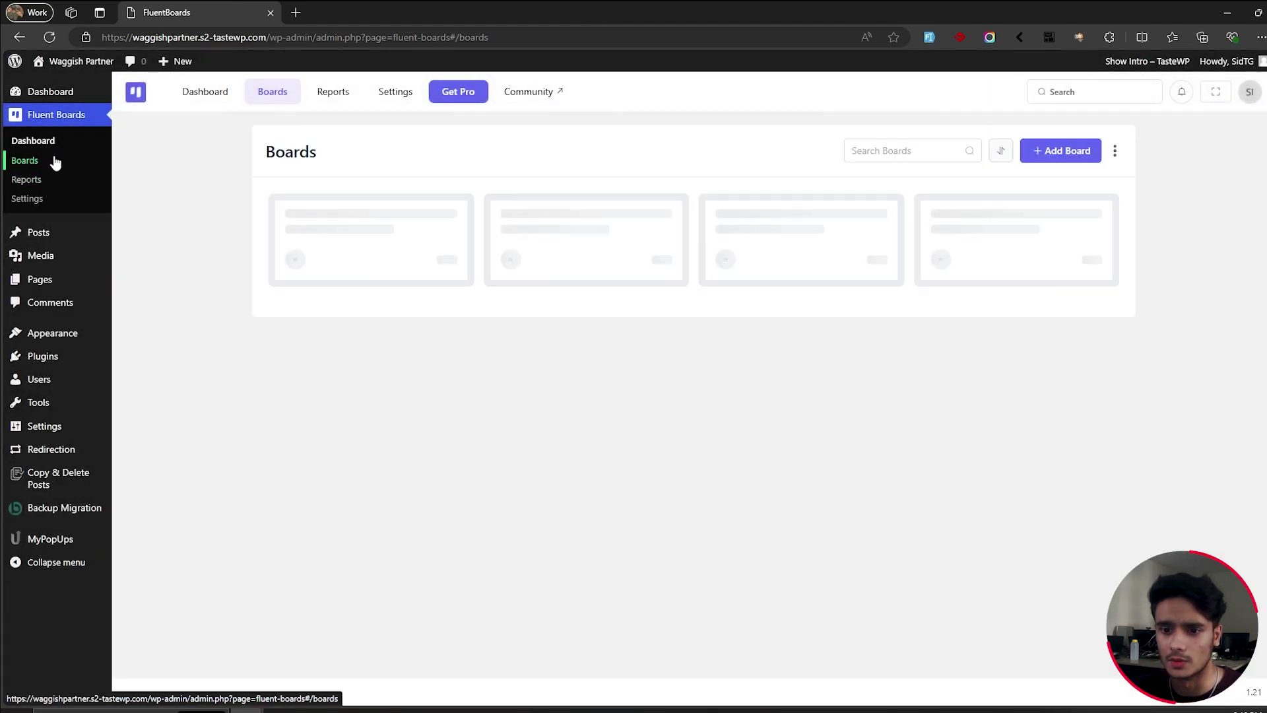
pyautogui.click(294, 261)
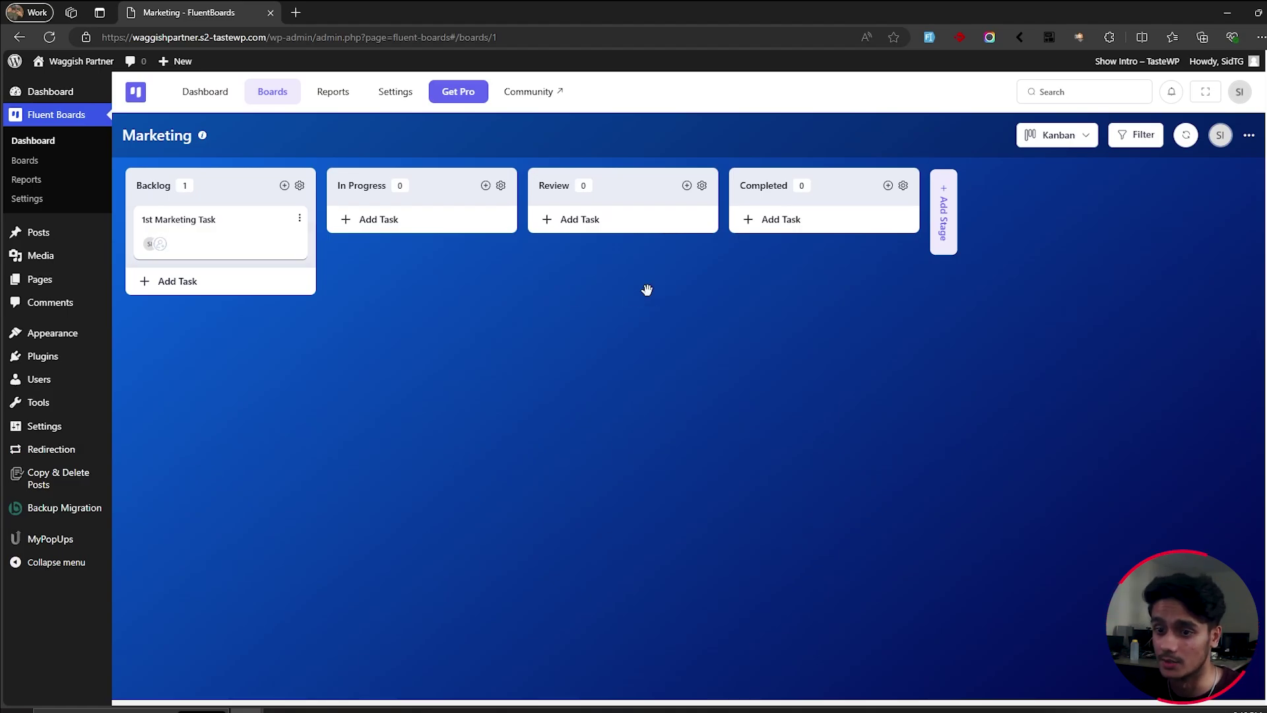
pyautogui.click(201, 224)
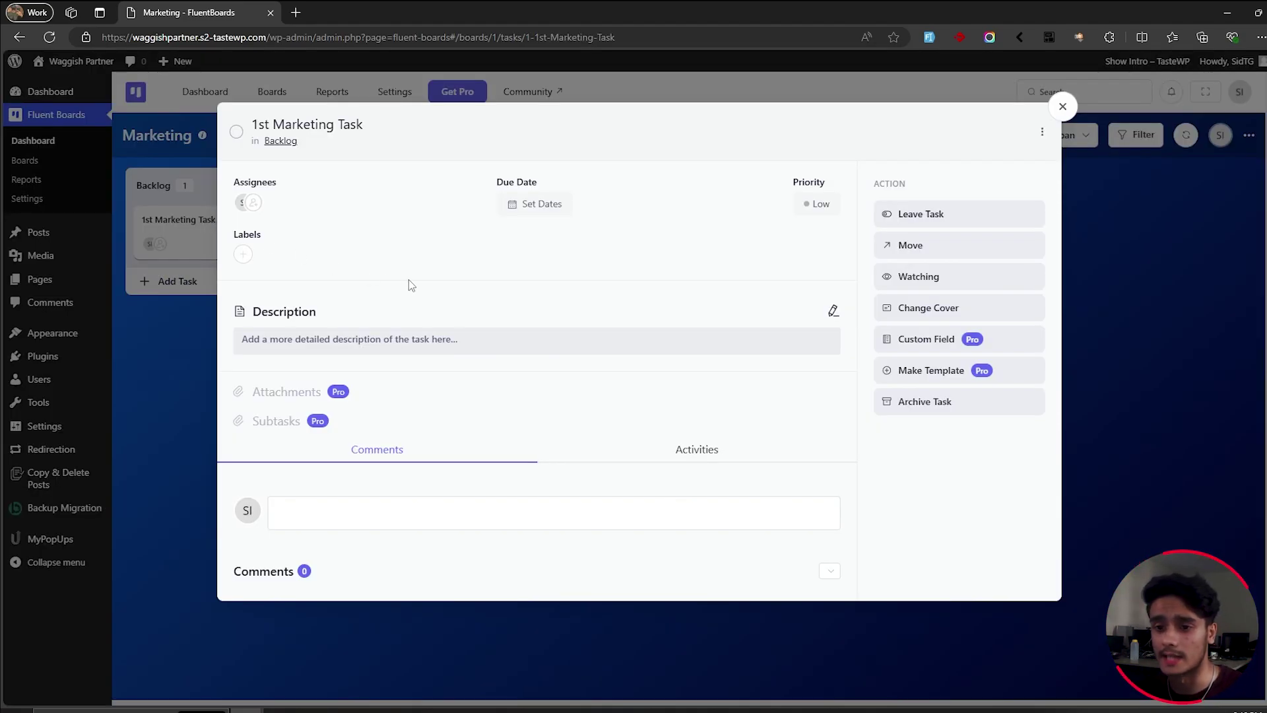
# Add the red label to the task and name it HIGH
pyautogui.click(243, 254)
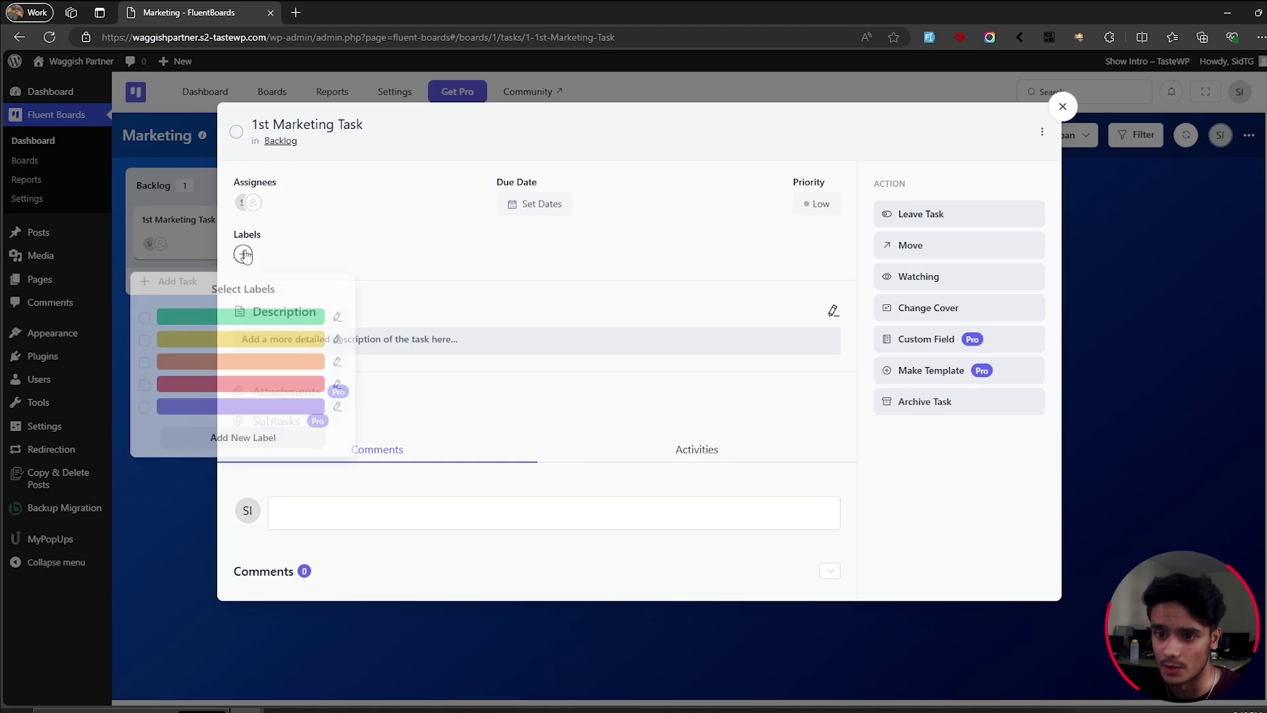
pyautogui.click(145, 385)
pyautogui.click(337, 384)
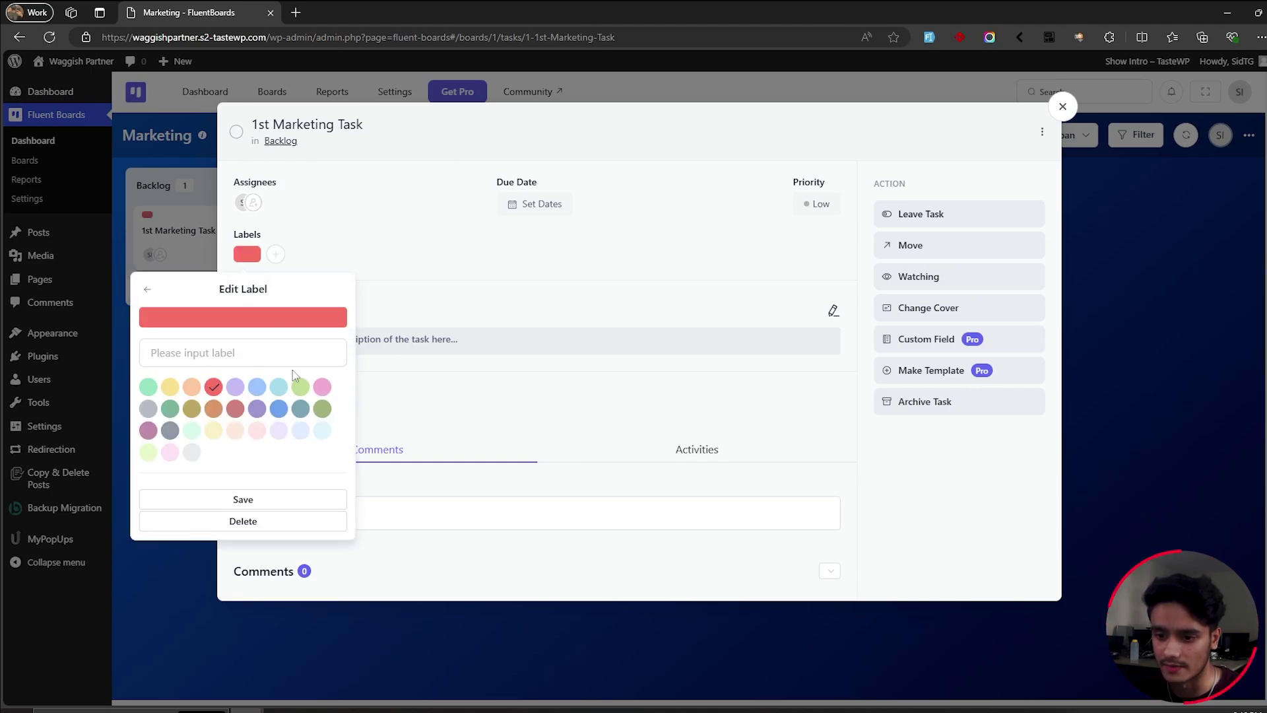
pyautogui.click(238, 355)
pyautogui.write('HIGH')
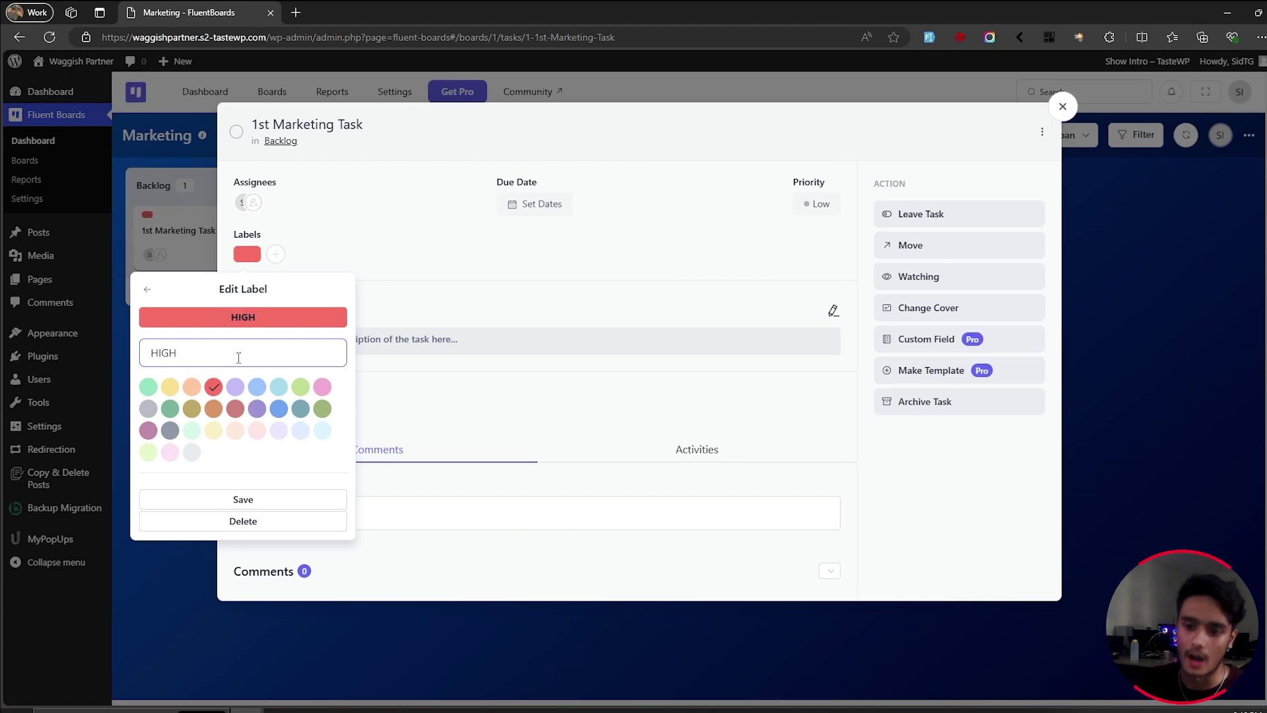
pyautogui.click(254, 501)
pyautogui.click(363, 236)
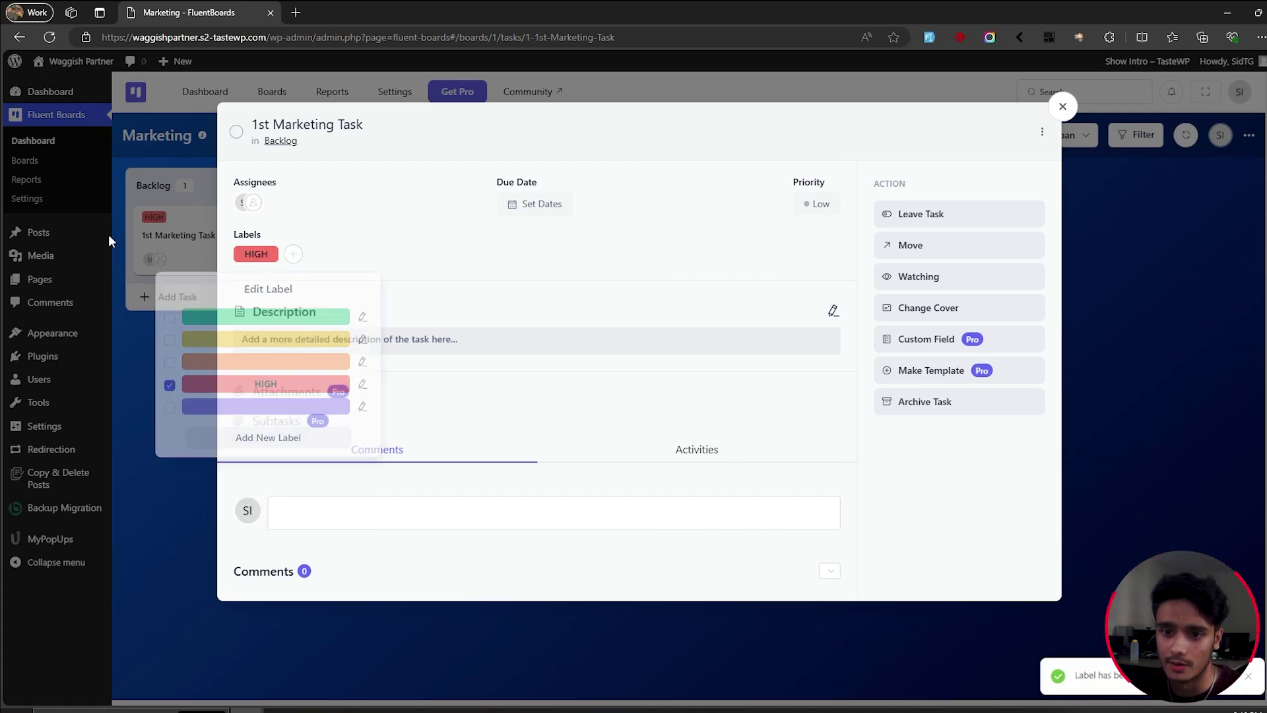
# Set the task date to 31 July and its priority to High
pyautogui.click(536, 205)
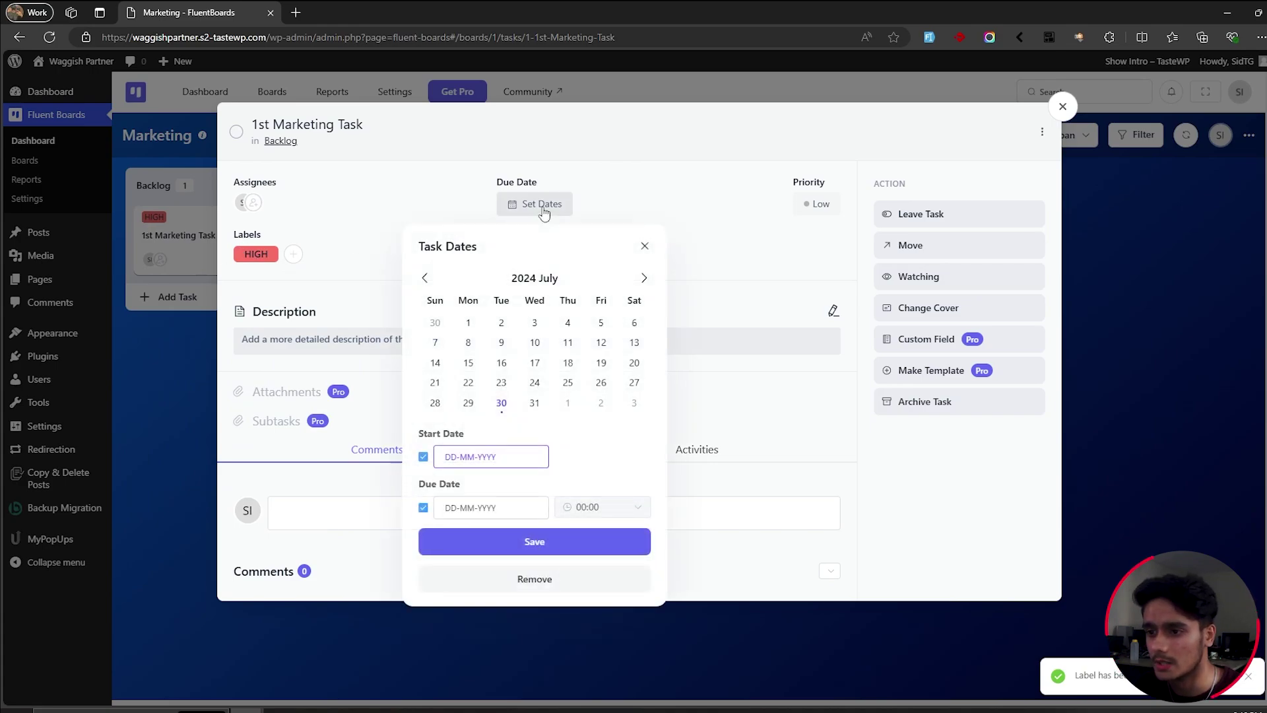
pyautogui.click(534, 403)
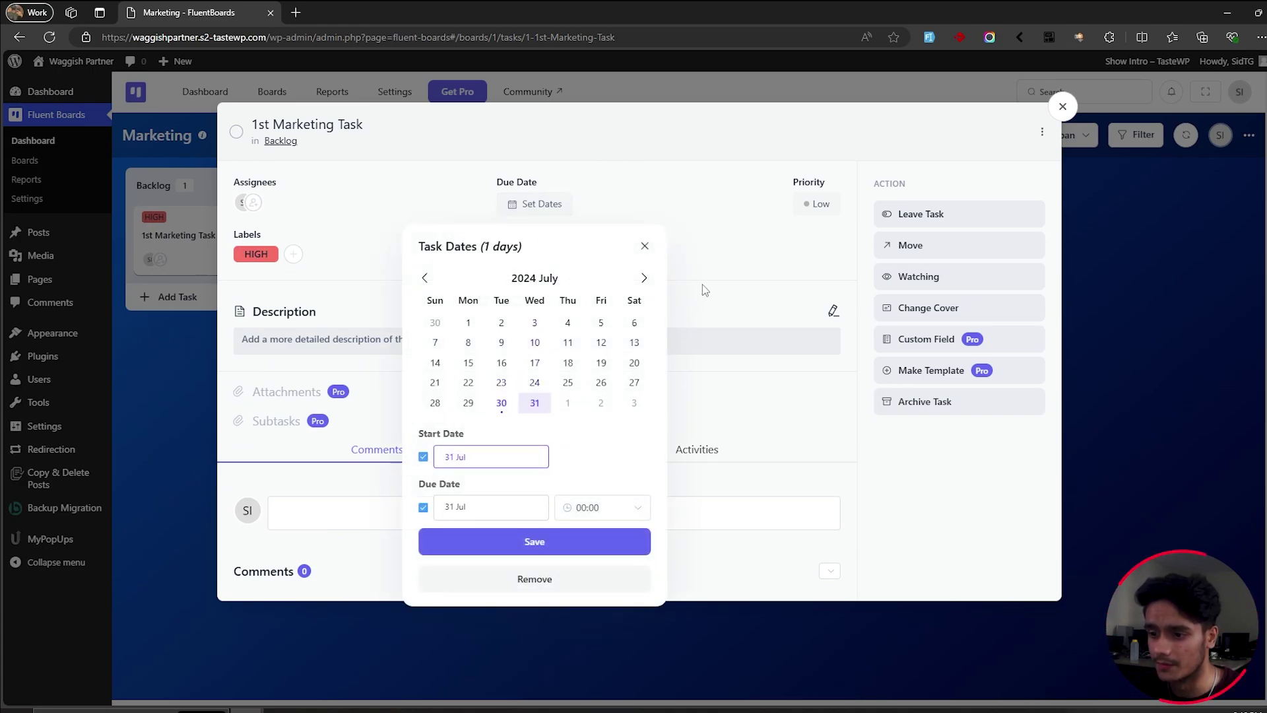
pyautogui.click(645, 247)
pyautogui.click(816, 204)
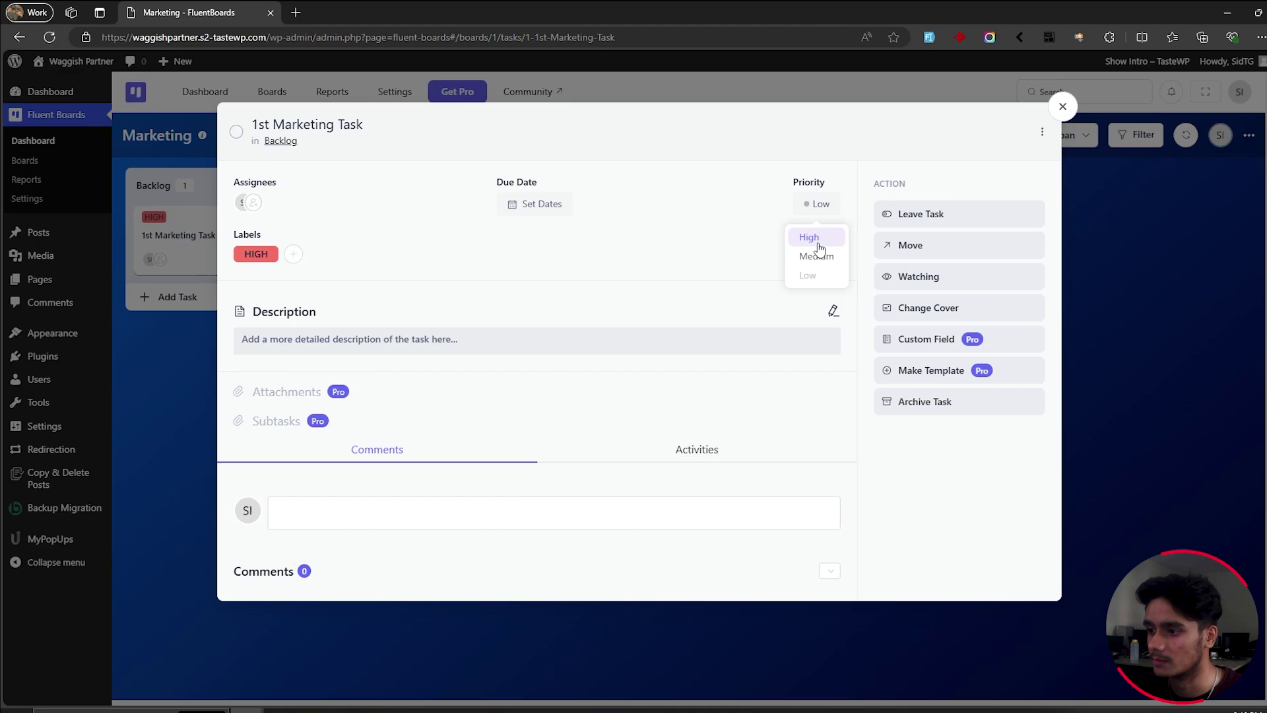
pyautogui.click(813, 237)
# Rename the red label to BUG, and add the BUG, green and yellow labels to the task
pyautogui.click(255, 256)
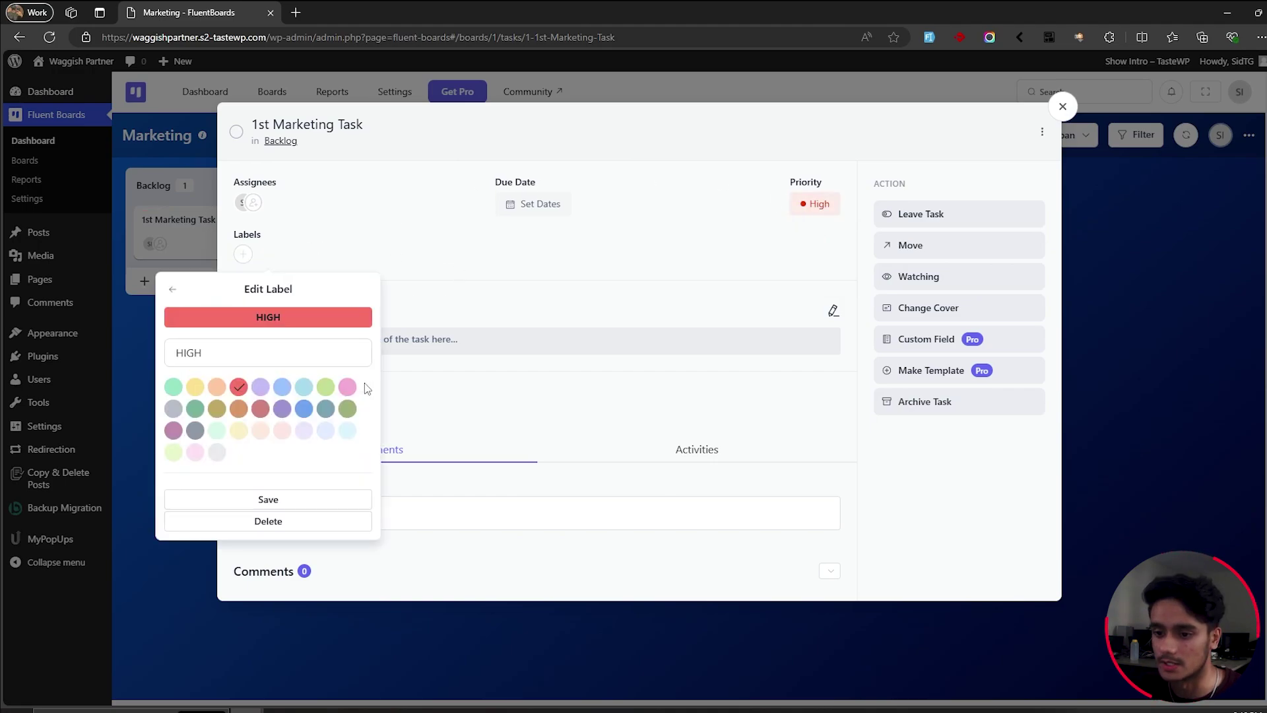
pyautogui.moveTo(251, 353); pyautogui.dragTo(167, 341)
pyautogui.write('BUG')
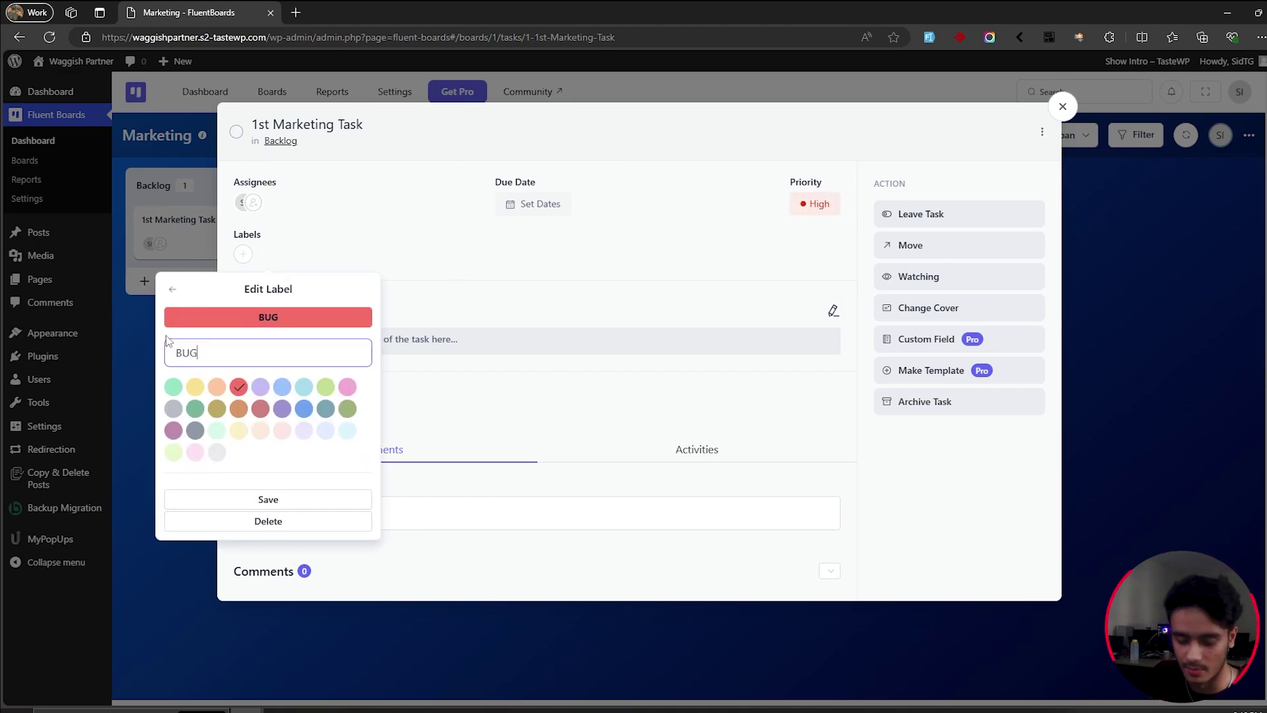
pyautogui.click(317, 499)
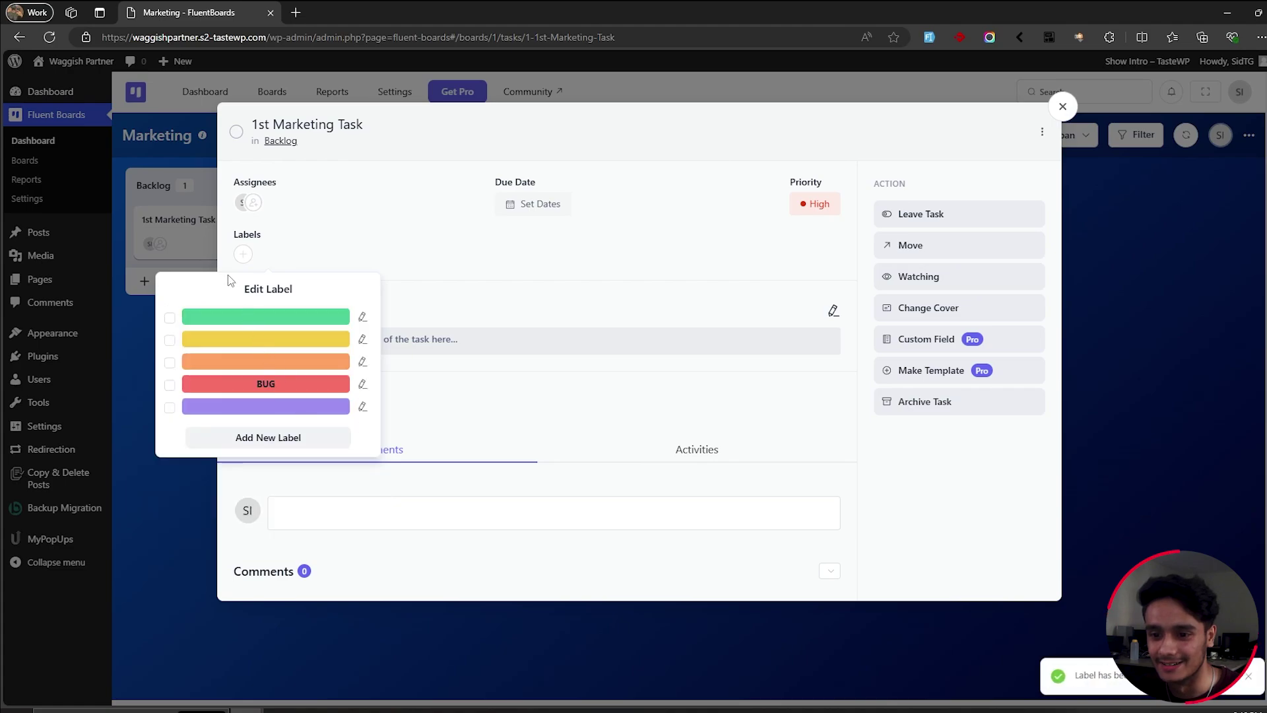
pyautogui.click(169, 384)
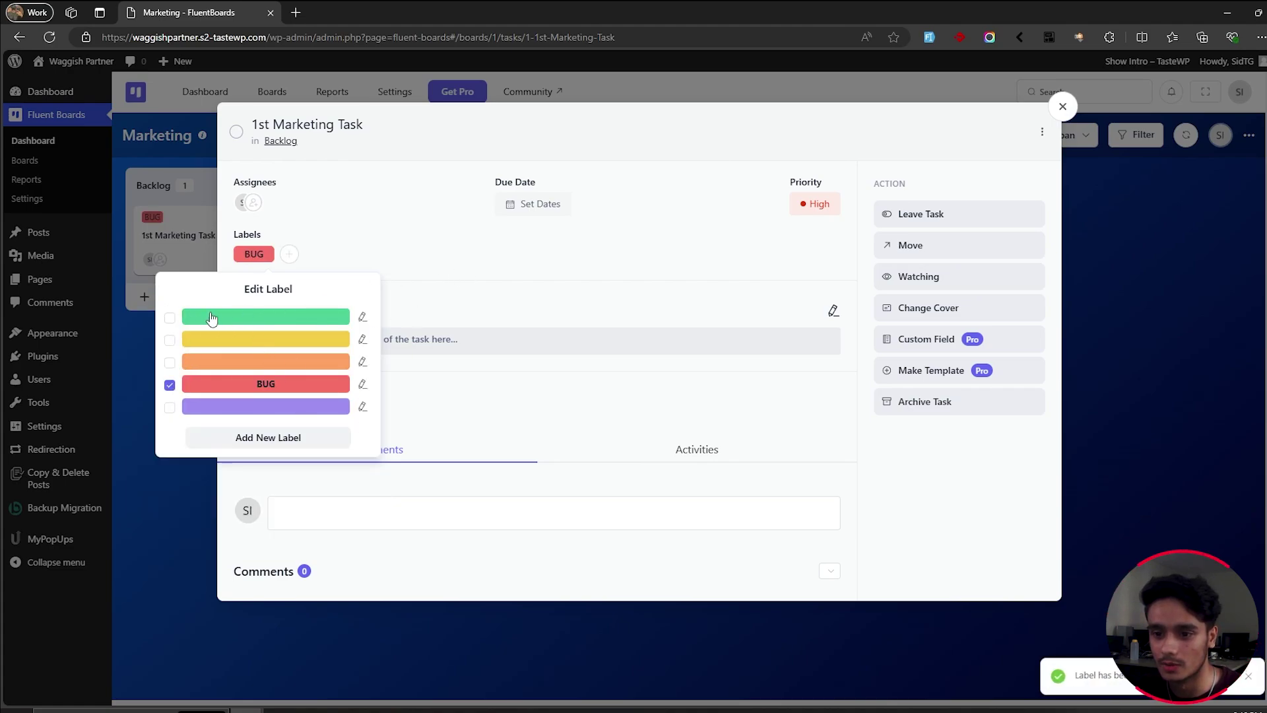
pyautogui.click(170, 317)
pyautogui.click(170, 340)
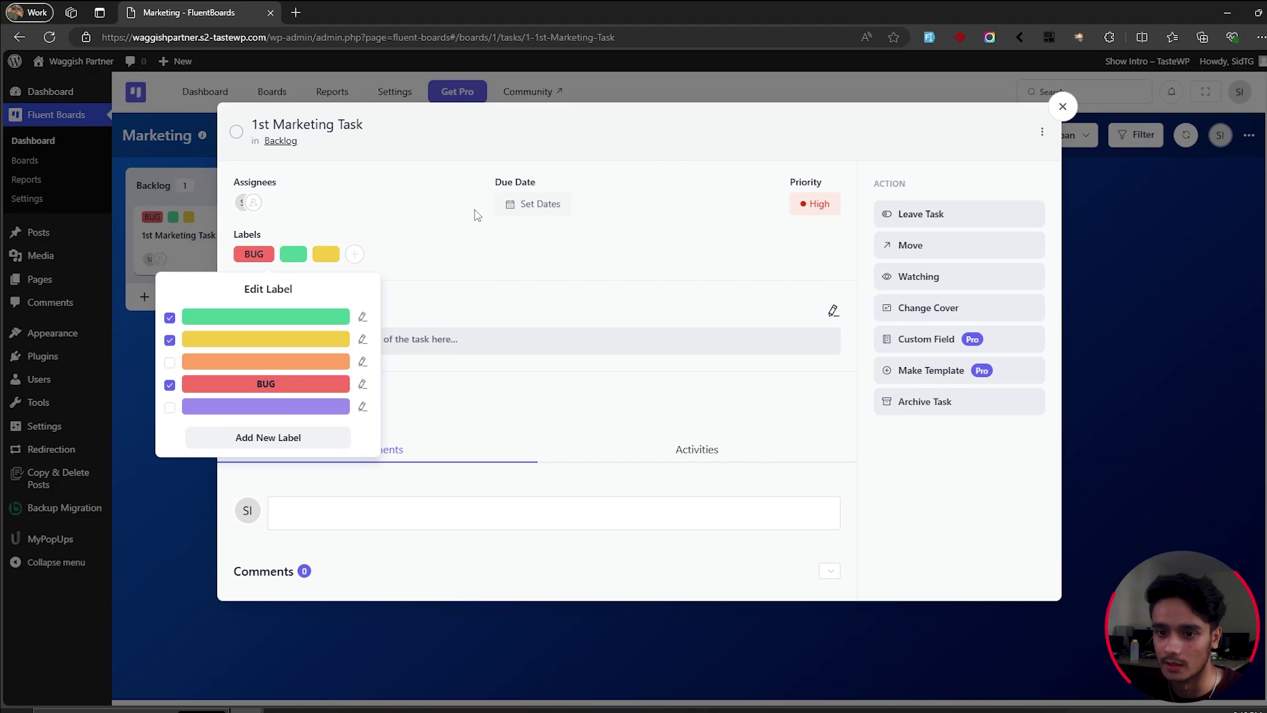
pyautogui.click(1062, 106)
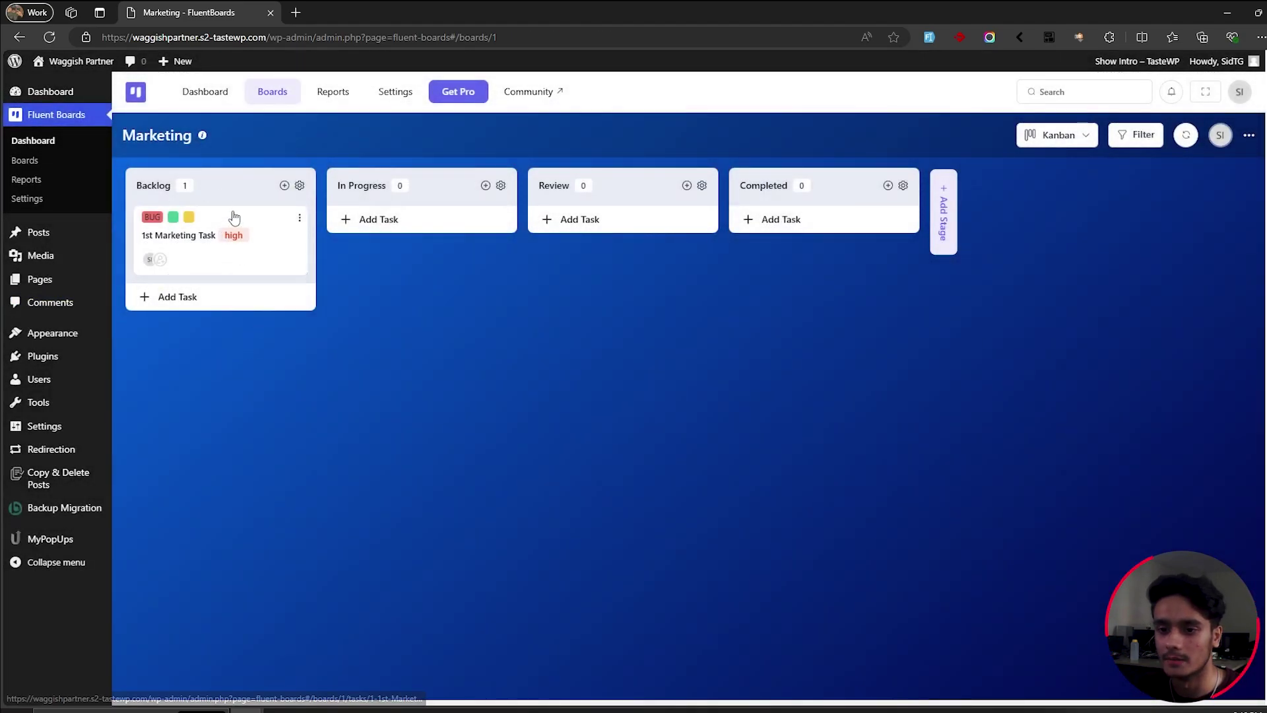
# Give 1st Marketing Task a green cover, then remove yourself as assignee and rejoin
pyautogui.click(232, 214)
pyautogui.click(937, 311)
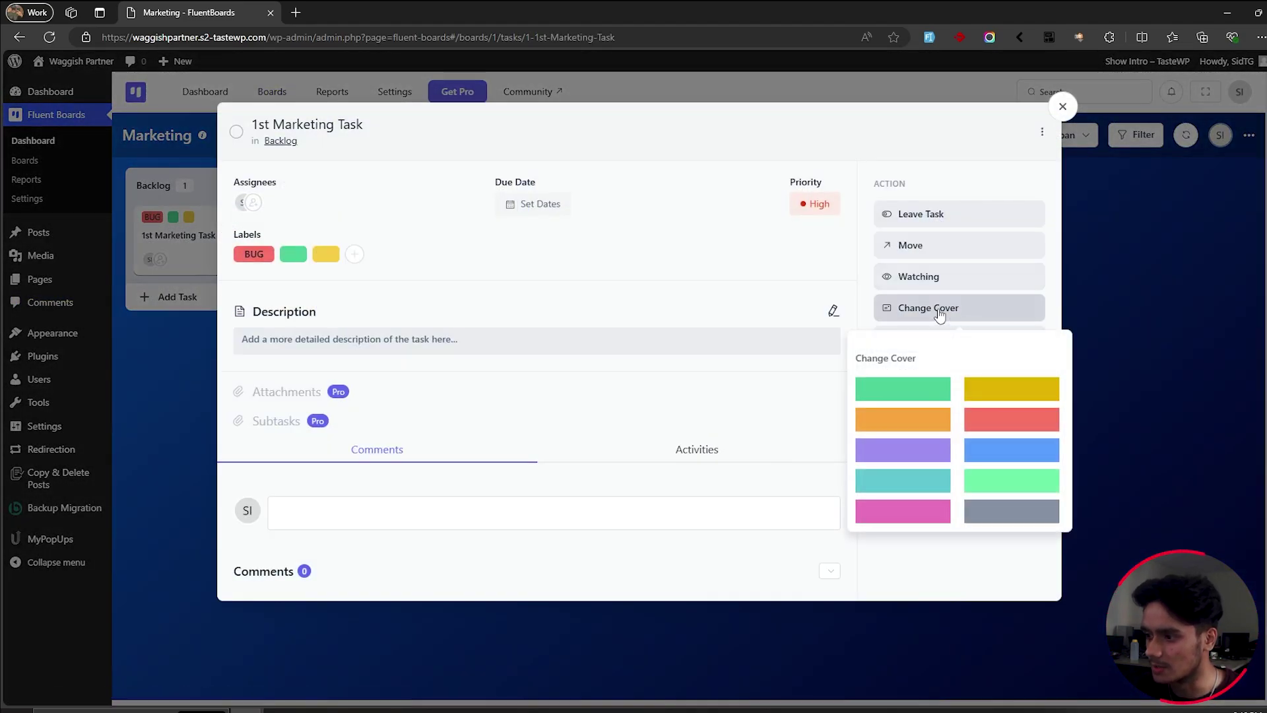
pyautogui.click(907, 390)
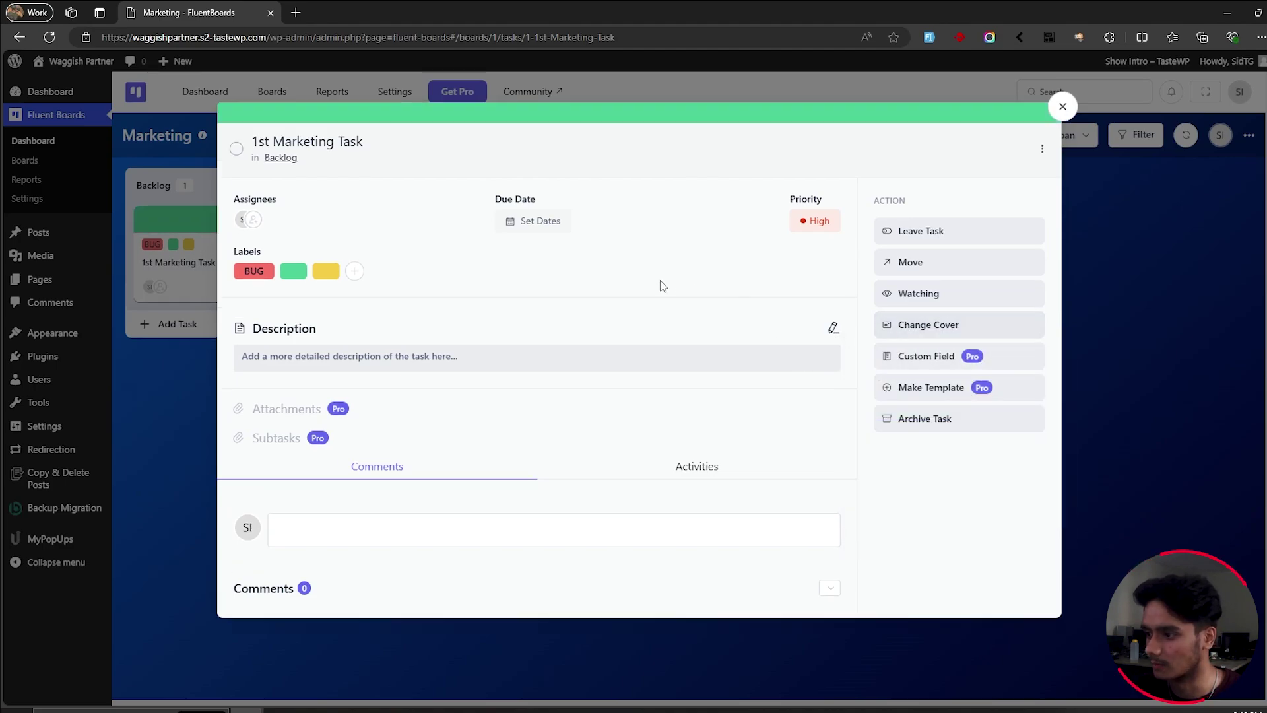
pyautogui.click(926, 233)
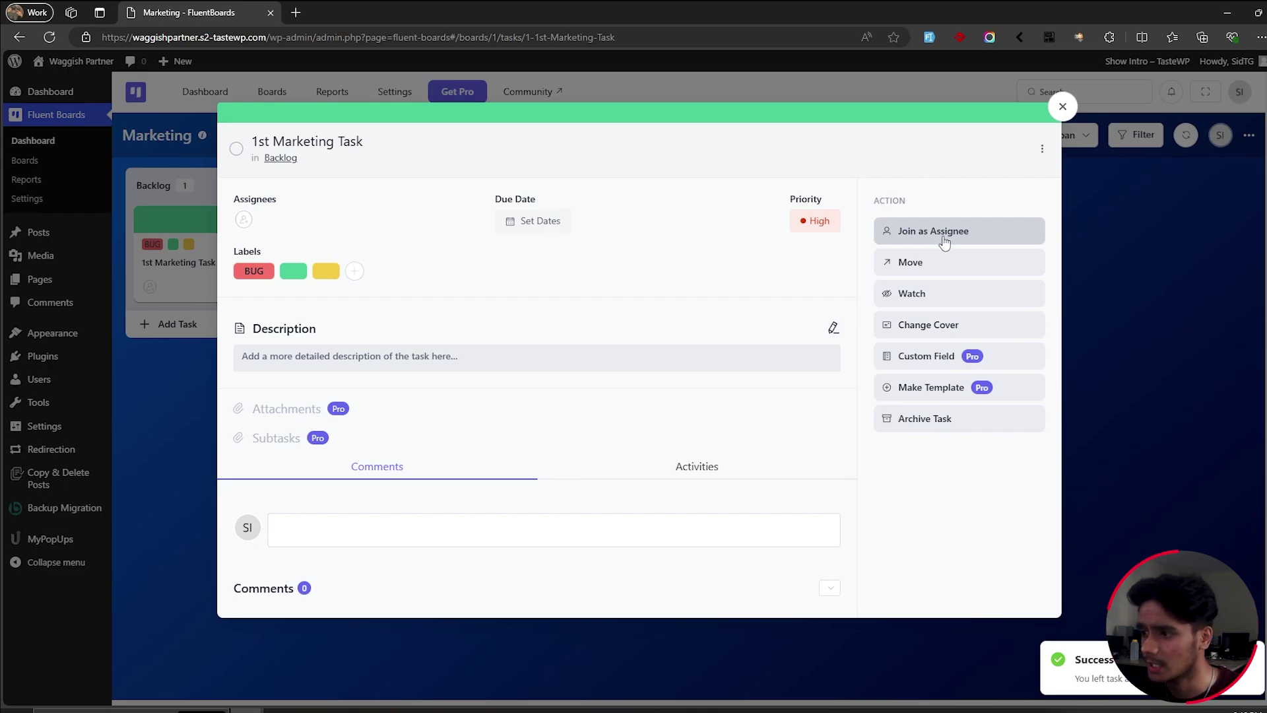
pyautogui.click(945, 244)
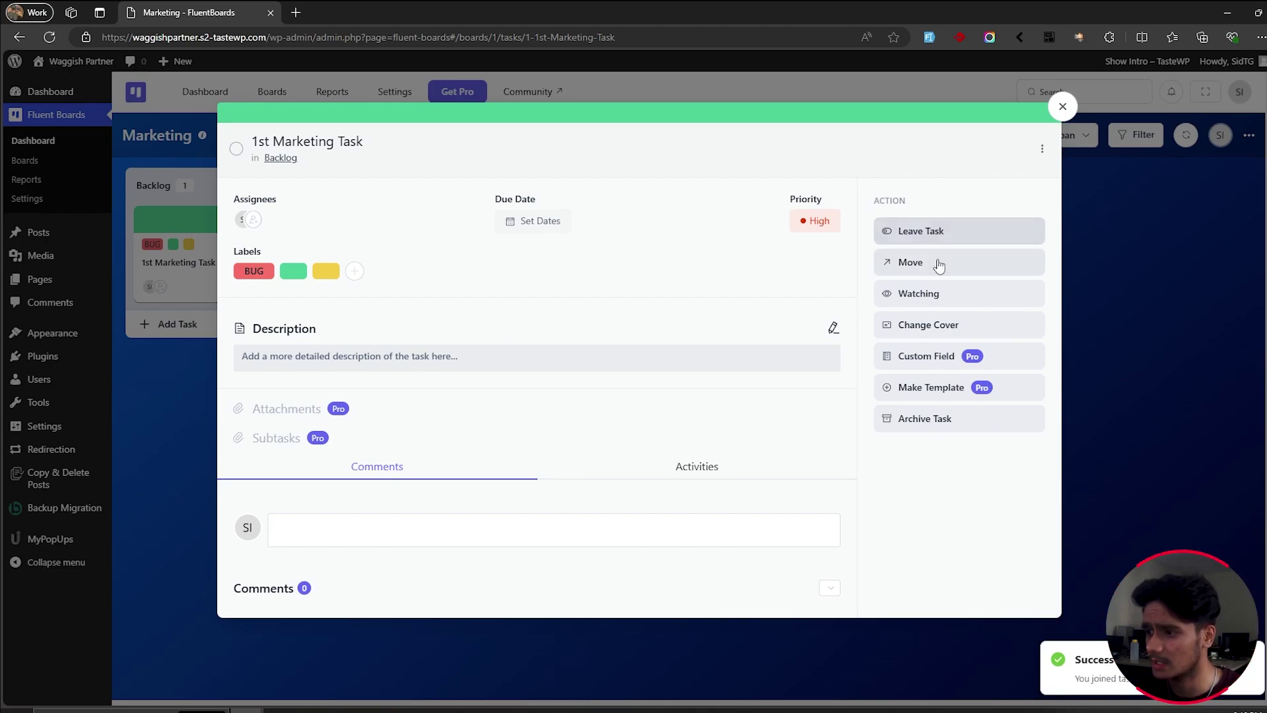
# Go through the move-task options, keeping the task in Backlog on Marketing at position 1
pyautogui.click(939, 263)
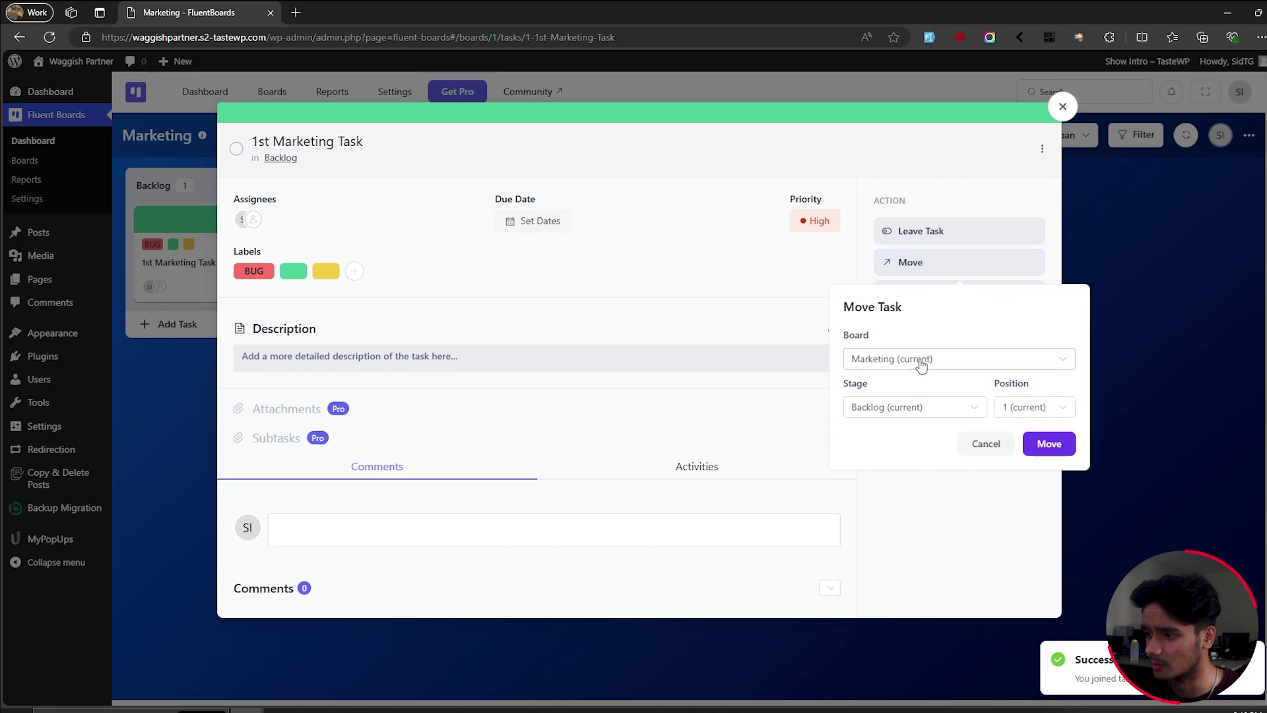
pyautogui.click(916, 408)
pyautogui.click(883, 360)
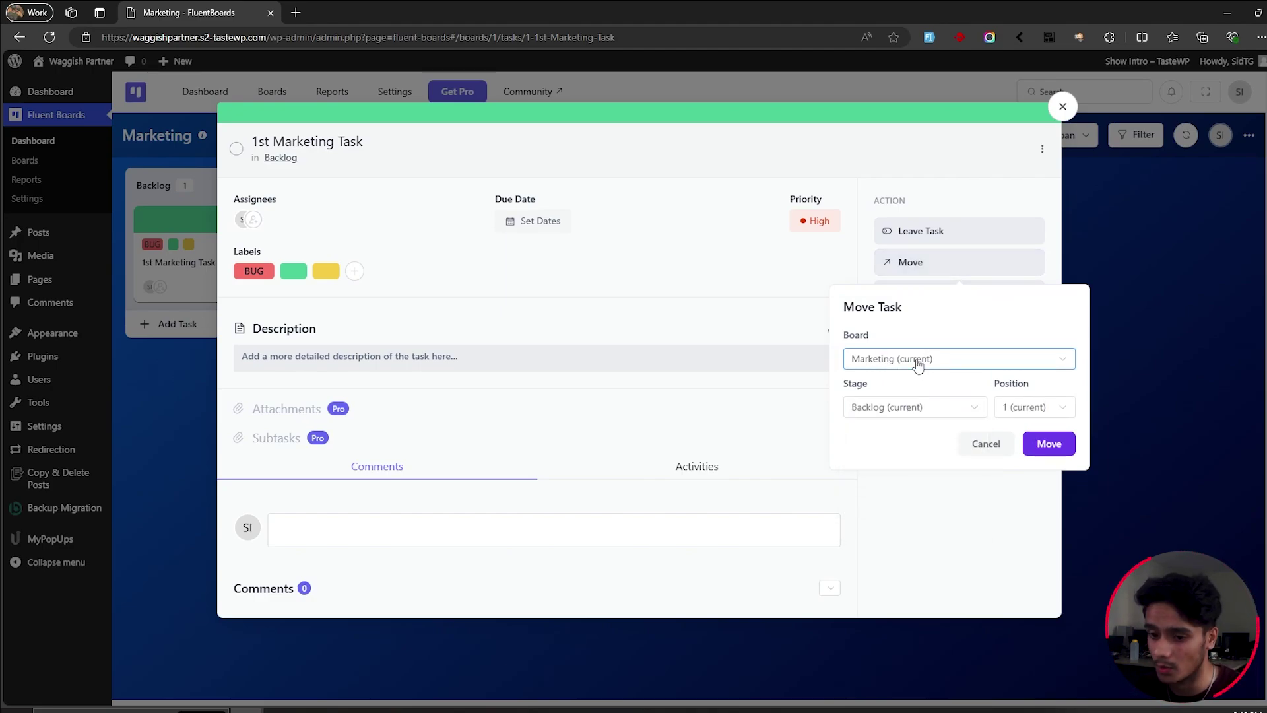
pyautogui.click(914, 362)
pyautogui.click(932, 369)
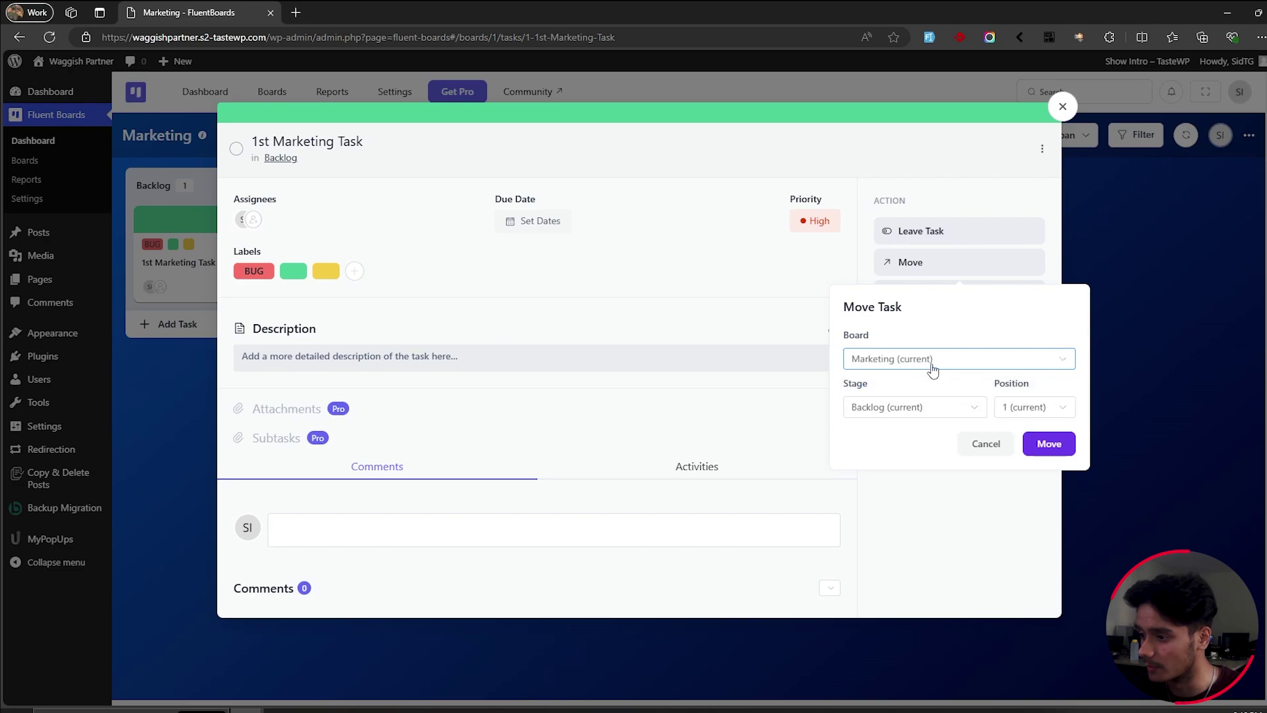
pyautogui.click(1059, 415)
pyautogui.click(1060, 415)
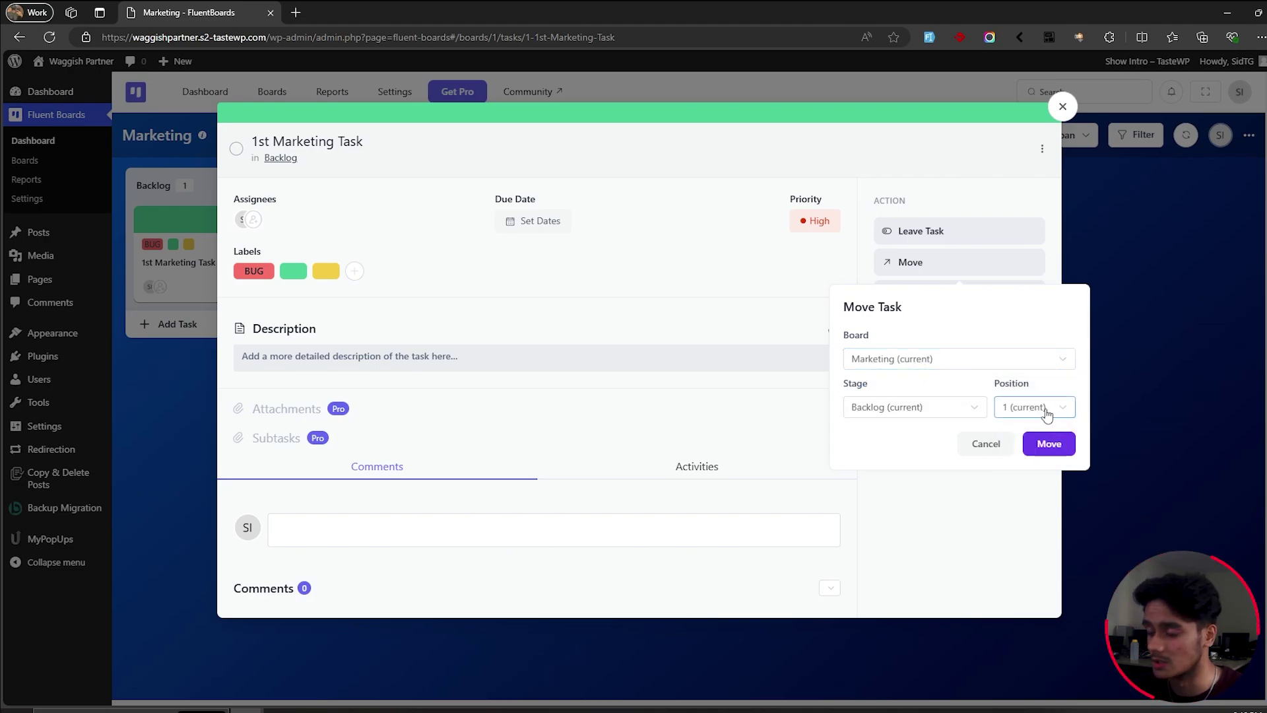
pyautogui.click(1048, 443)
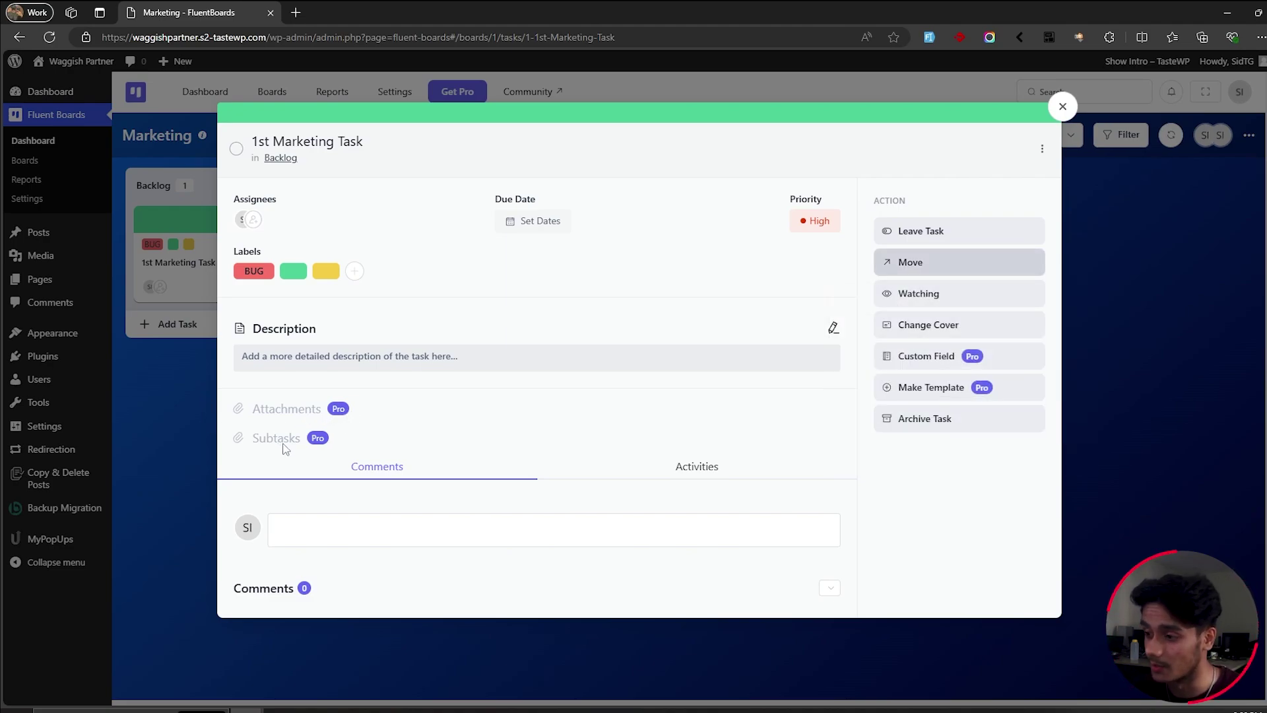
# Leave the comment box empty, and turn watching off then back on for the task
pyautogui.click(277, 521)
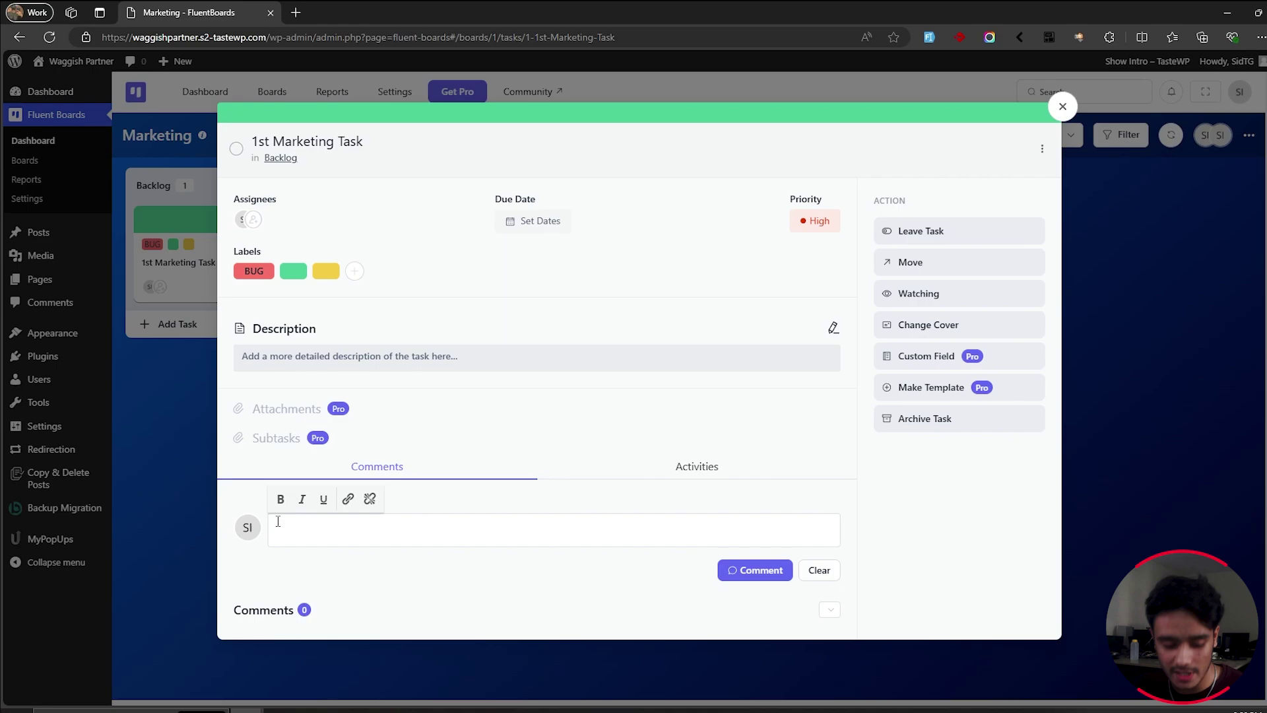
pyautogui.click(516, 423)
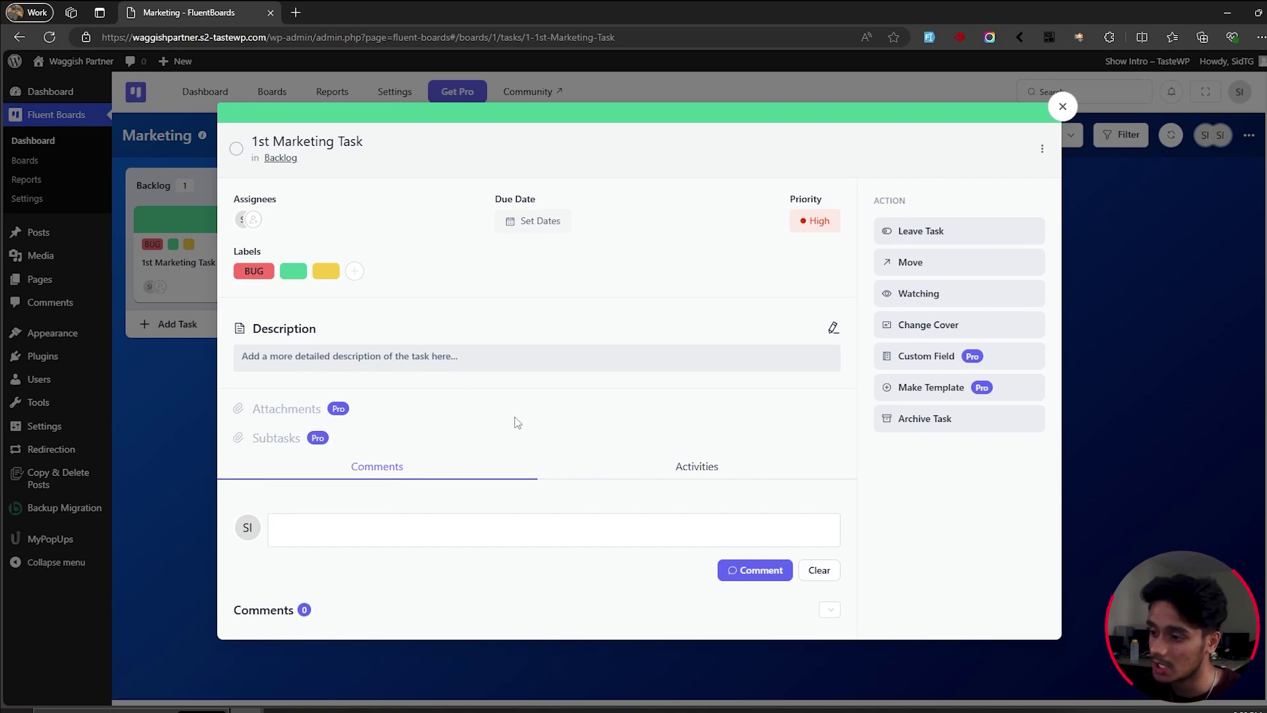
pyautogui.click(951, 307)
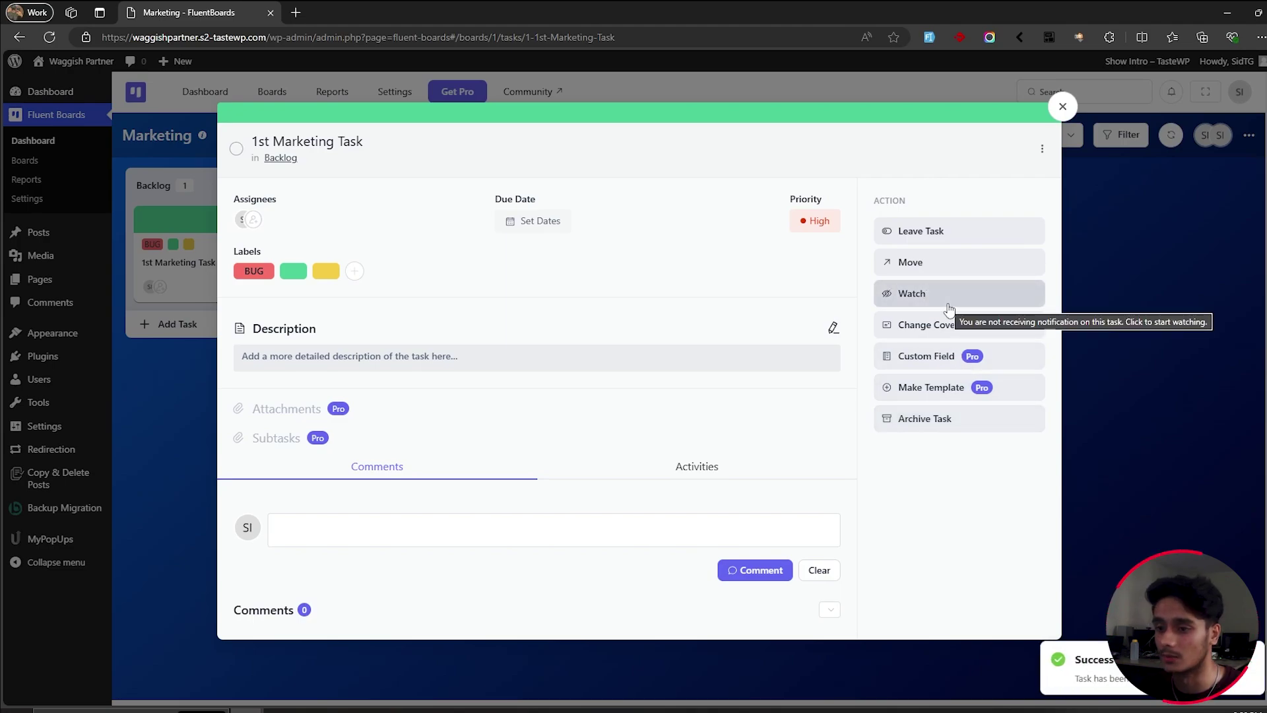
pyautogui.click(950, 308)
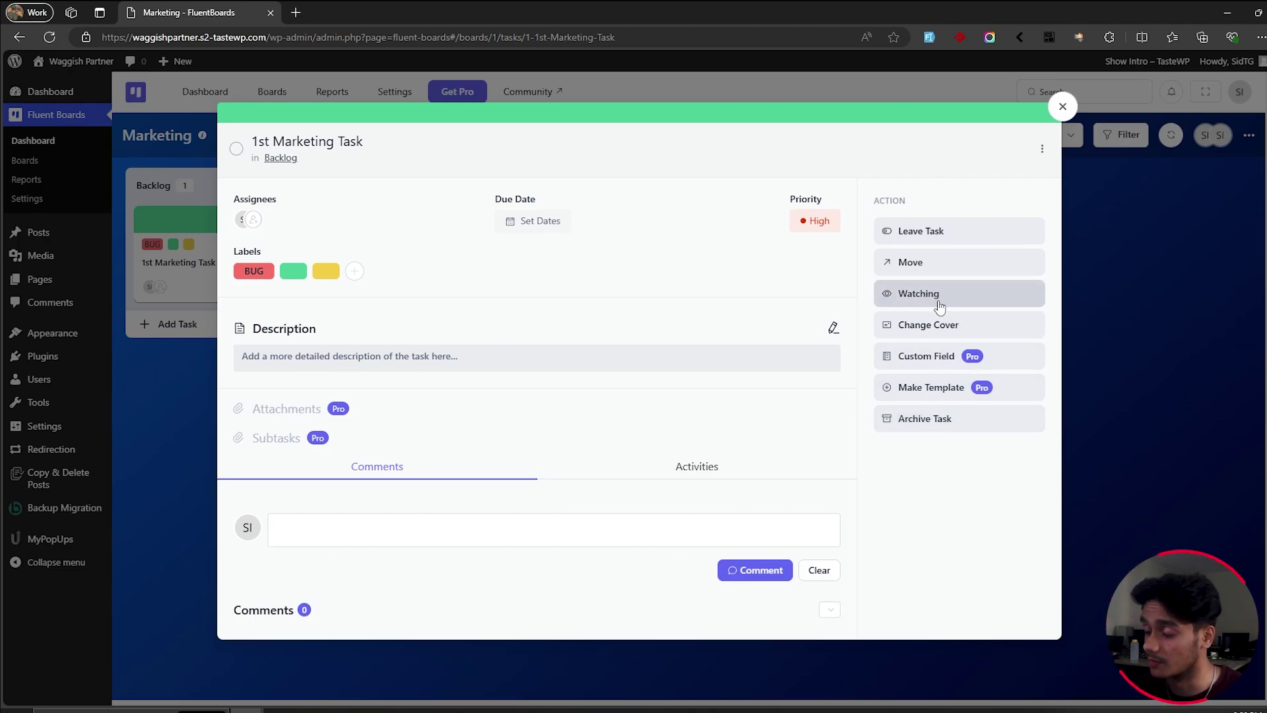
# Review the task's activity history, then move the card from Backlog to In Progress
pyautogui.click(691, 467)
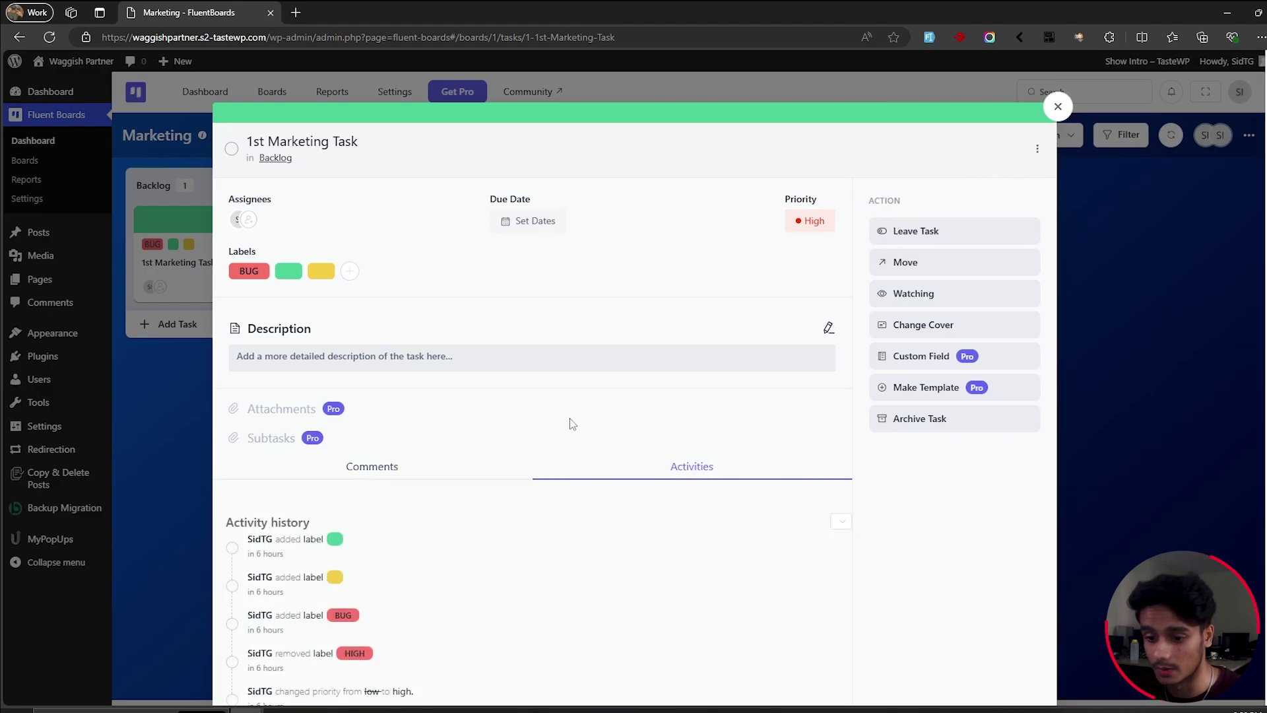
pyautogui.scroll(-3, 433, 478)
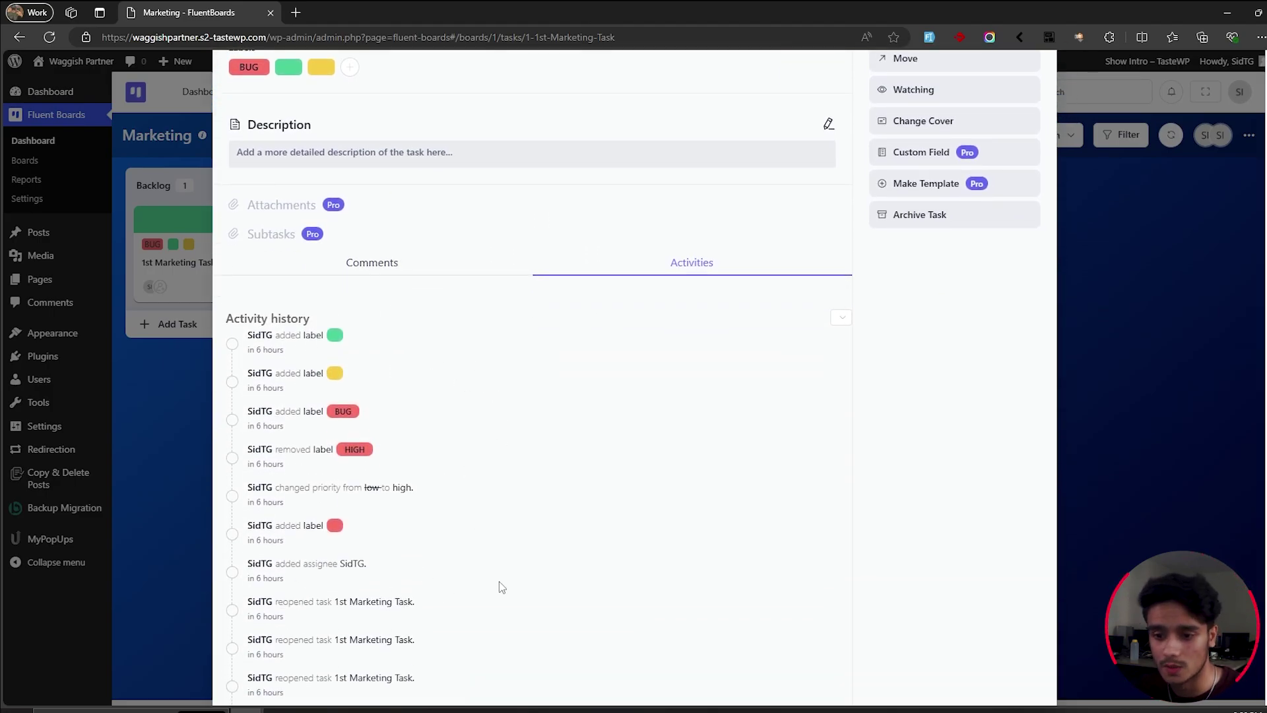
pyautogui.scroll(-3, 419, 487)
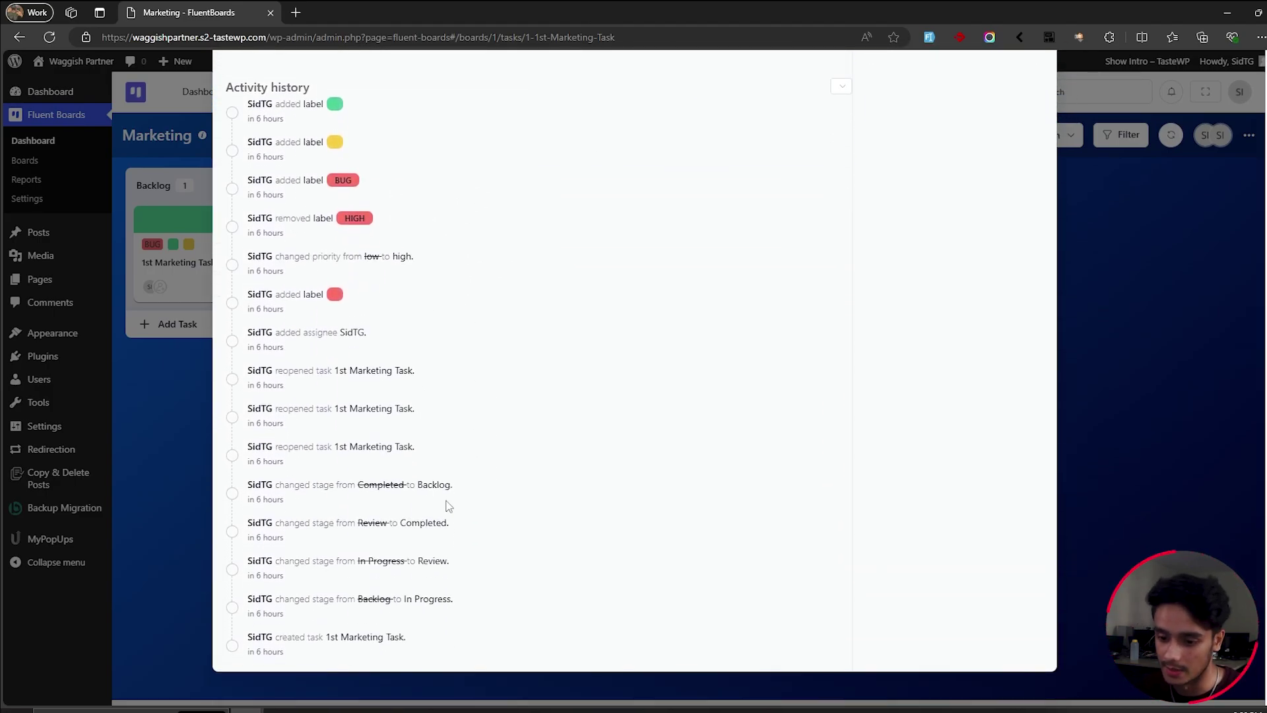
pyautogui.scroll(6, 447, 505)
pyautogui.click(1198, 117)
pyautogui.moveTo(212, 225); pyautogui.dragTo(630, 202)
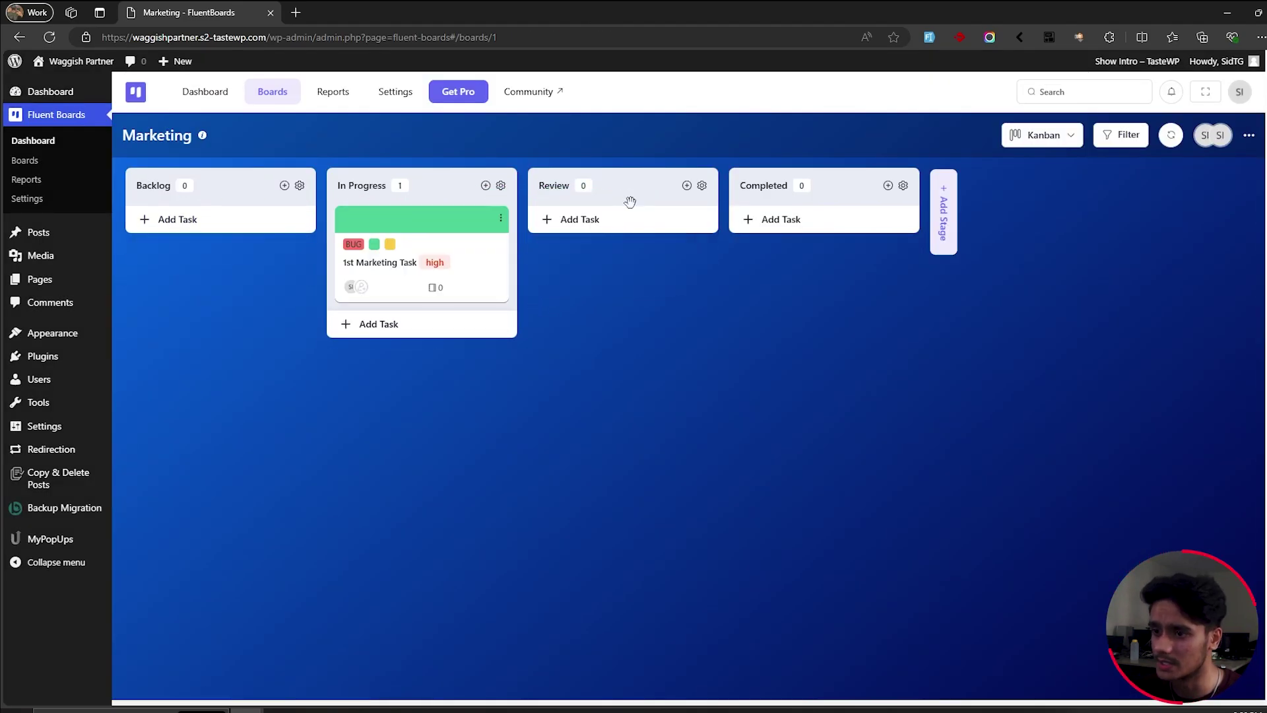
# Move the task card into Review and switch the board to List view
pyautogui.moveTo(422, 221); pyautogui.dragTo(647, 214)
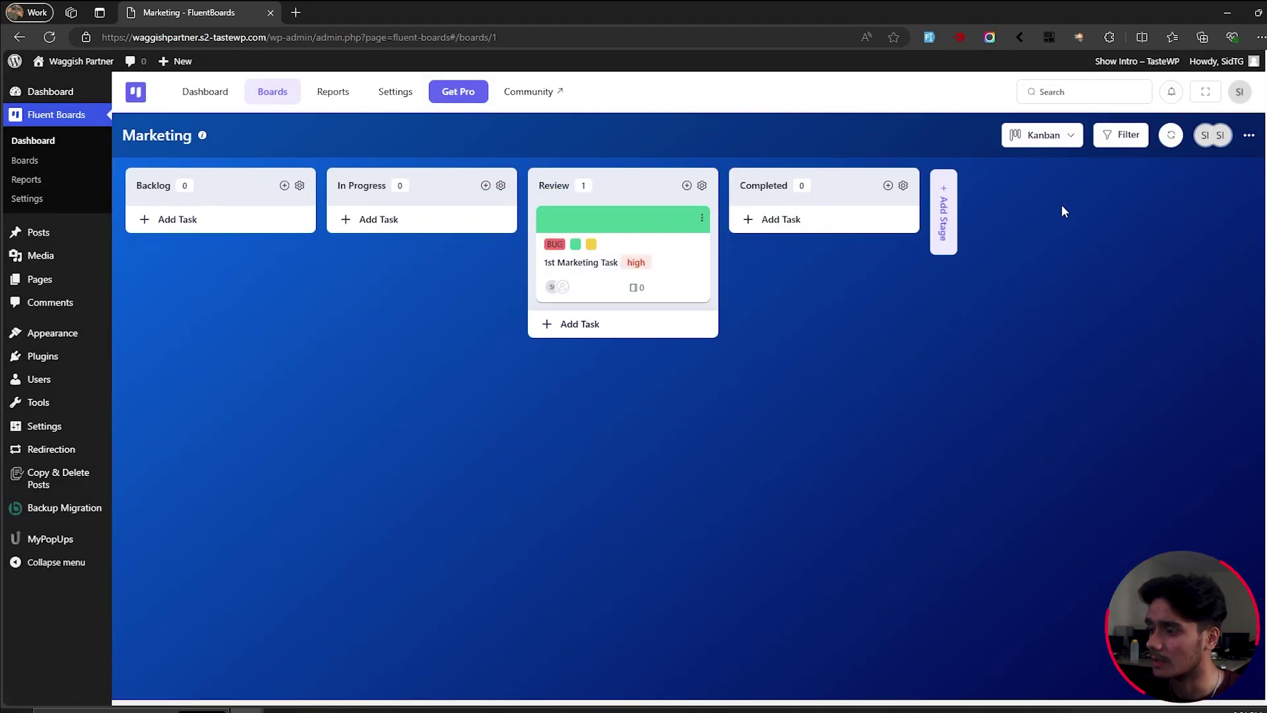
pyautogui.click(1056, 144)
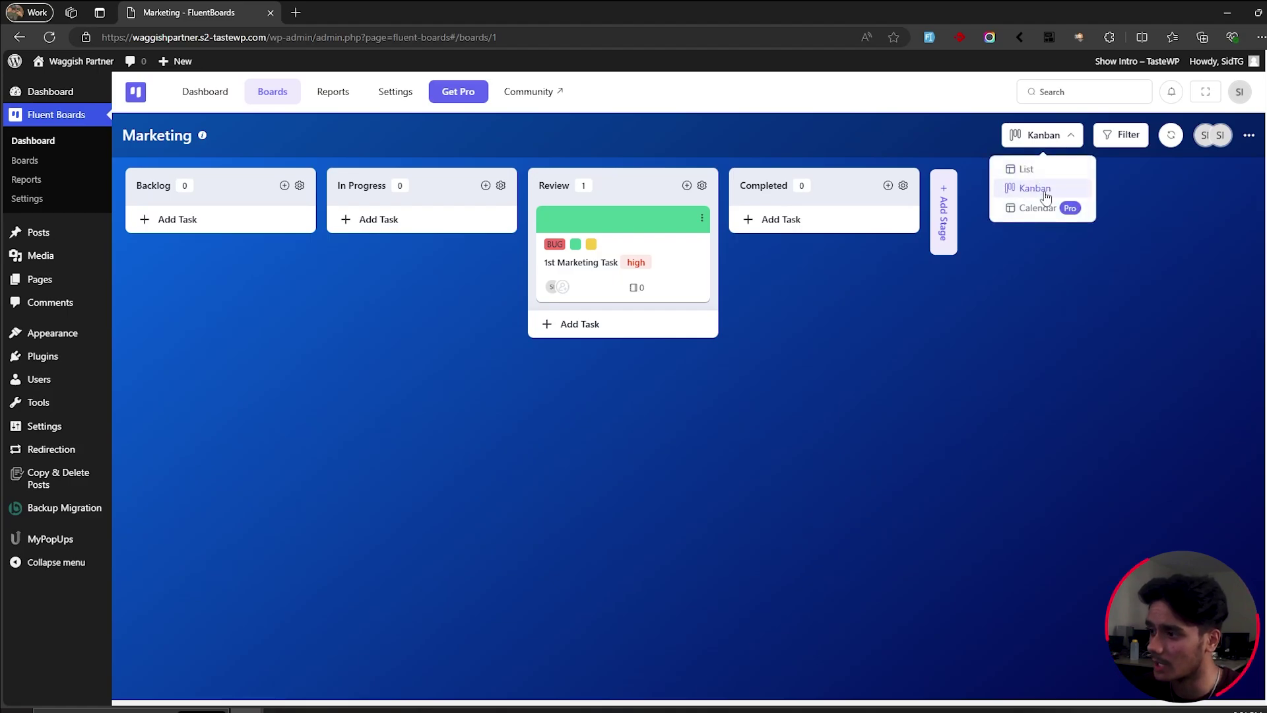
pyautogui.click(1037, 171)
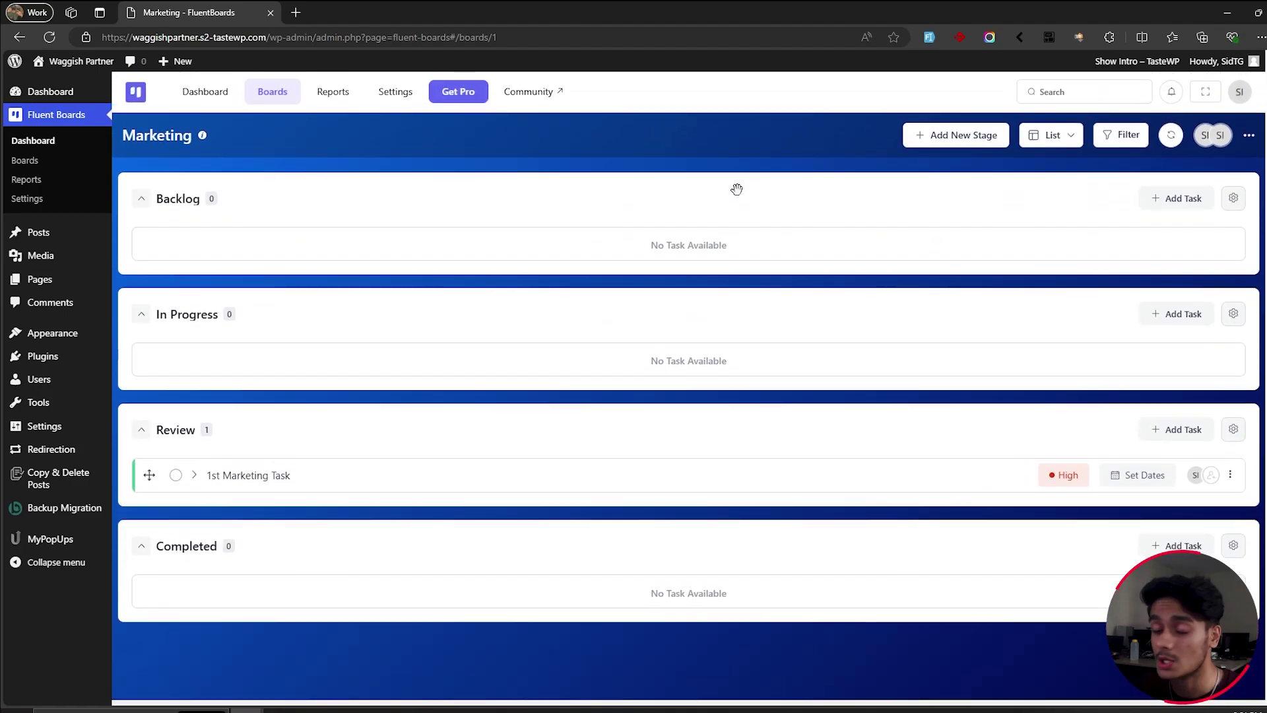
# Try Calendar view, return to Kanban, and open then close the filters panel
pyautogui.click(1073, 136)
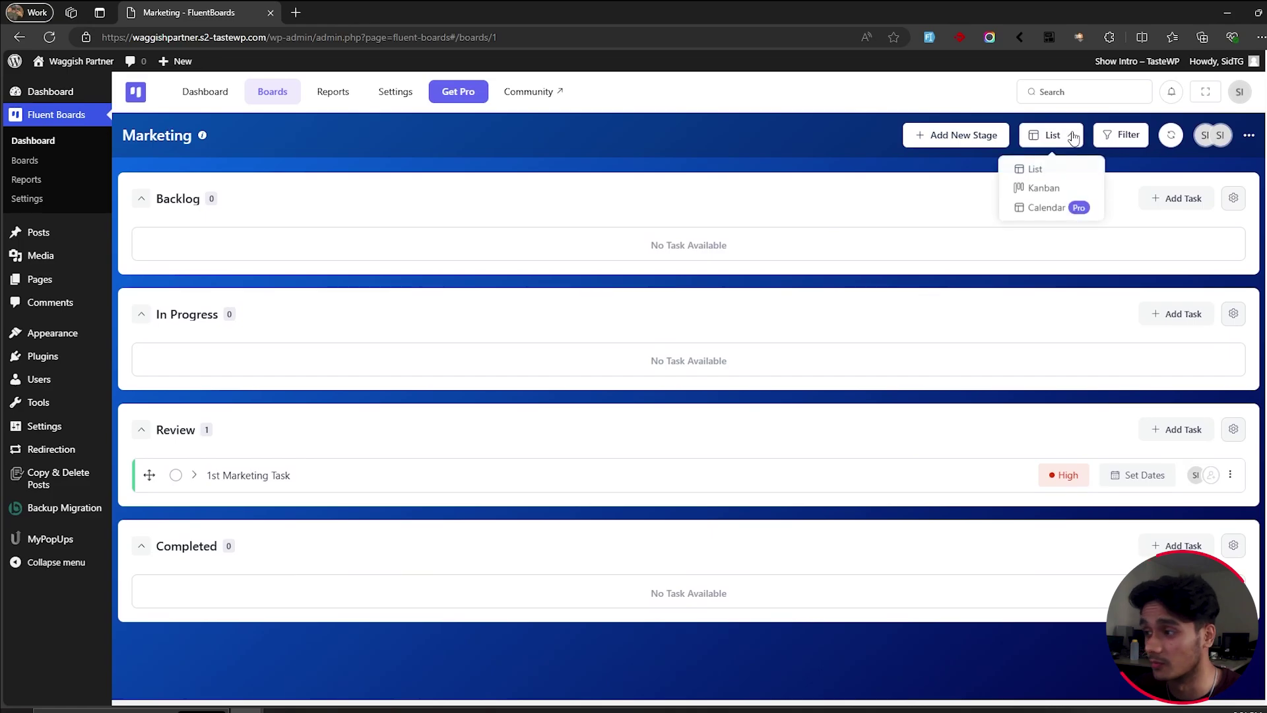
pyautogui.click(1041, 209)
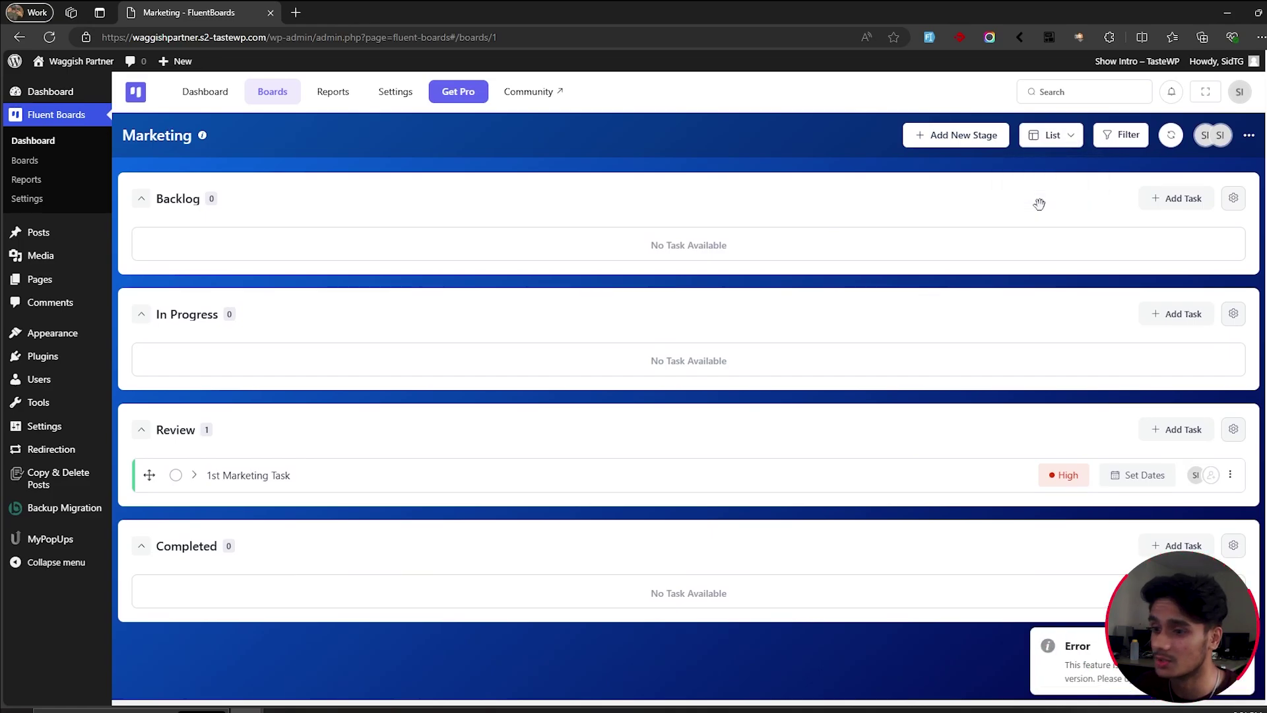
pyautogui.click(1059, 136)
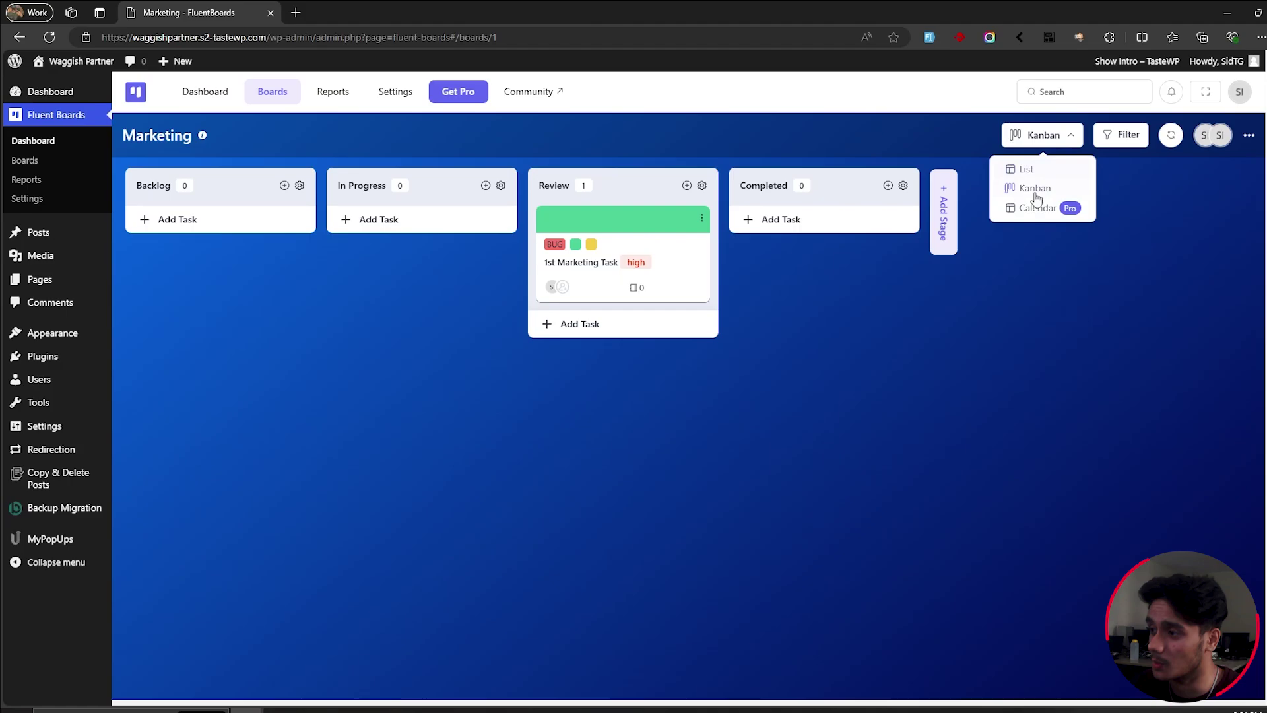
pyautogui.click(1143, 186)
pyautogui.click(1110, 134)
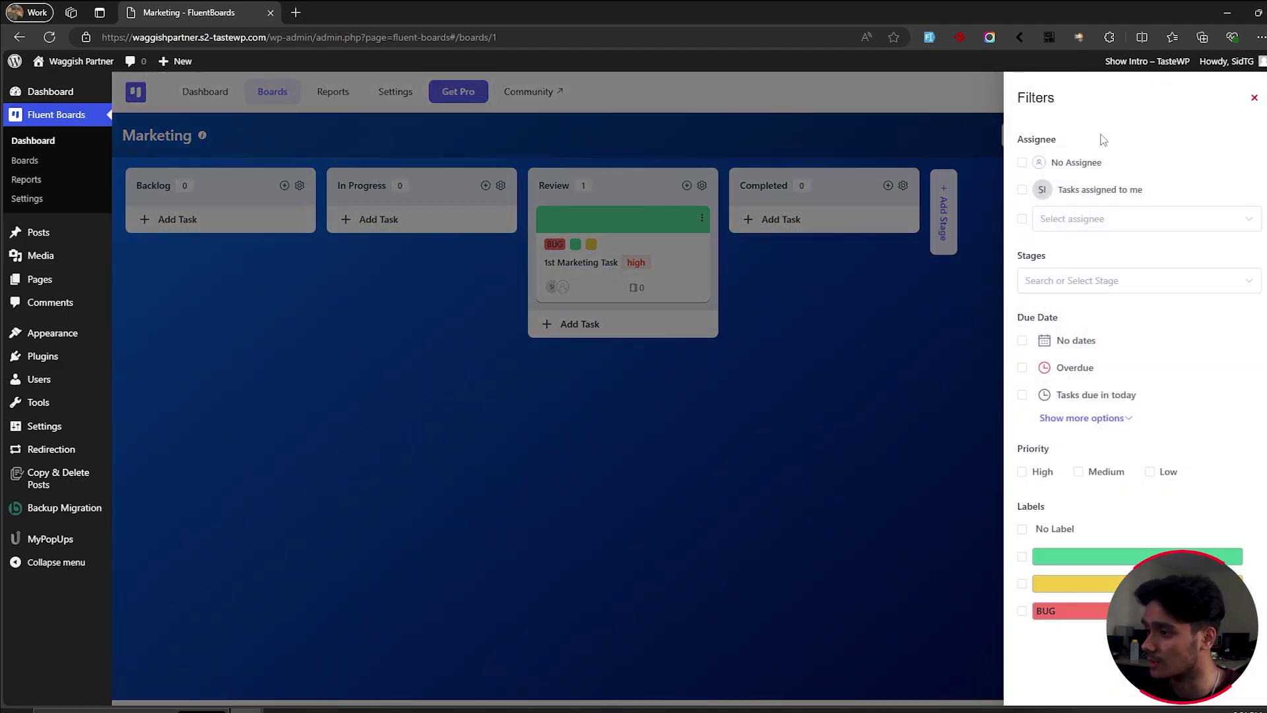
pyautogui.click(890, 136)
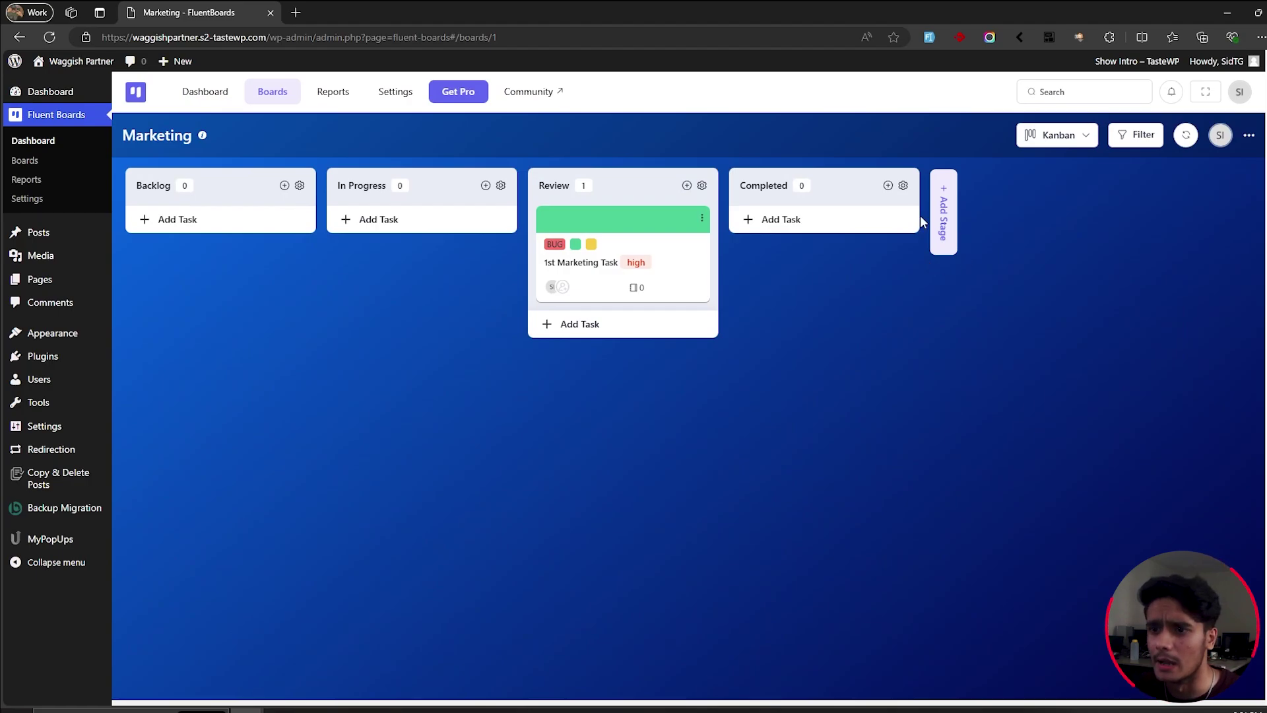
# Open FluentBoards Settings and view the Pro-only General Settings page
pyautogui.click(394, 100)
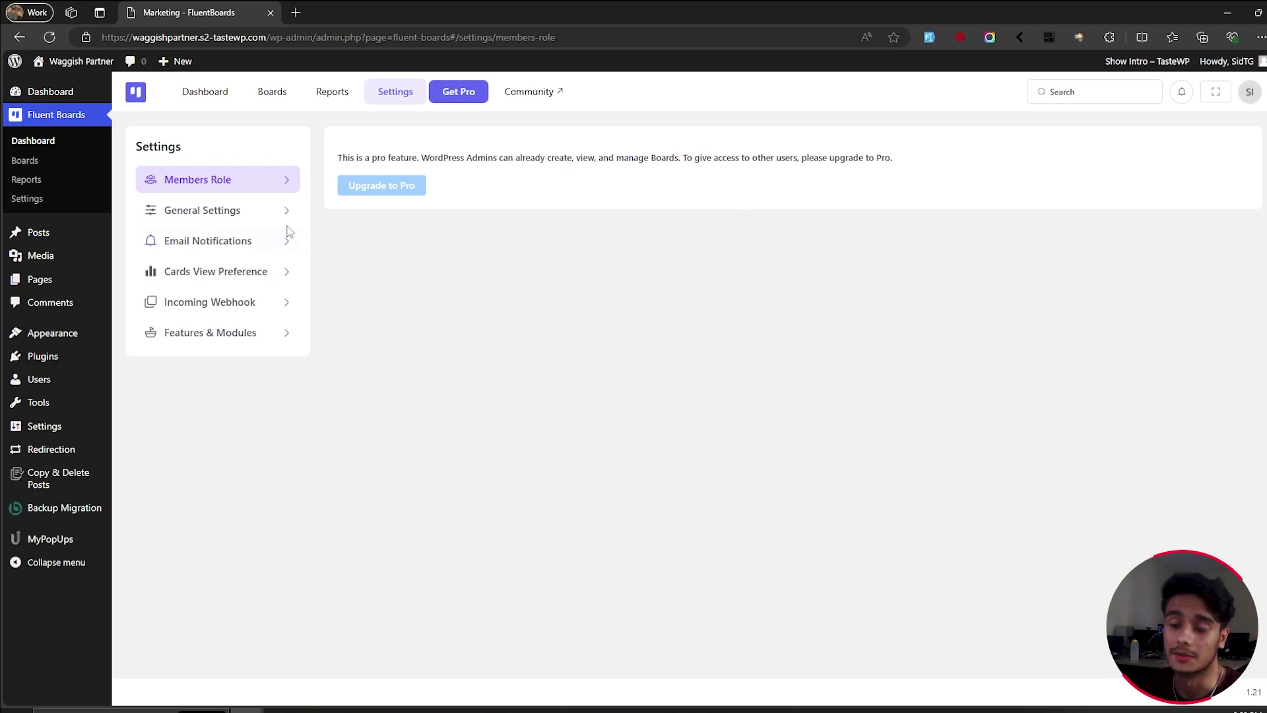
pyautogui.click(241, 218)
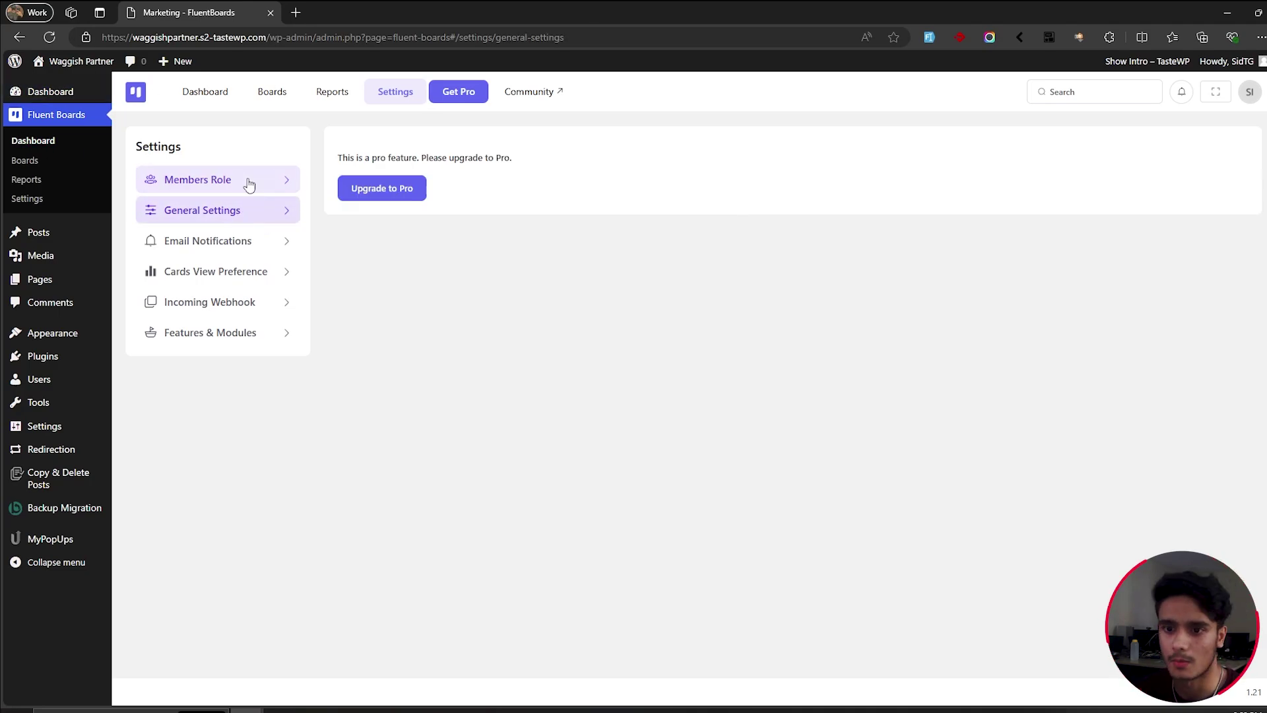
pyautogui.click(249, 220)
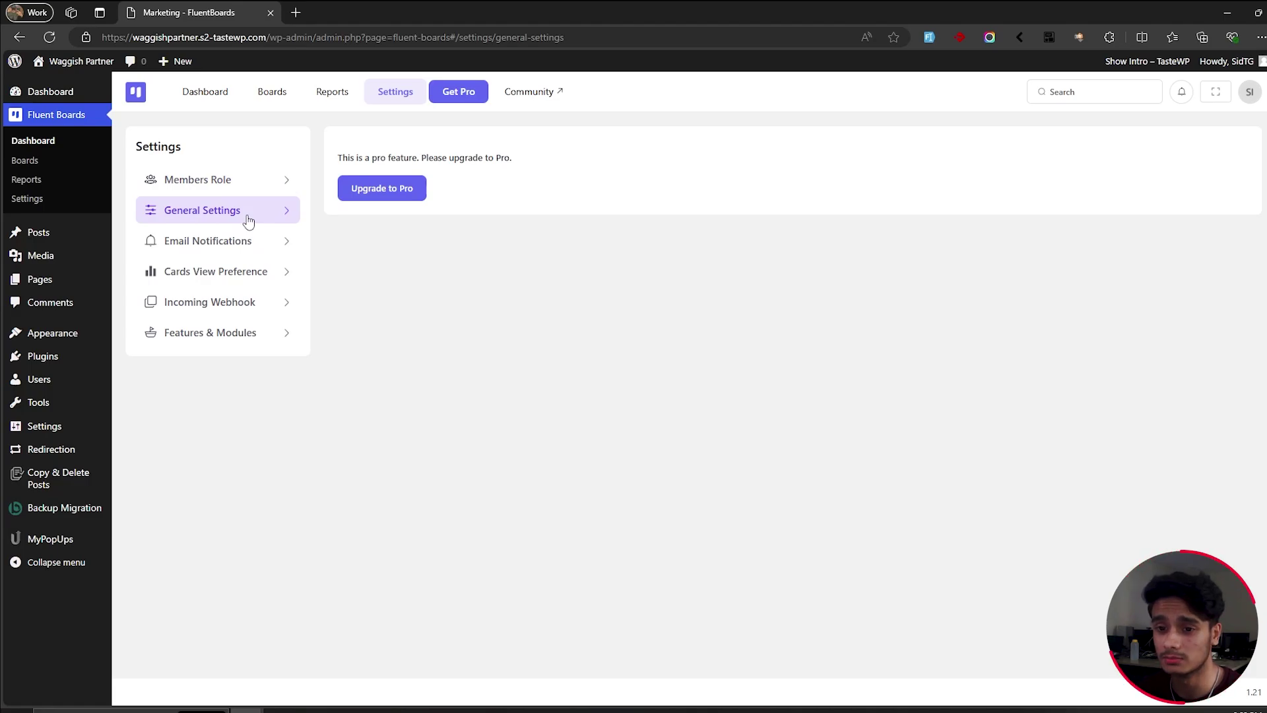
# Review the Email Notifications and Cards View Preference pages, then the Pro-only Incoming Webhook page
pyautogui.click(254, 247)
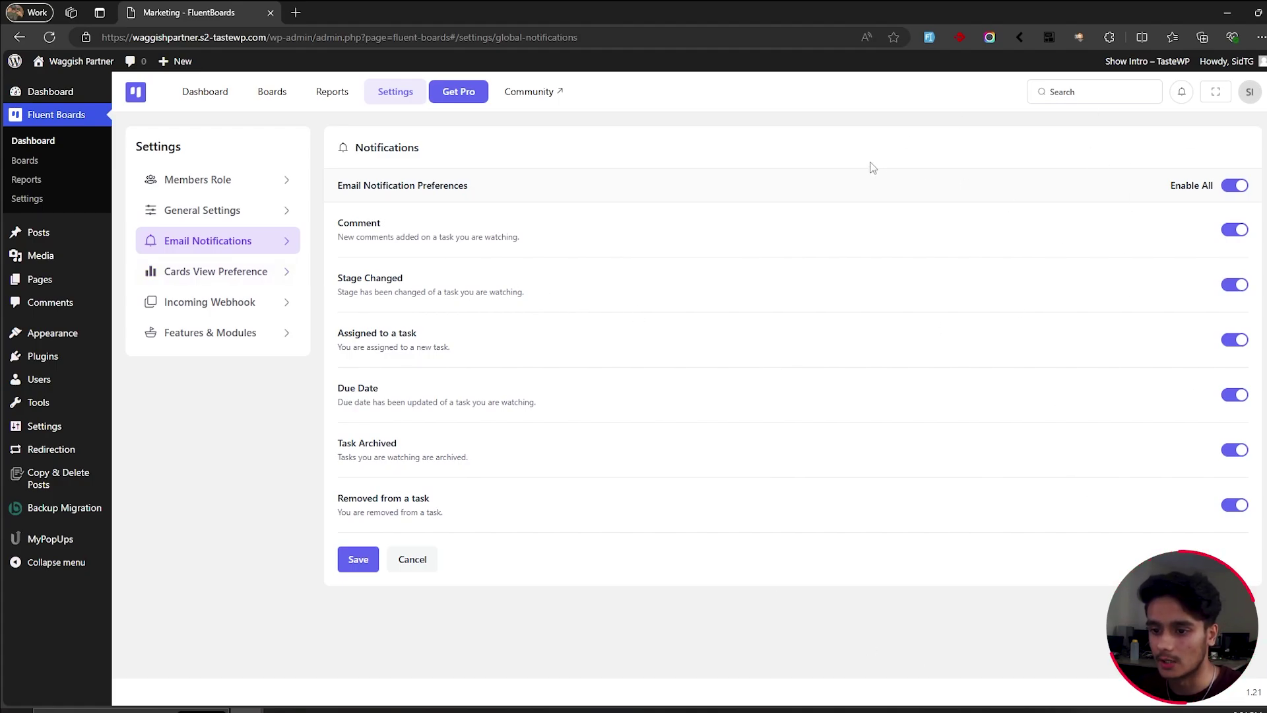
pyautogui.click(233, 282)
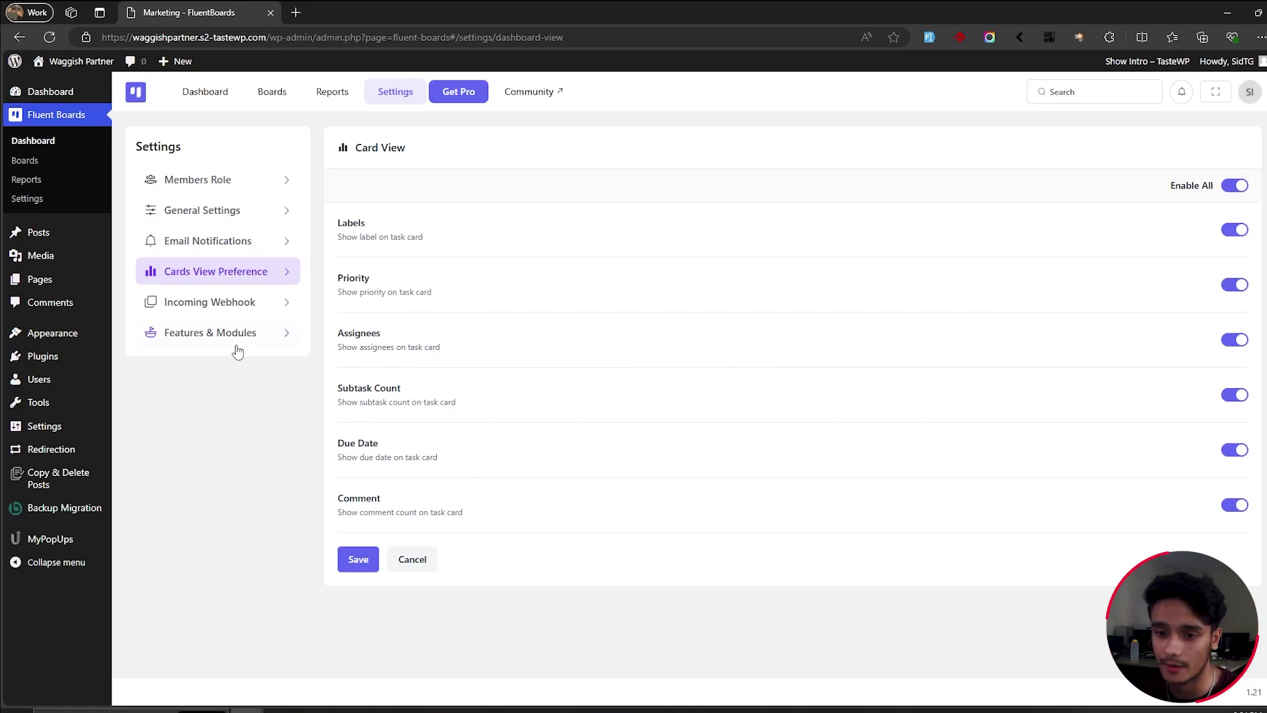
pyautogui.click(194, 307)
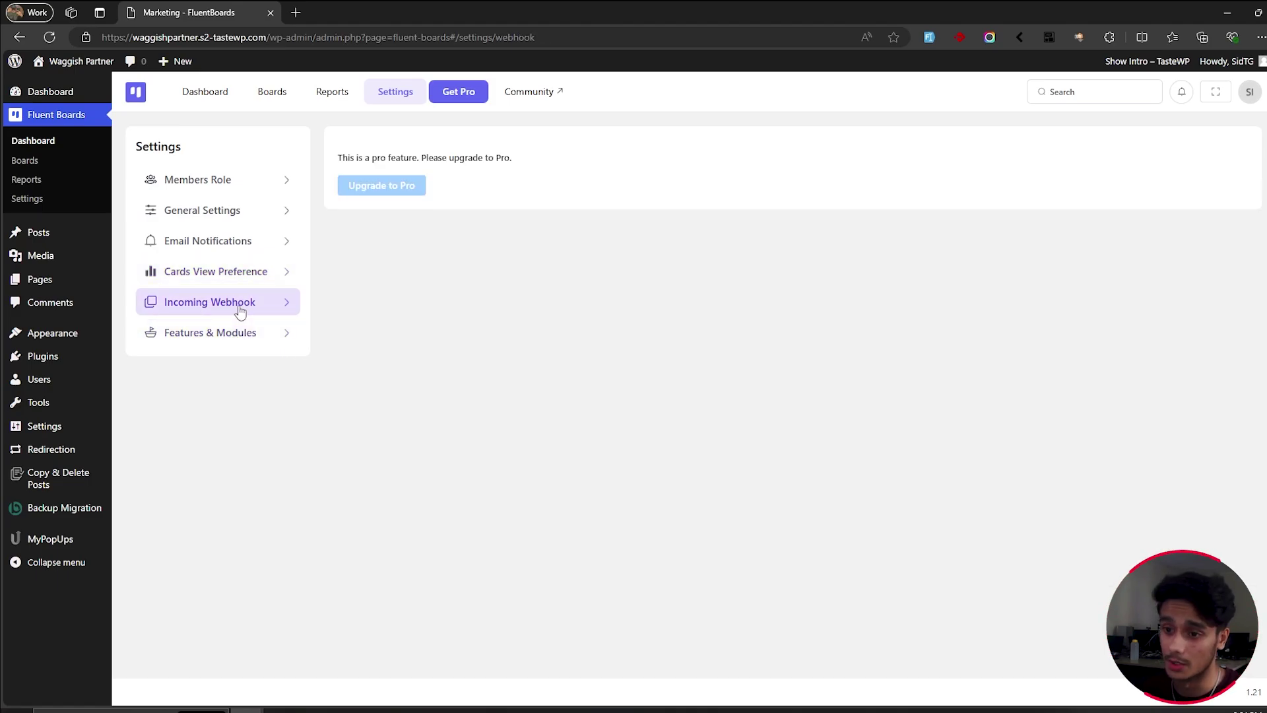
# Scroll through Features & Modules, showing Time Tracking and Frontend Portal as disabled Pro modules
pyautogui.click(249, 343)
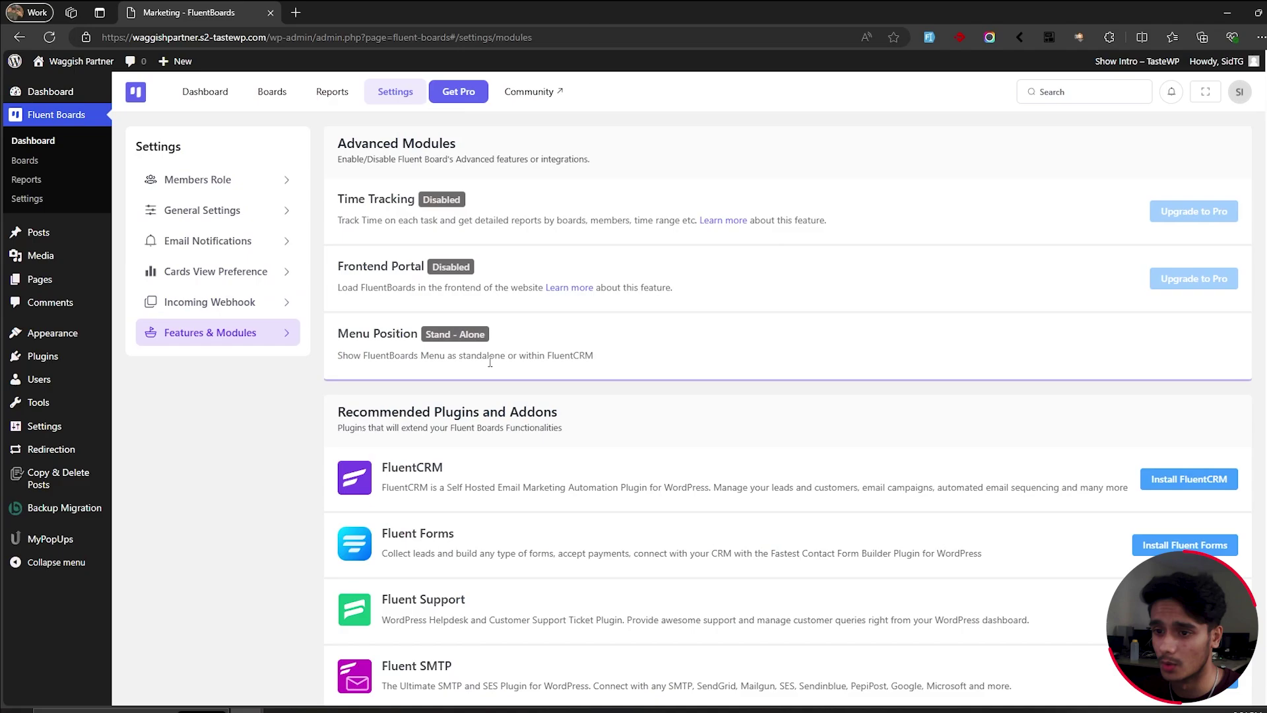
pyautogui.scroll(-2, 782, 441)
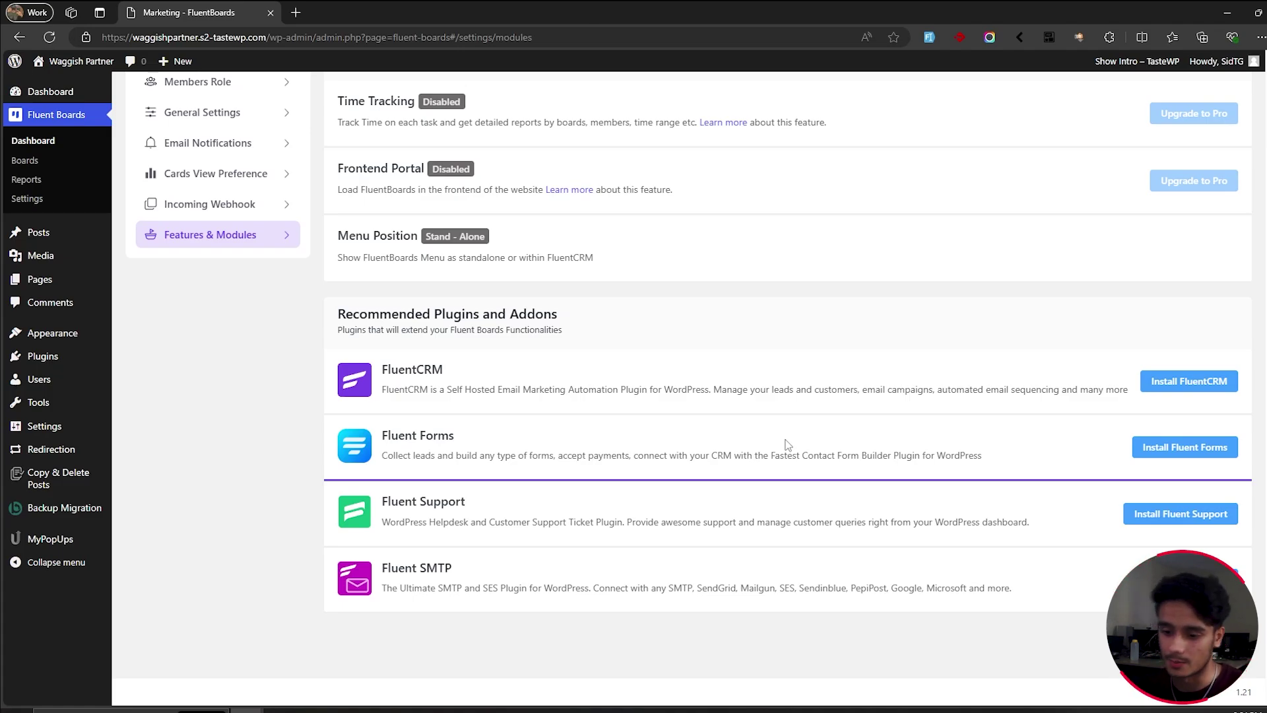
pyautogui.scroll(1, 270, 446)
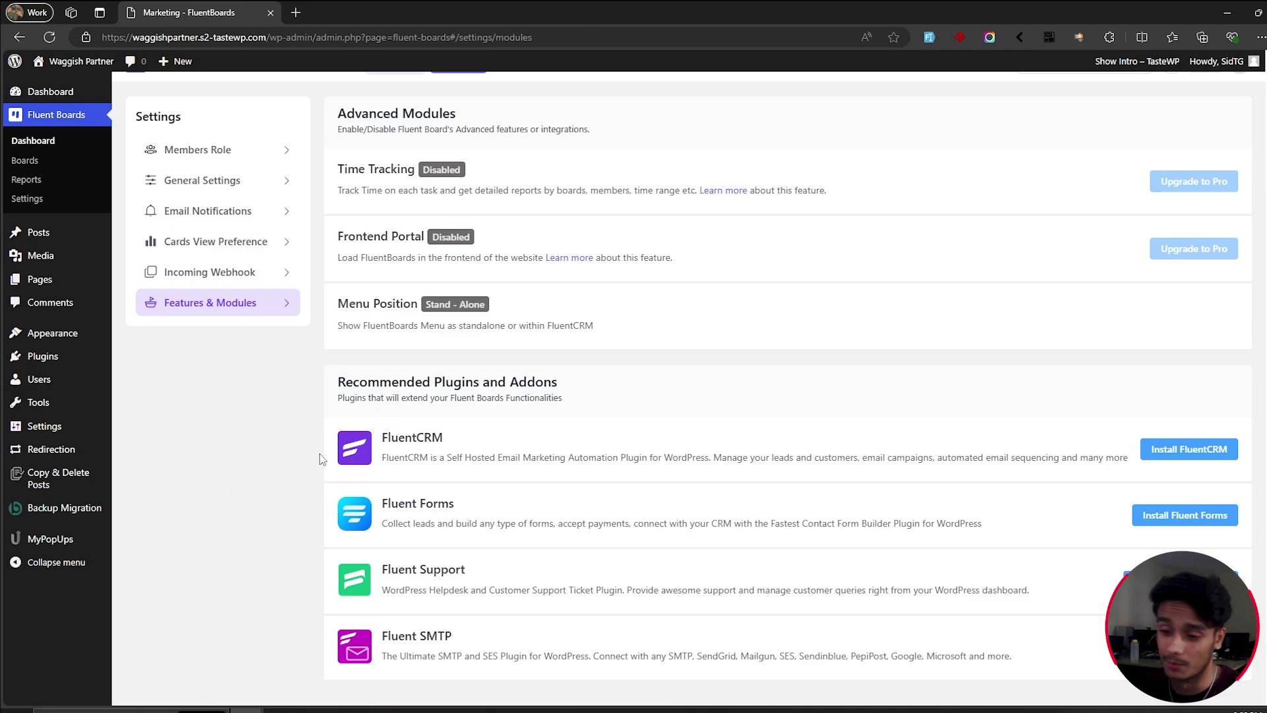
pyautogui.scroll(1, 309, 497)
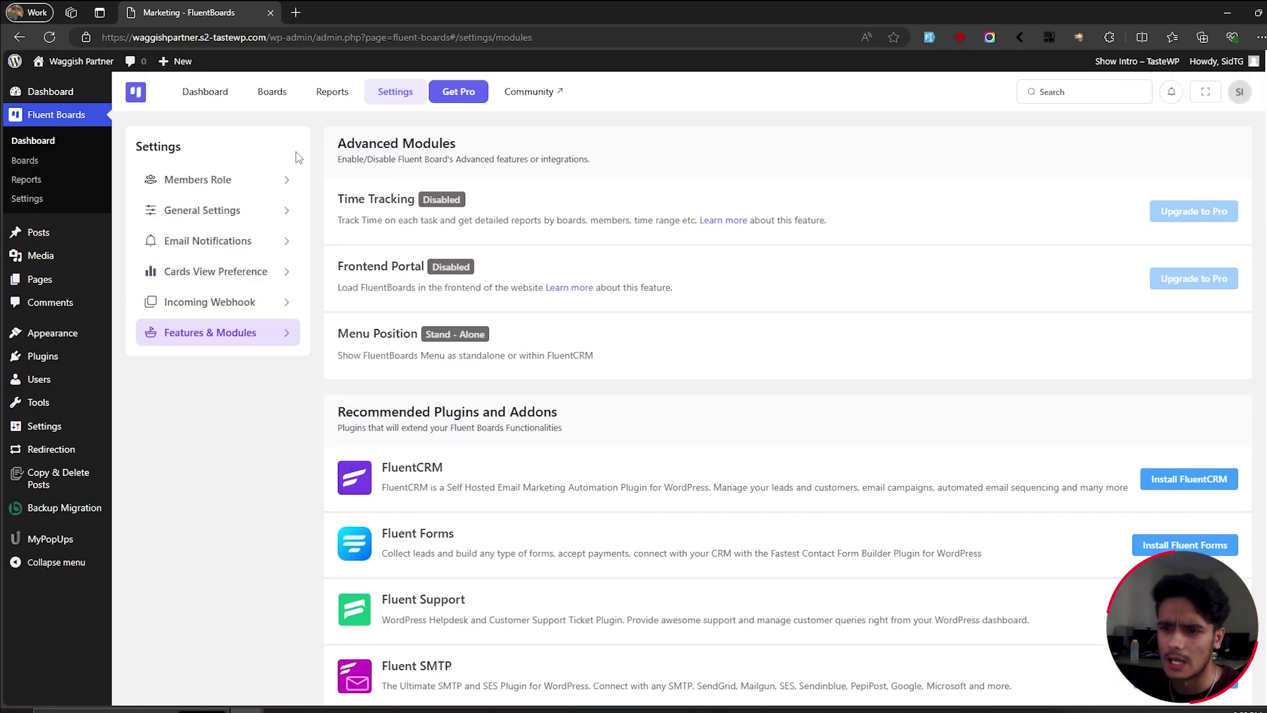
pyautogui.moveTo(337, 143); pyautogui.dragTo(458, 144)
pyautogui.click(429, 146)
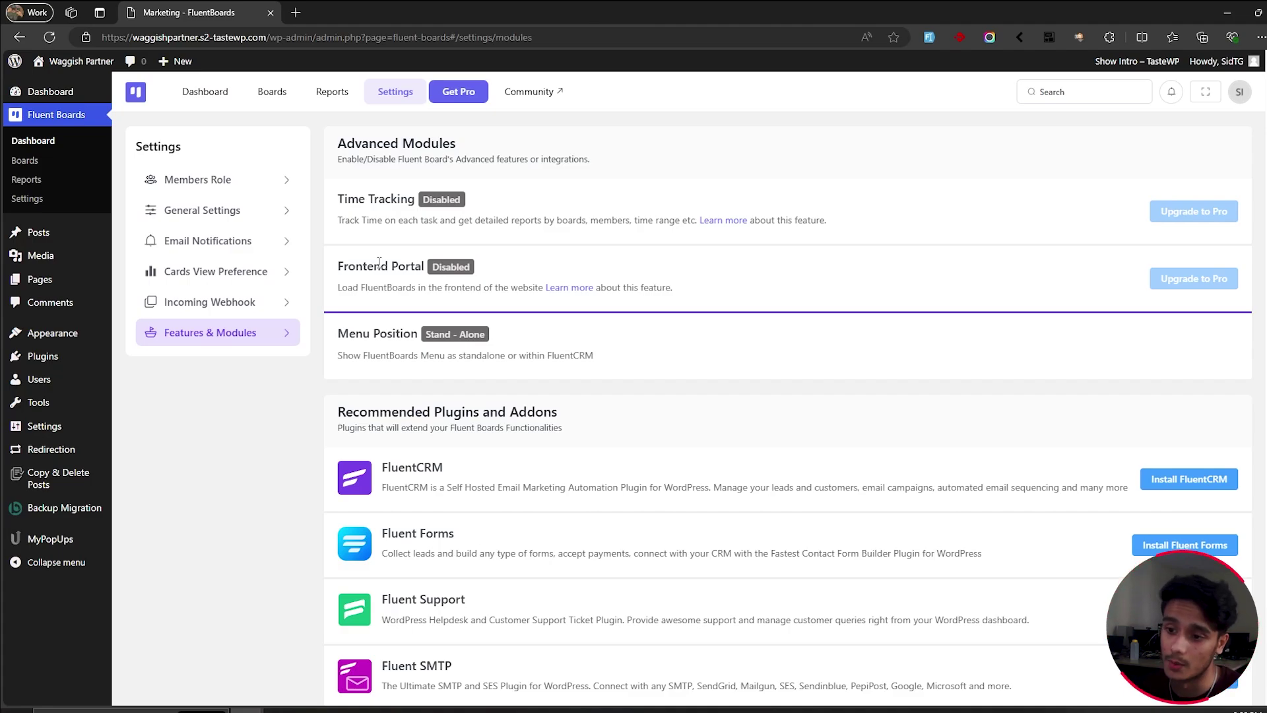
# Browse Reports and Boards, then the dashboard's overdue, upcoming and completed My Tasks lists
pyautogui.click(332, 92)
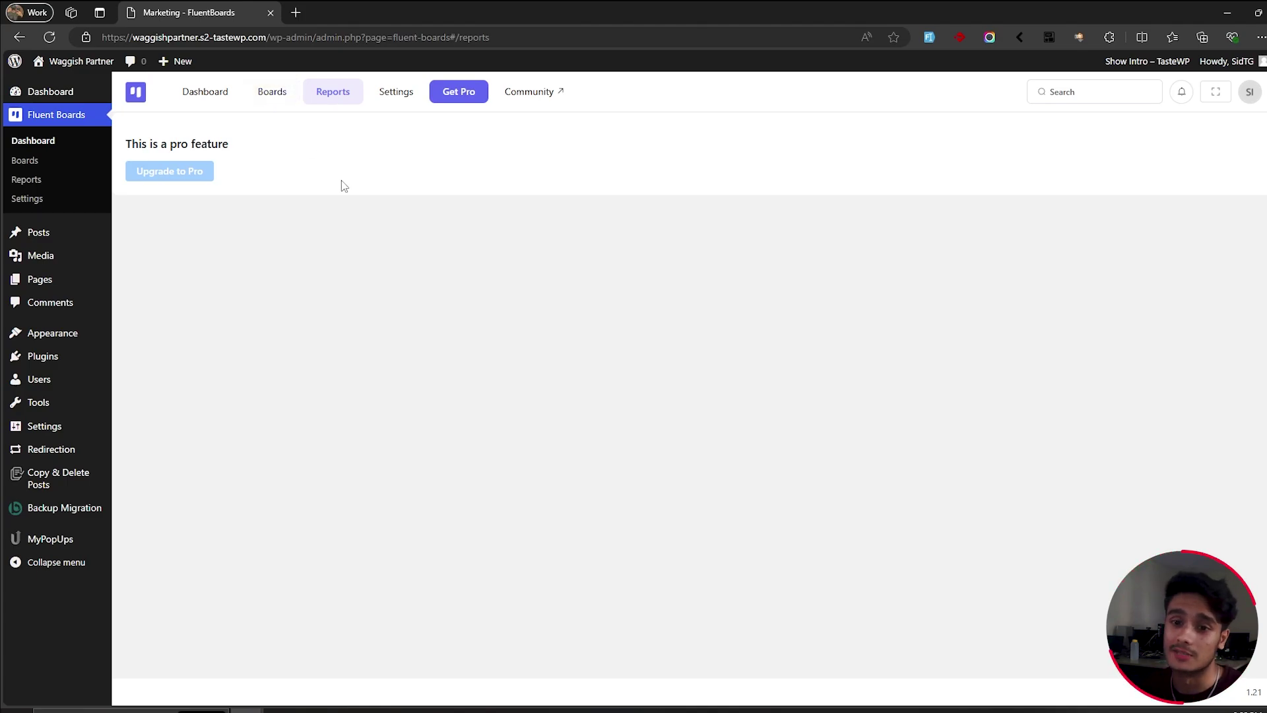
pyautogui.click(278, 95)
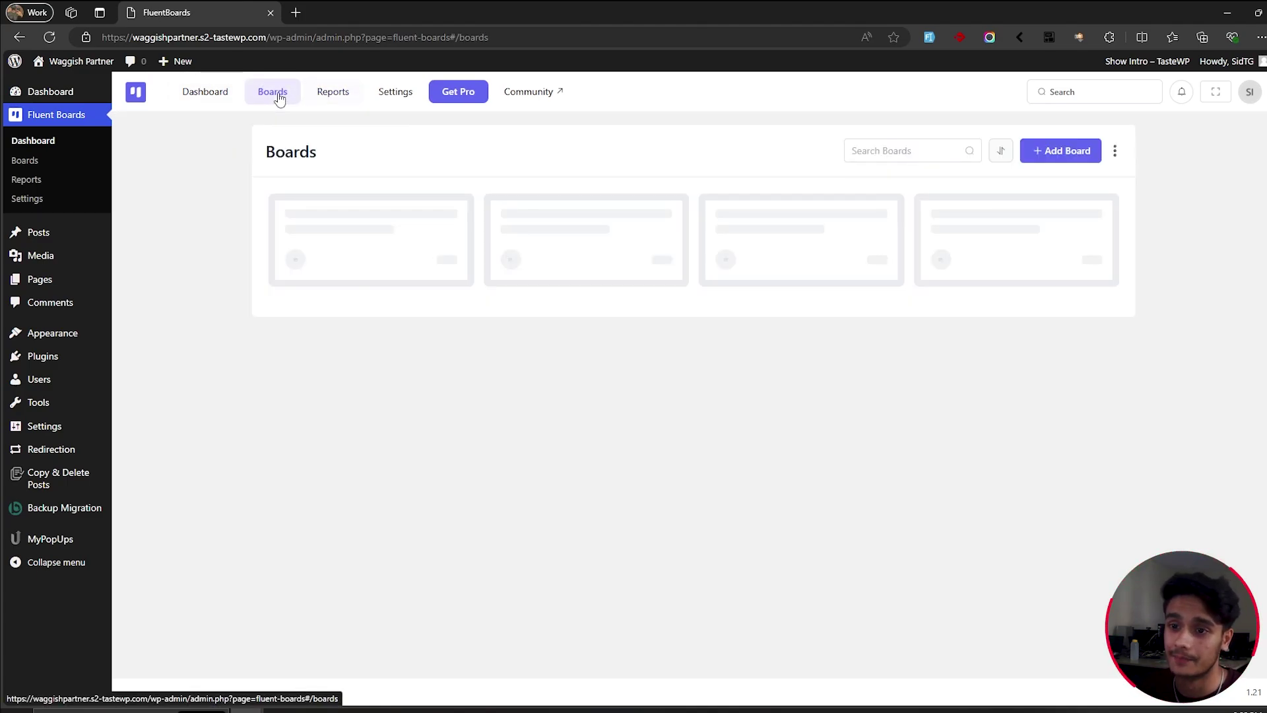
pyautogui.click(200, 92)
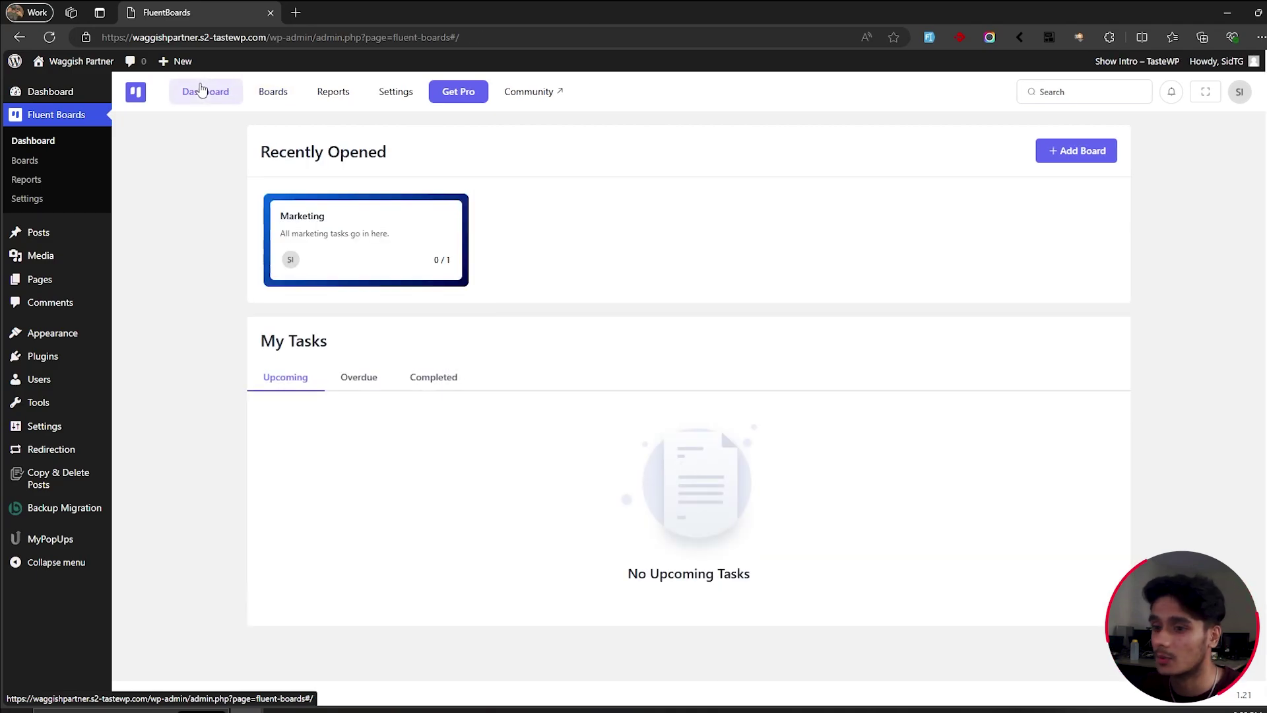
pyautogui.click(371, 384)
pyautogui.click(305, 381)
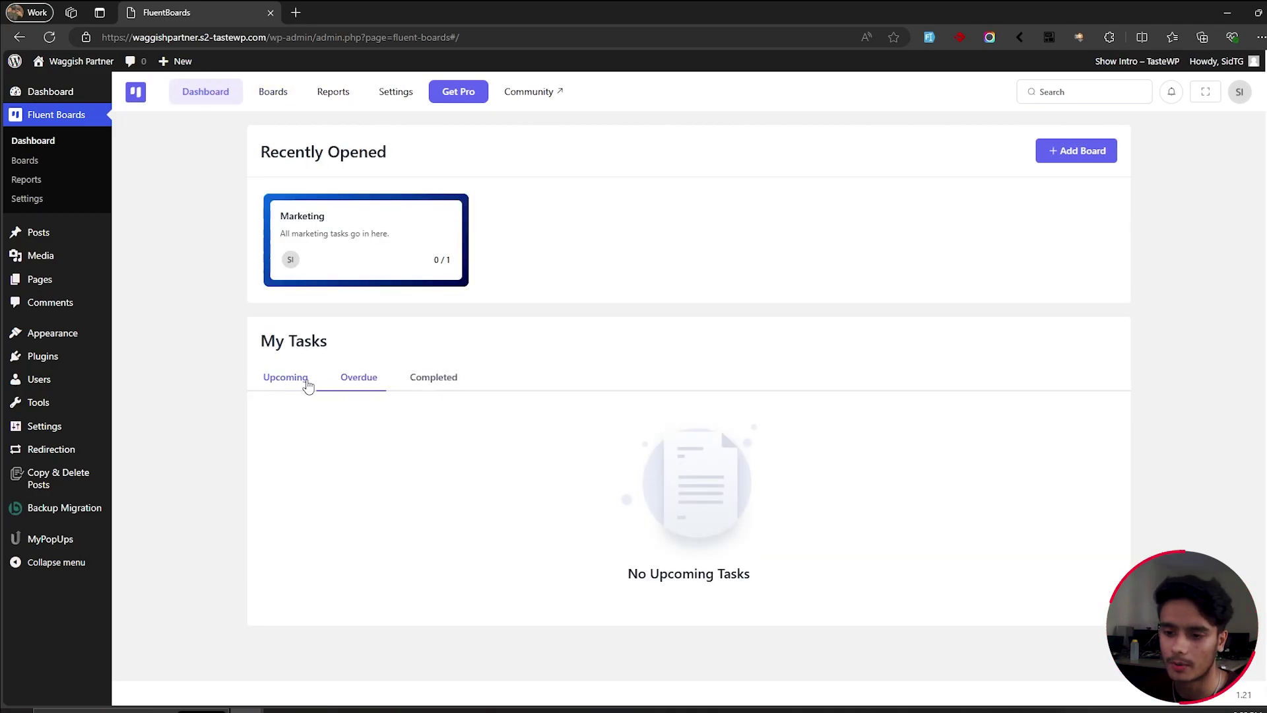
pyautogui.click(369, 383)
pyautogui.click(430, 381)
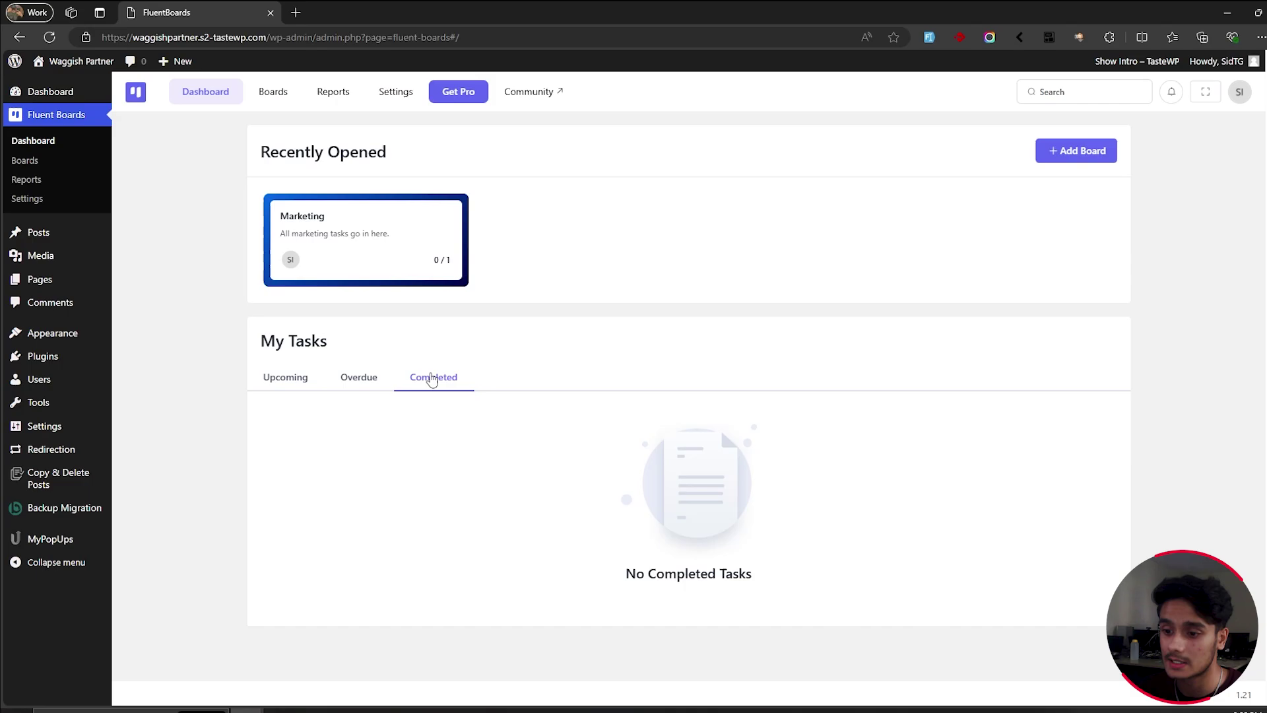
# Move the 1st Marketing Task from Review to Completed and confirm it among completed tasks
pyautogui.click(407, 248)
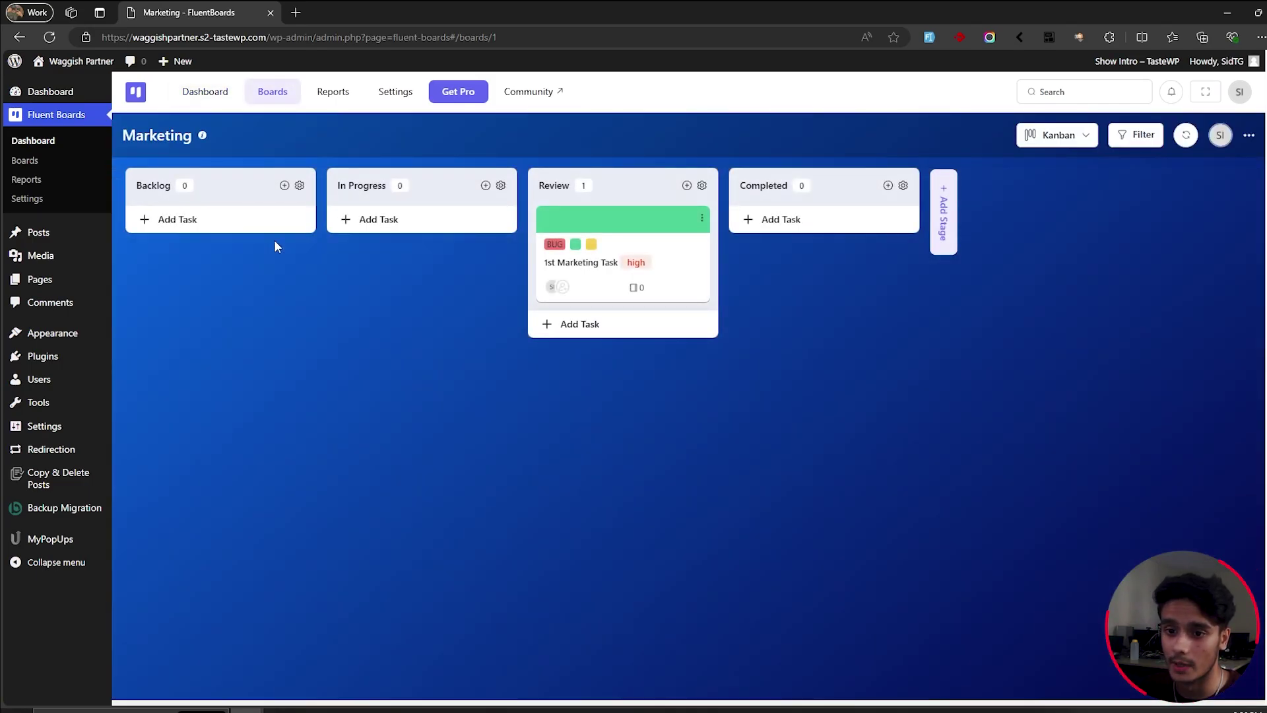
pyautogui.moveTo(673, 269); pyautogui.dragTo(856, 244)
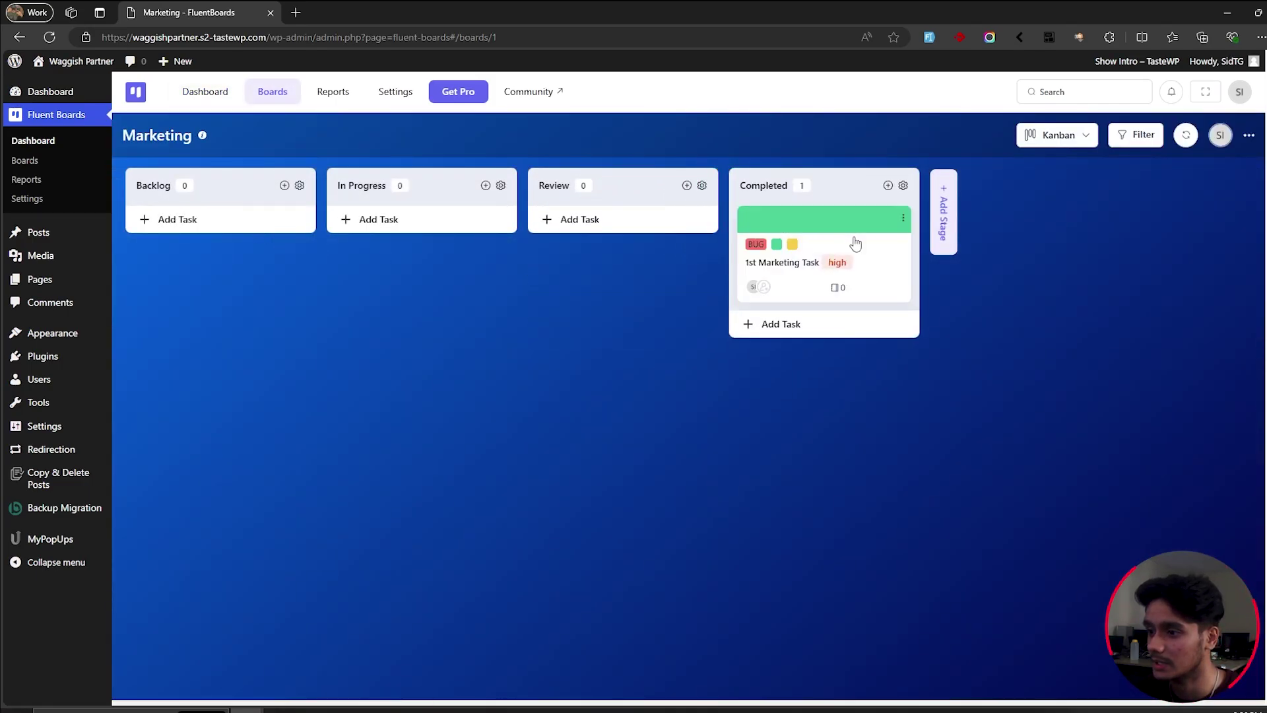
pyautogui.click(204, 94)
pyautogui.click(438, 375)
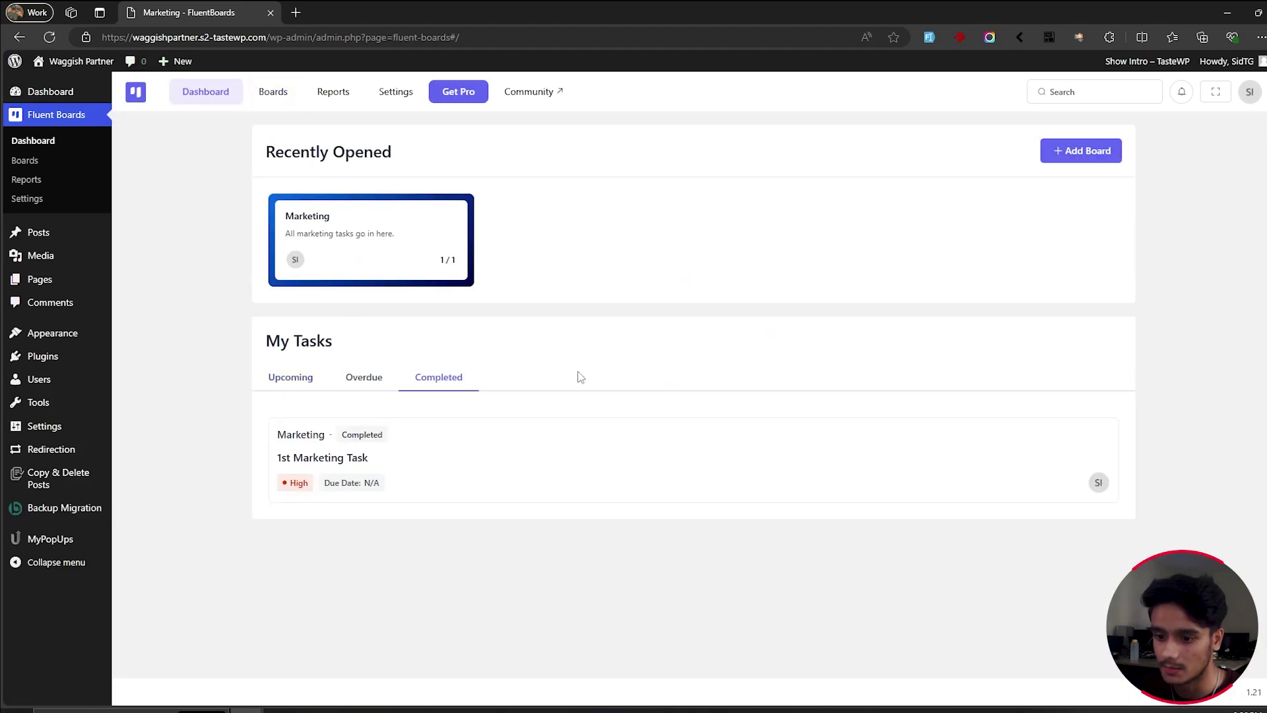
pyautogui.click(486, 449)
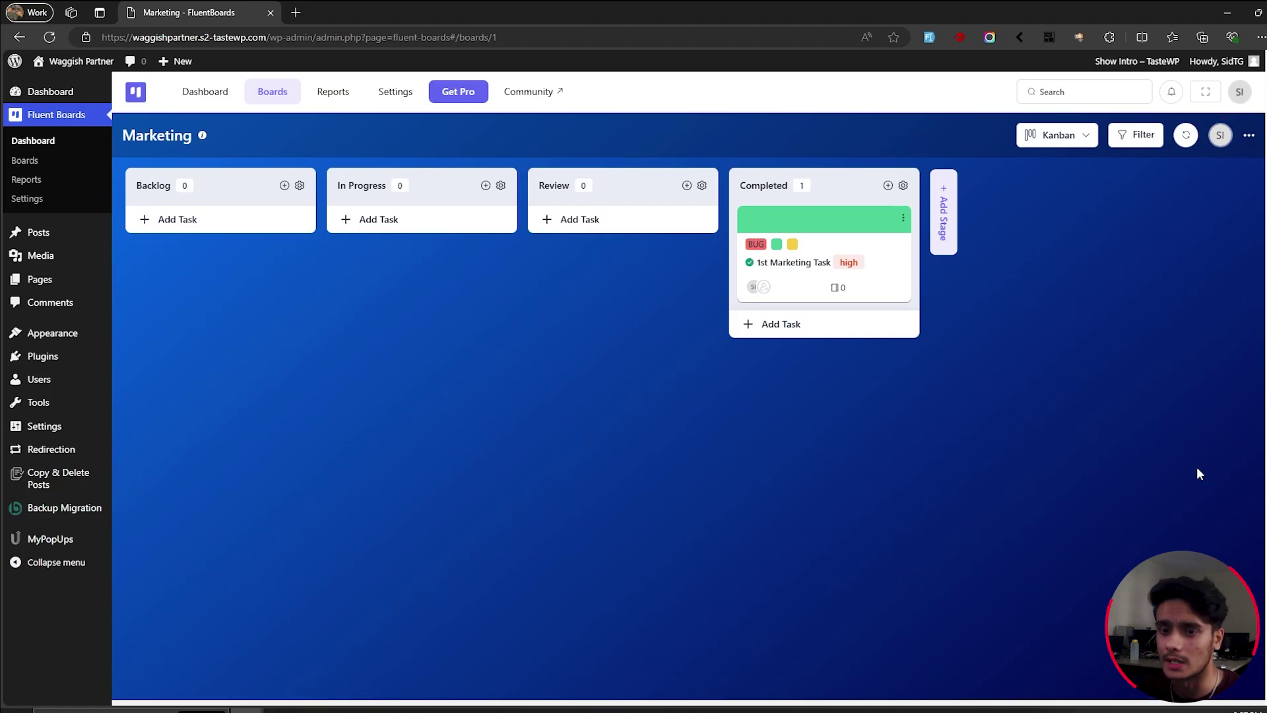
pyautogui.click(1249, 135)
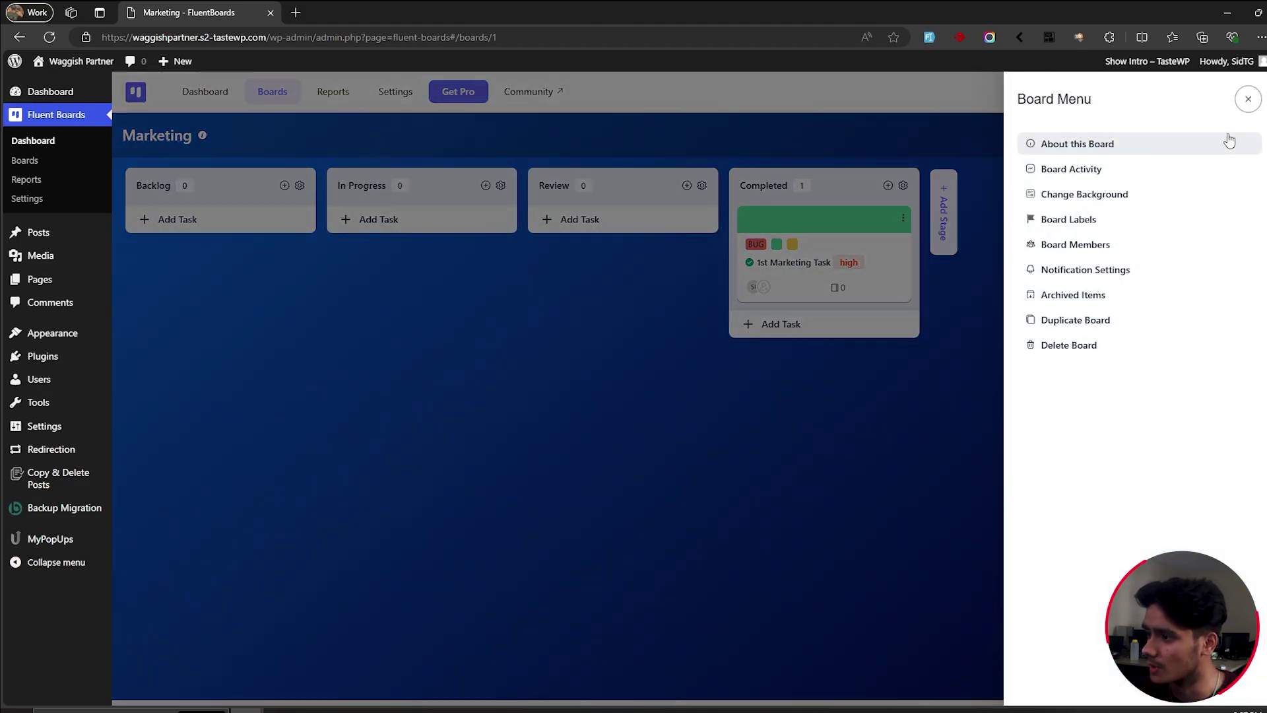
pyautogui.click(1113, 145)
pyautogui.click(996, 165)
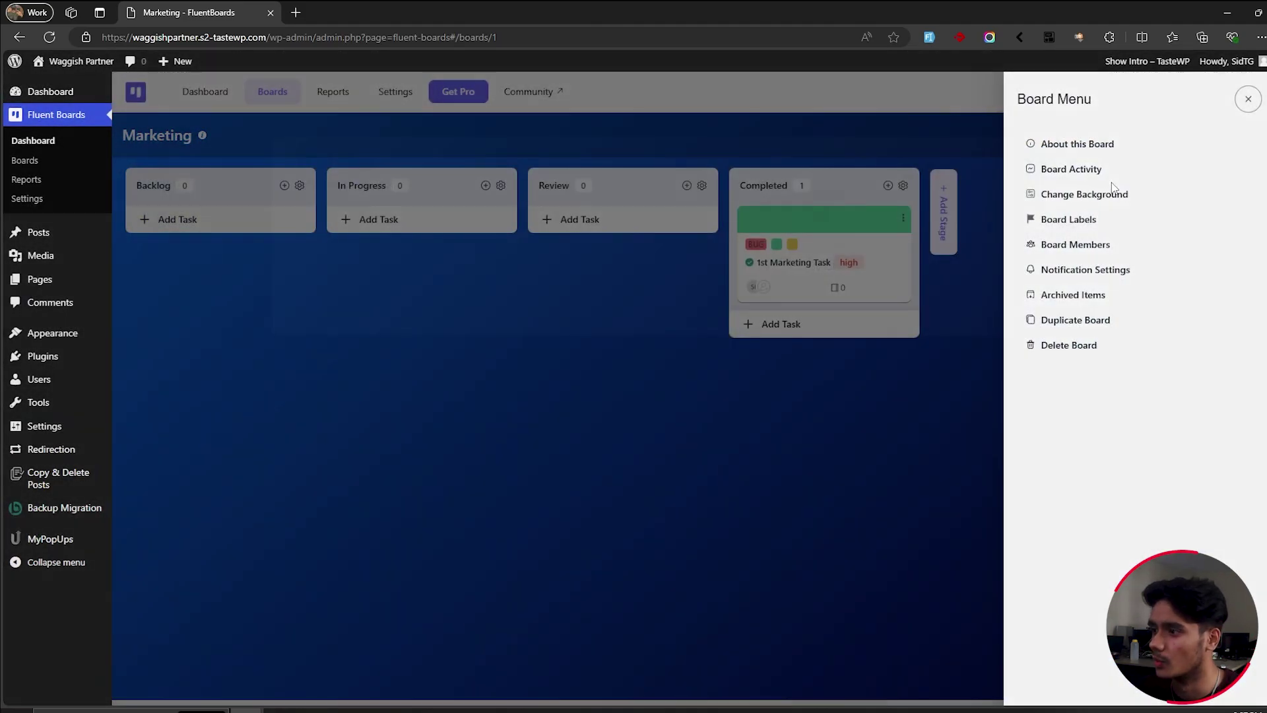
pyautogui.click(1094, 173)
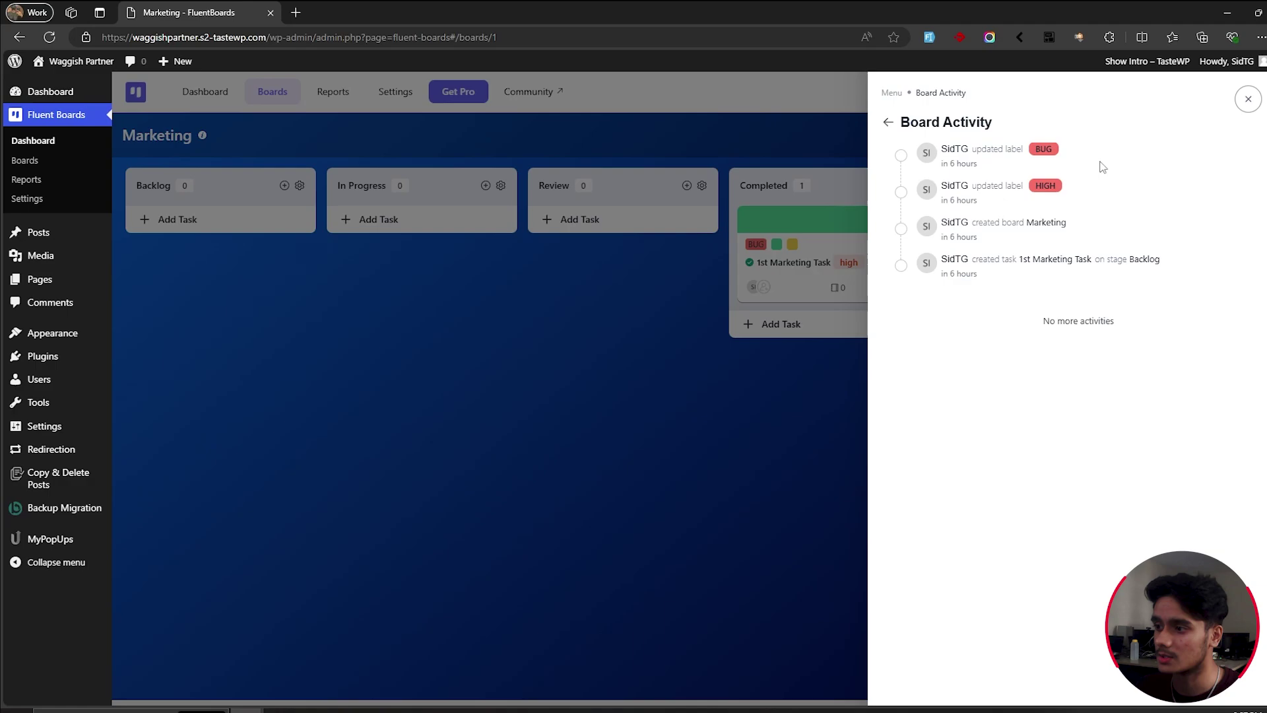
pyautogui.click(888, 126)
pyautogui.click(1120, 226)
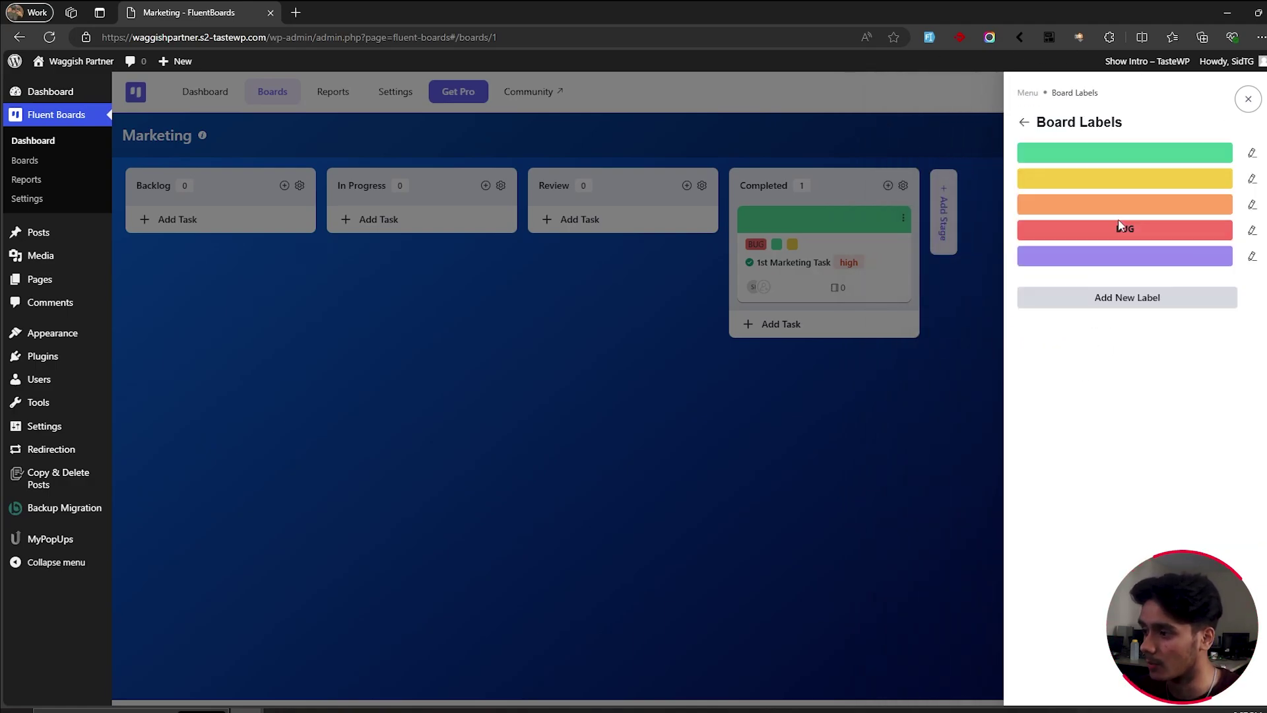
pyautogui.click(1025, 124)
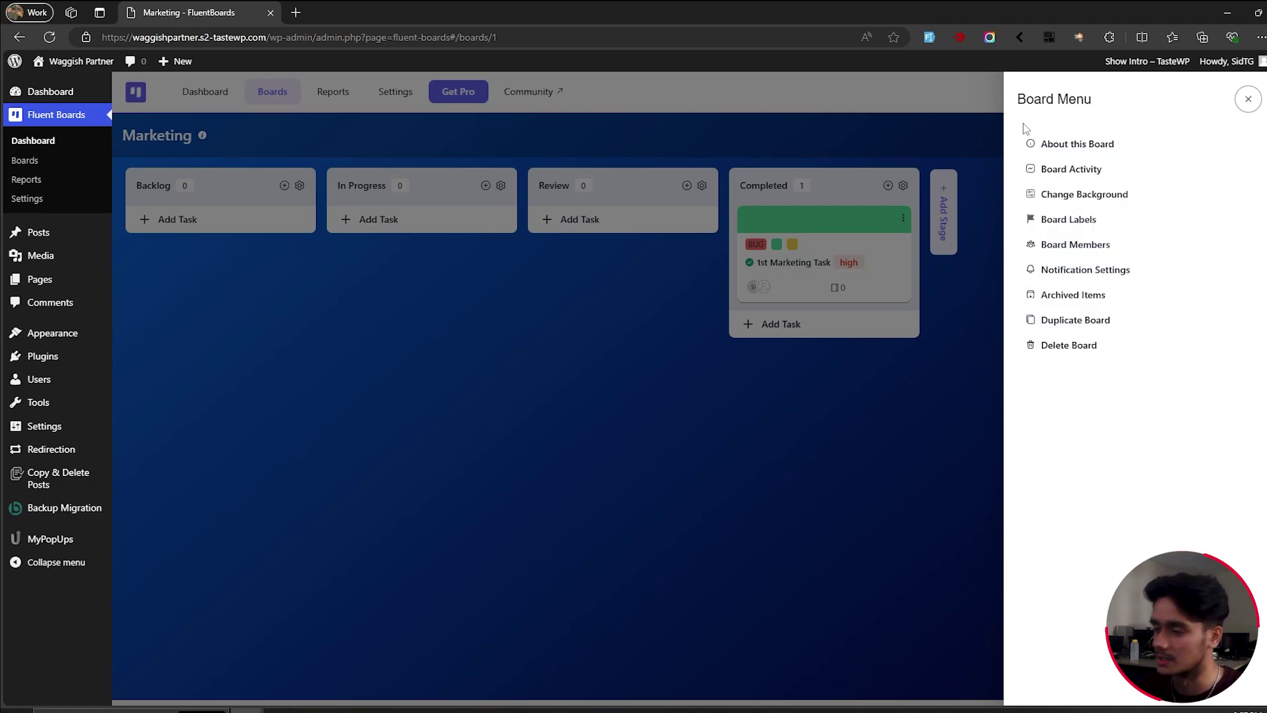
pyautogui.click(1063, 245)
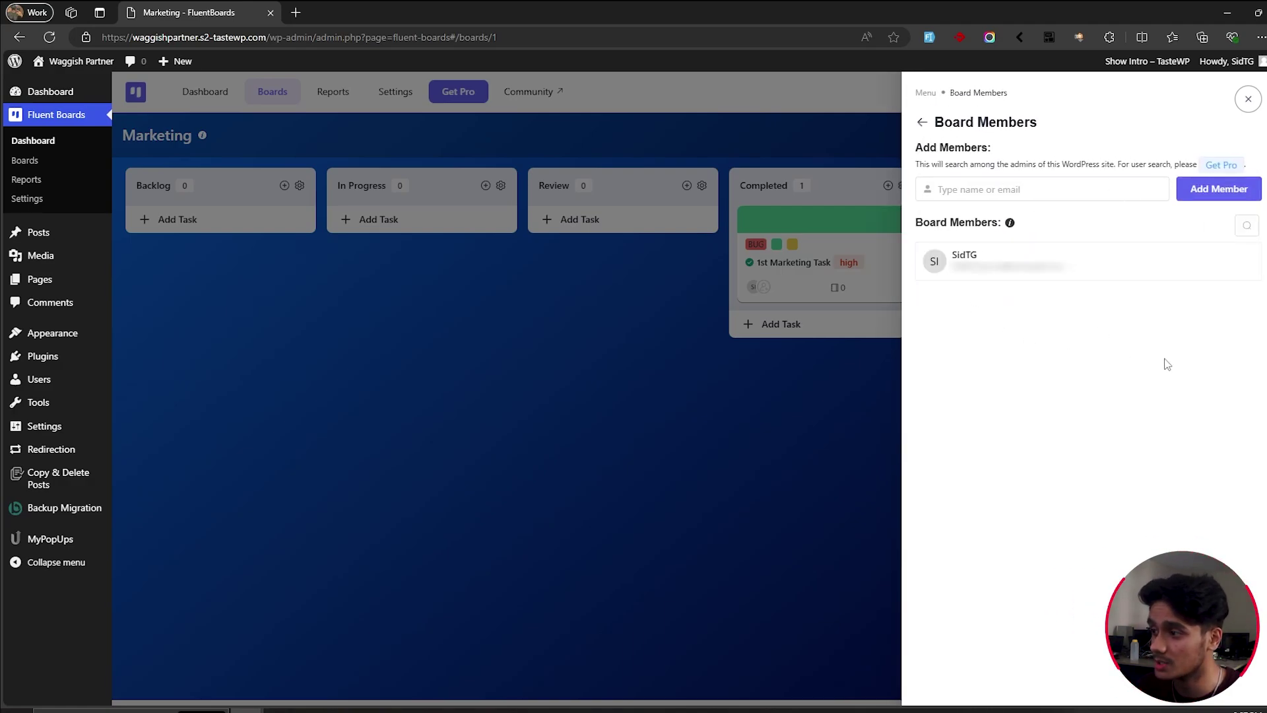
pyautogui.click(922, 124)
pyautogui.click(1092, 269)
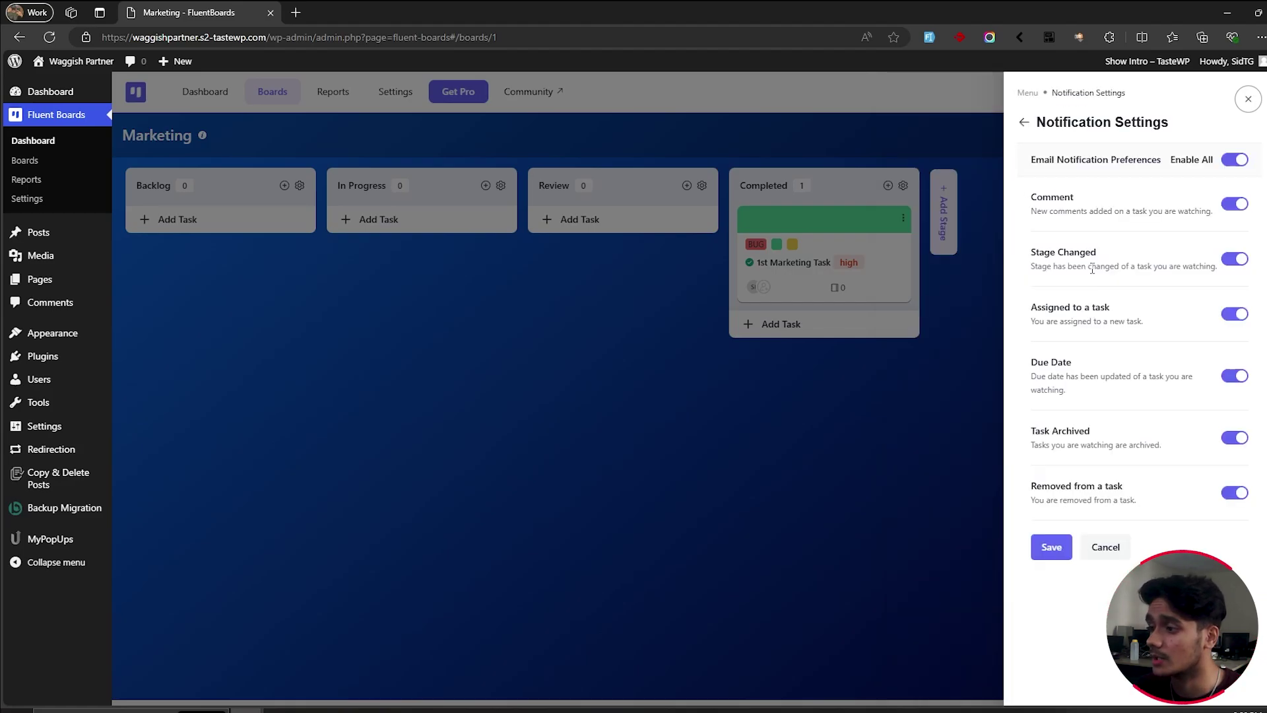
pyautogui.click(1022, 125)
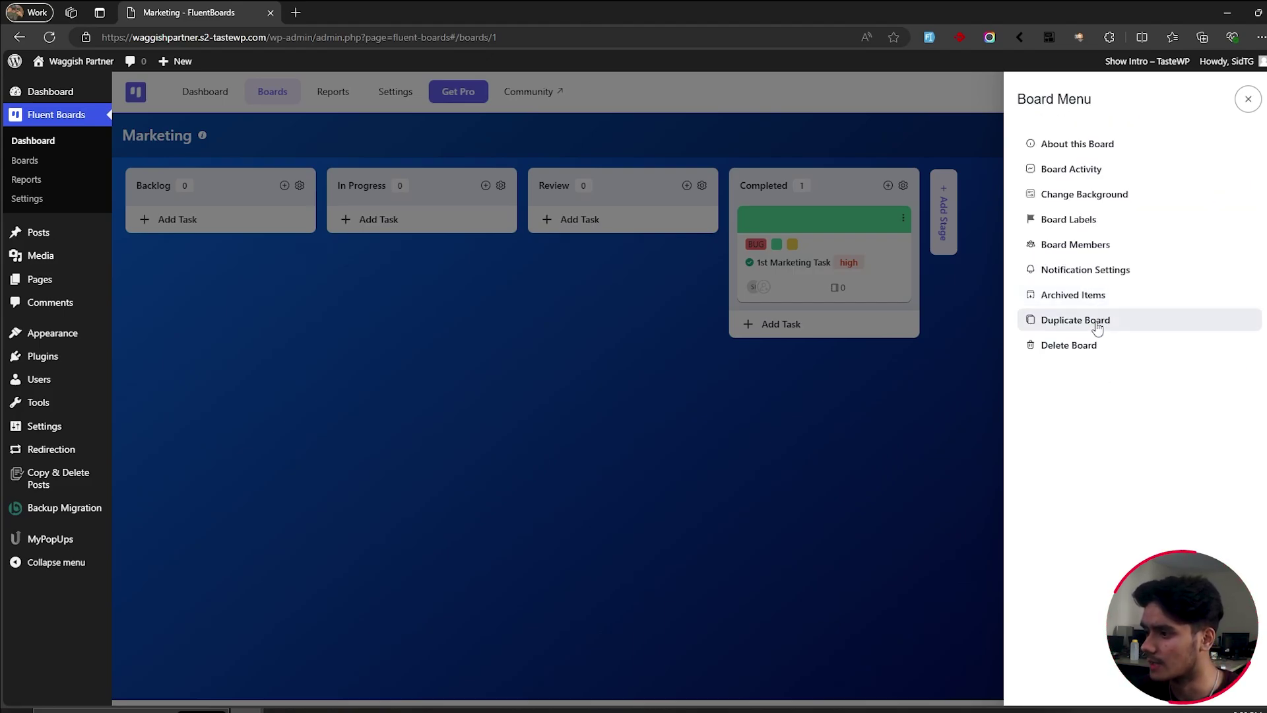
pyautogui.click(1097, 326)
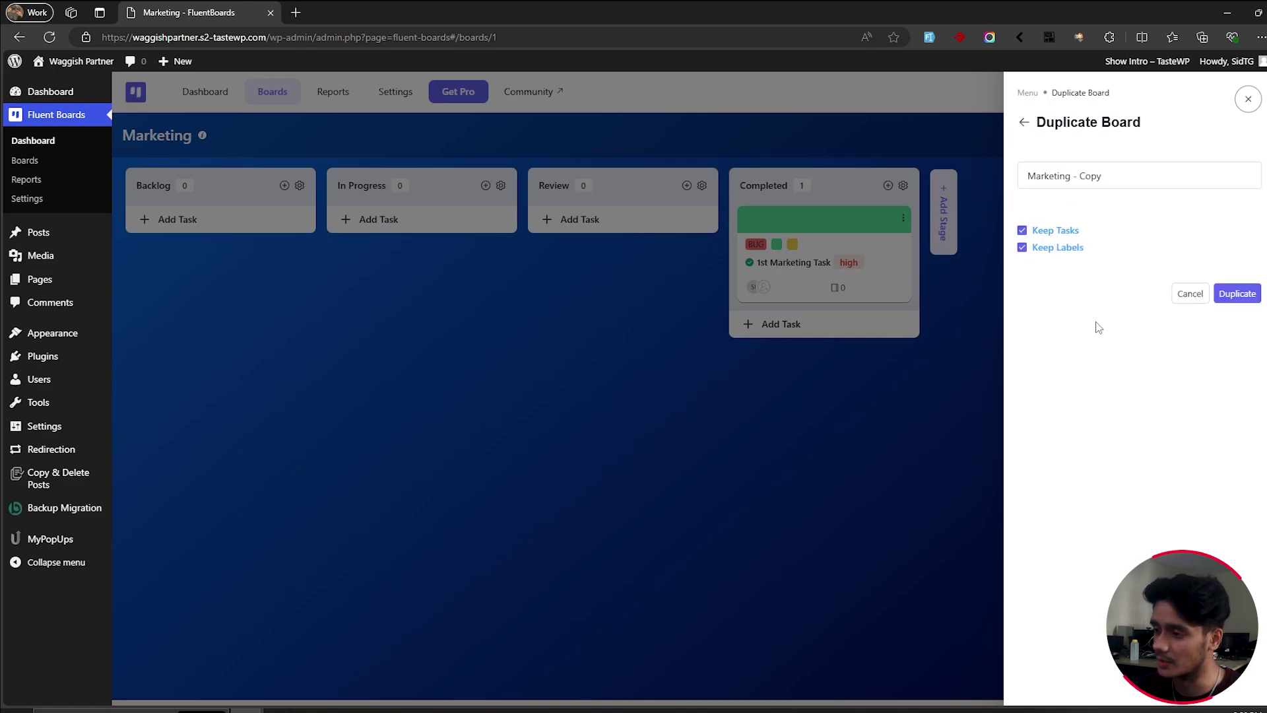
pyautogui.click(1022, 248)
pyautogui.click(1022, 230)
pyautogui.click(1023, 230)
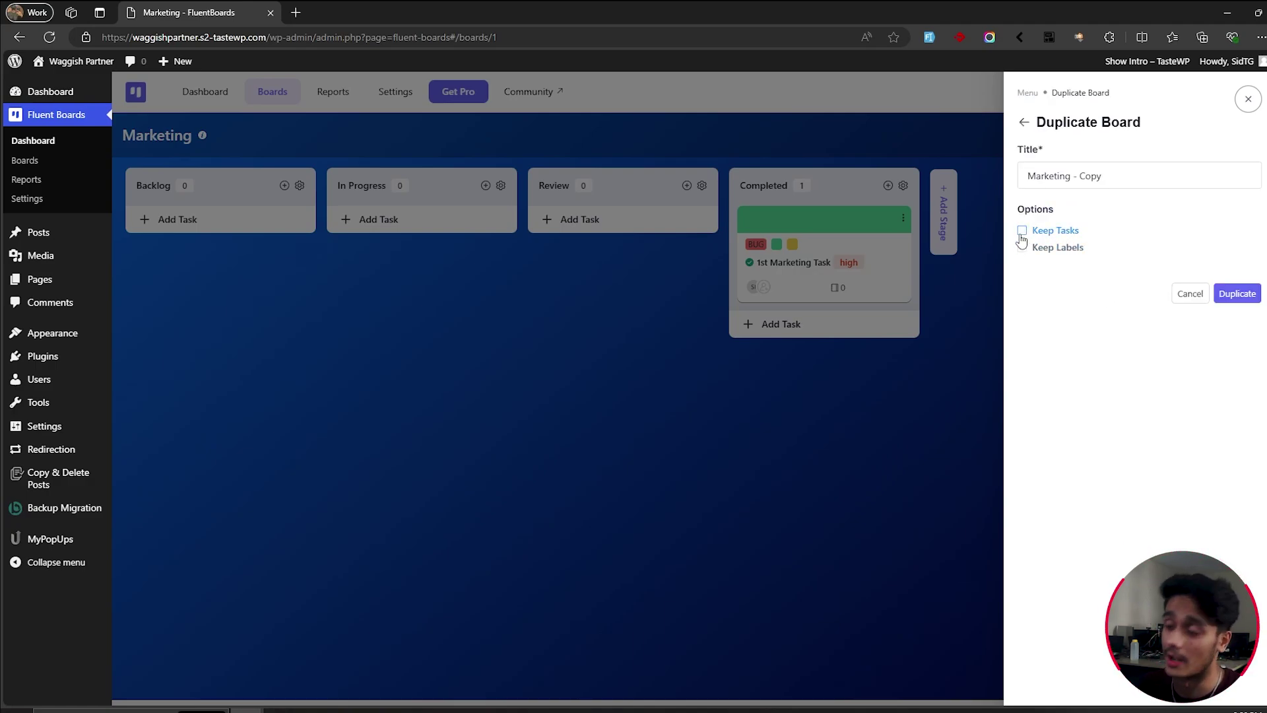
pyautogui.click(1189, 294)
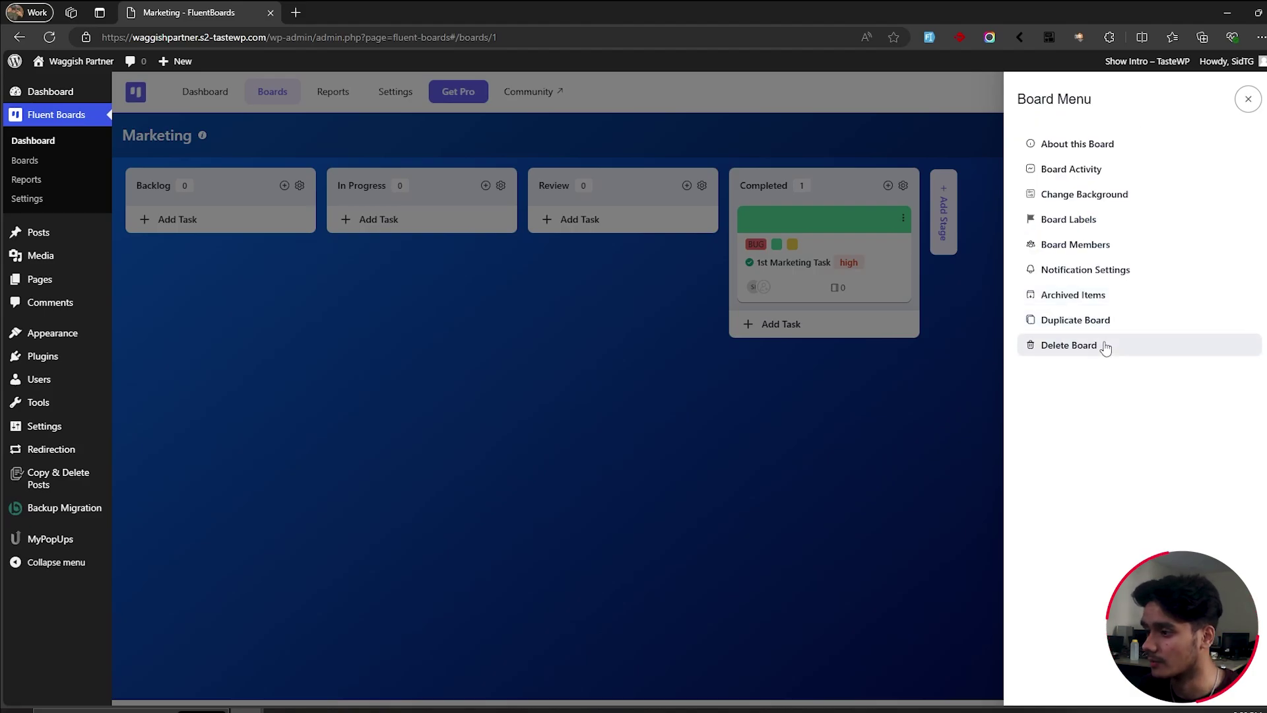
pyautogui.click(1248, 99)
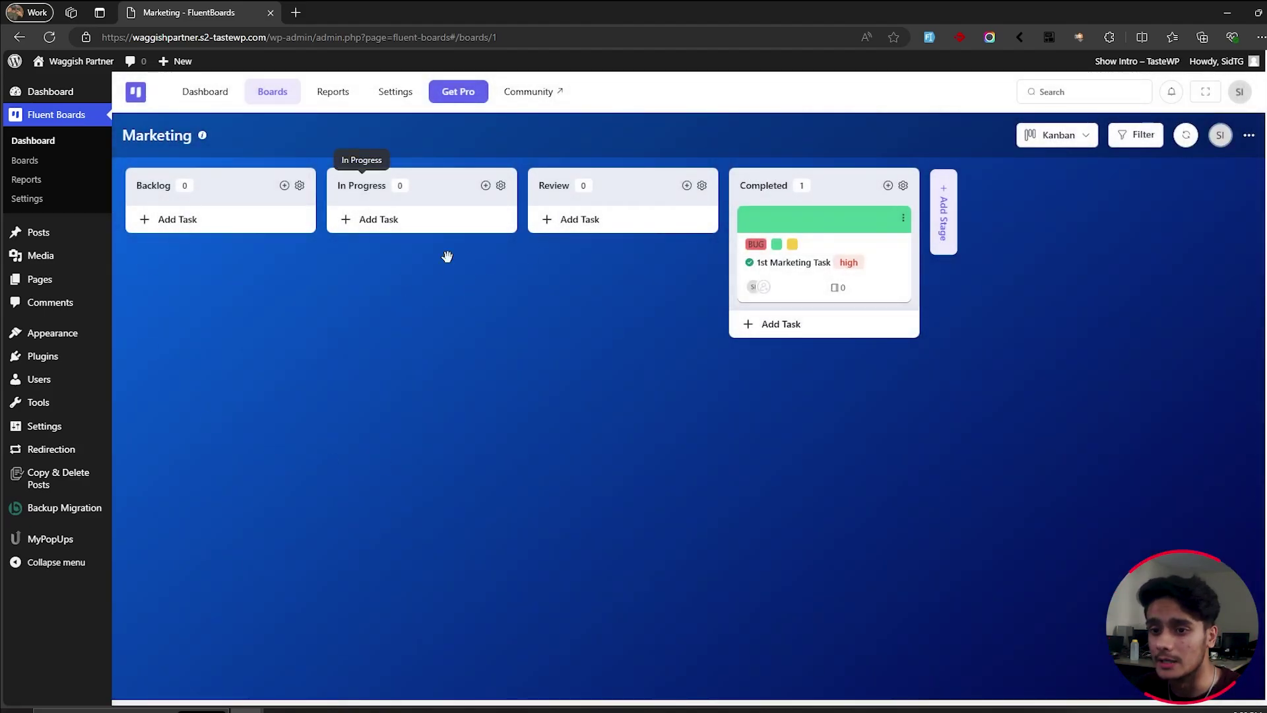
# Try the Backlog stage's close, reorder and move-tasks options, then give it a green background
pyautogui.click(299, 185)
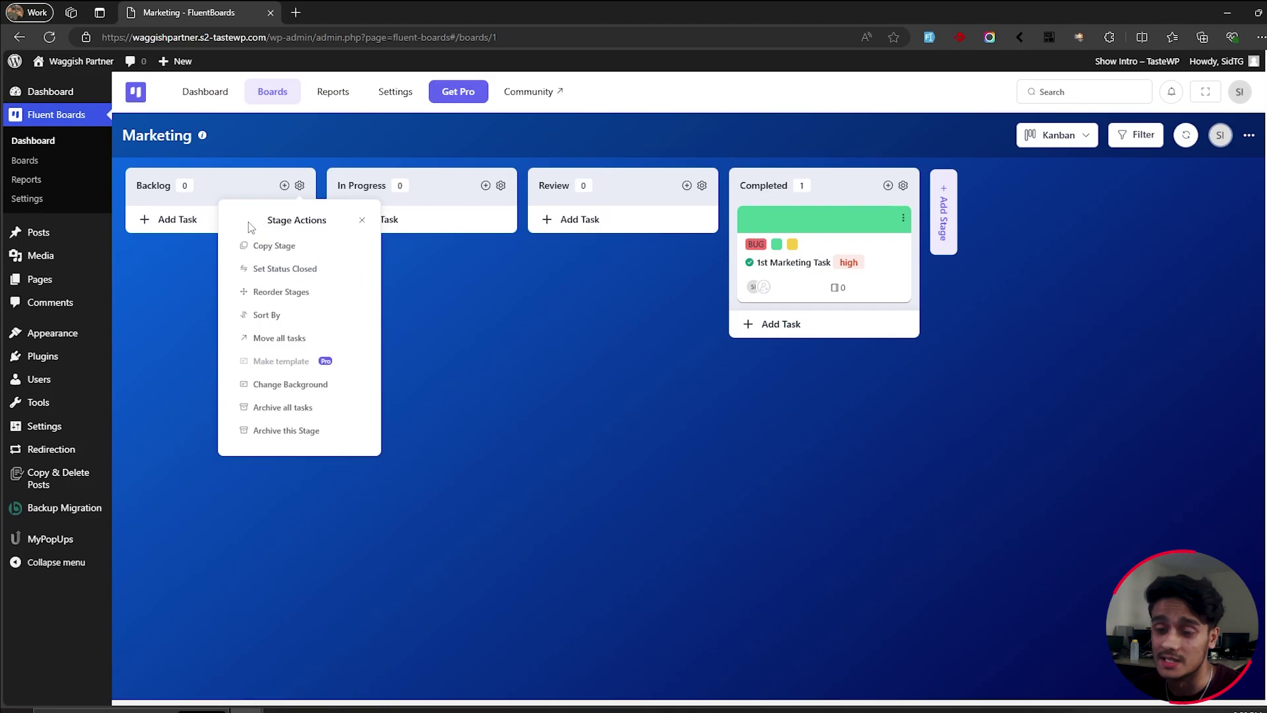
pyautogui.click(298, 268)
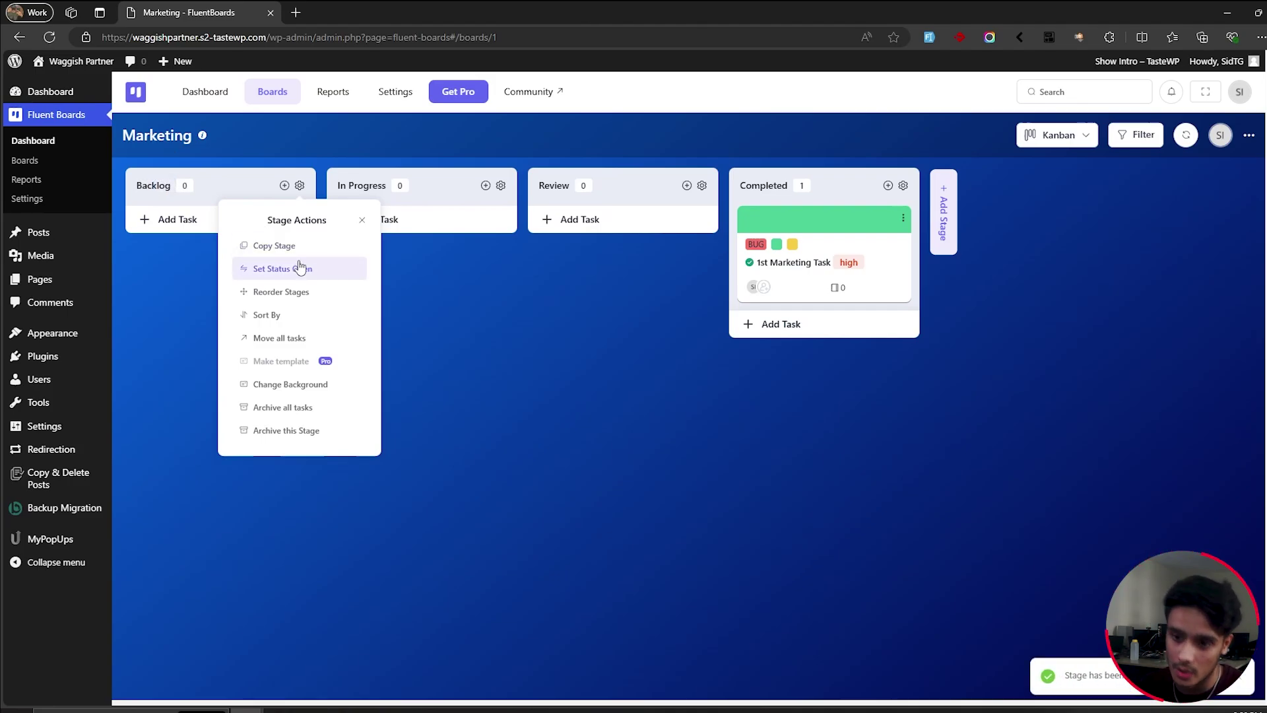
pyautogui.click(301, 267)
pyautogui.click(307, 293)
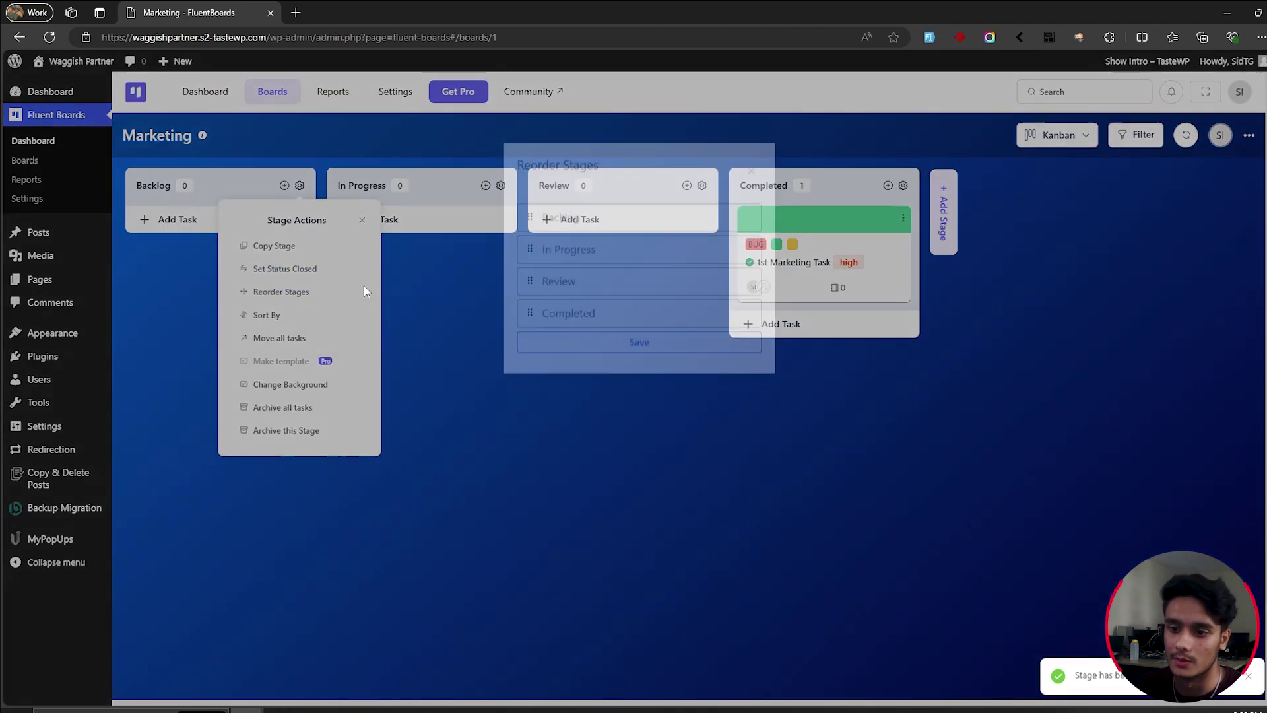
pyautogui.moveTo(528, 223)
pyautogui.mouseDown()
pyautogui.moveTo(537, 330)
pyautogui.moveTo(521, 204)
pyautogui.moveTo(521, 218)
pyautogui.mouseUp()
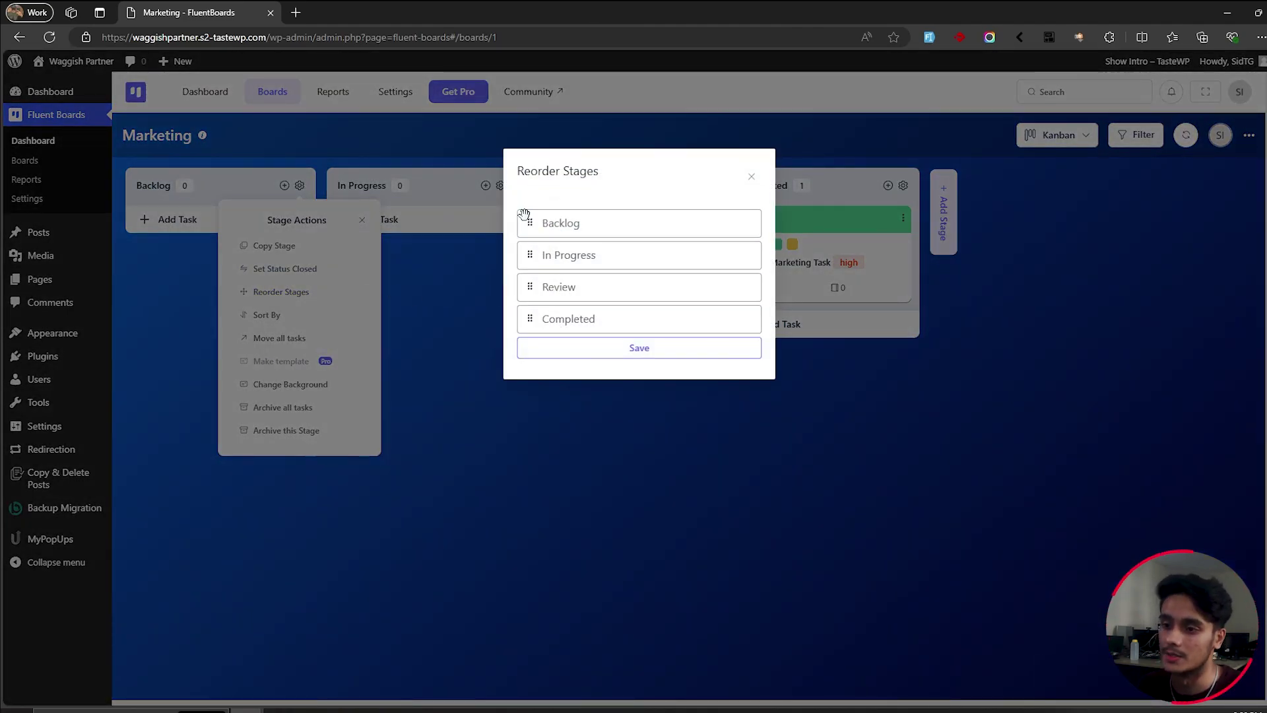
pyautogui.click(752, 177)
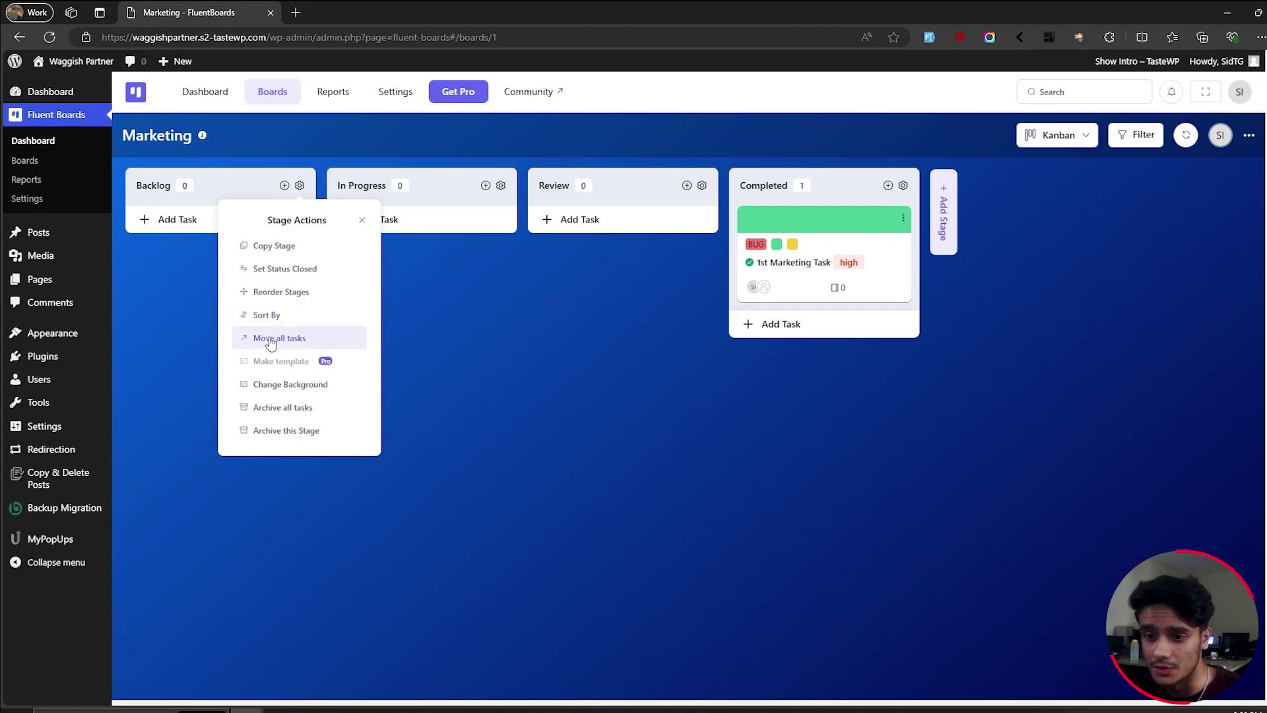
pyautogui.click(271, 339)
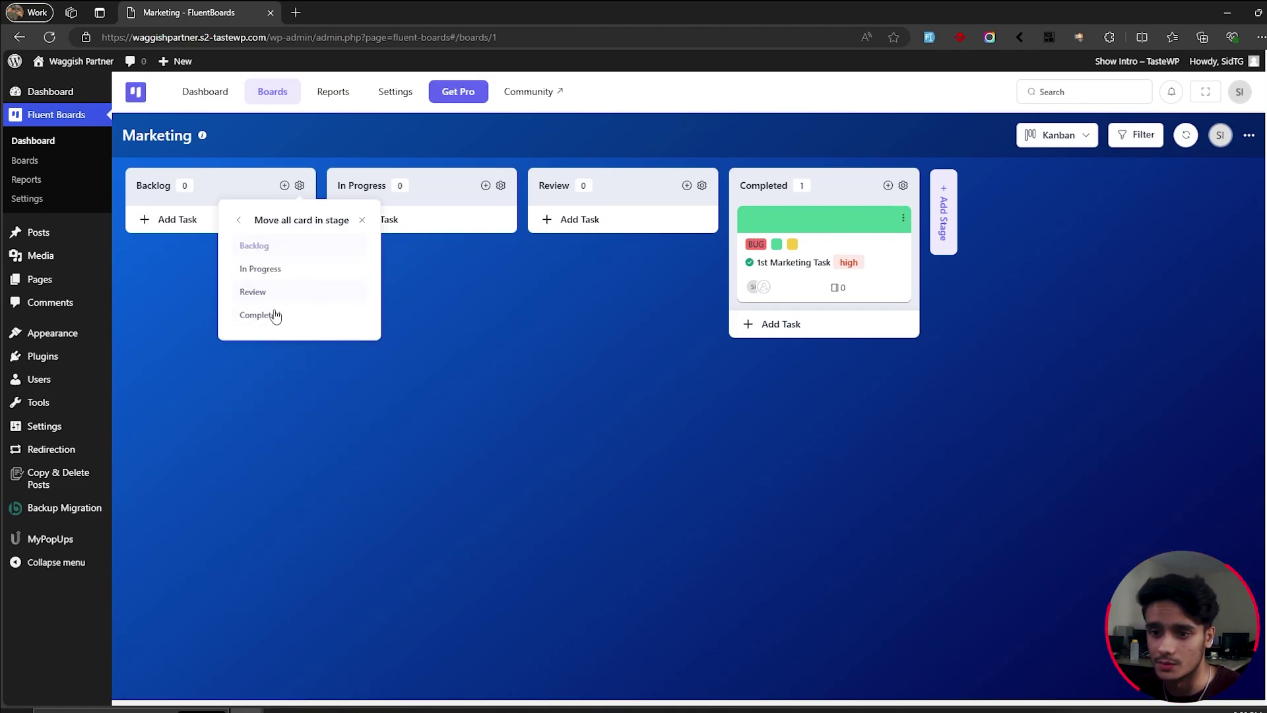
pyautogui.click(240, 223)
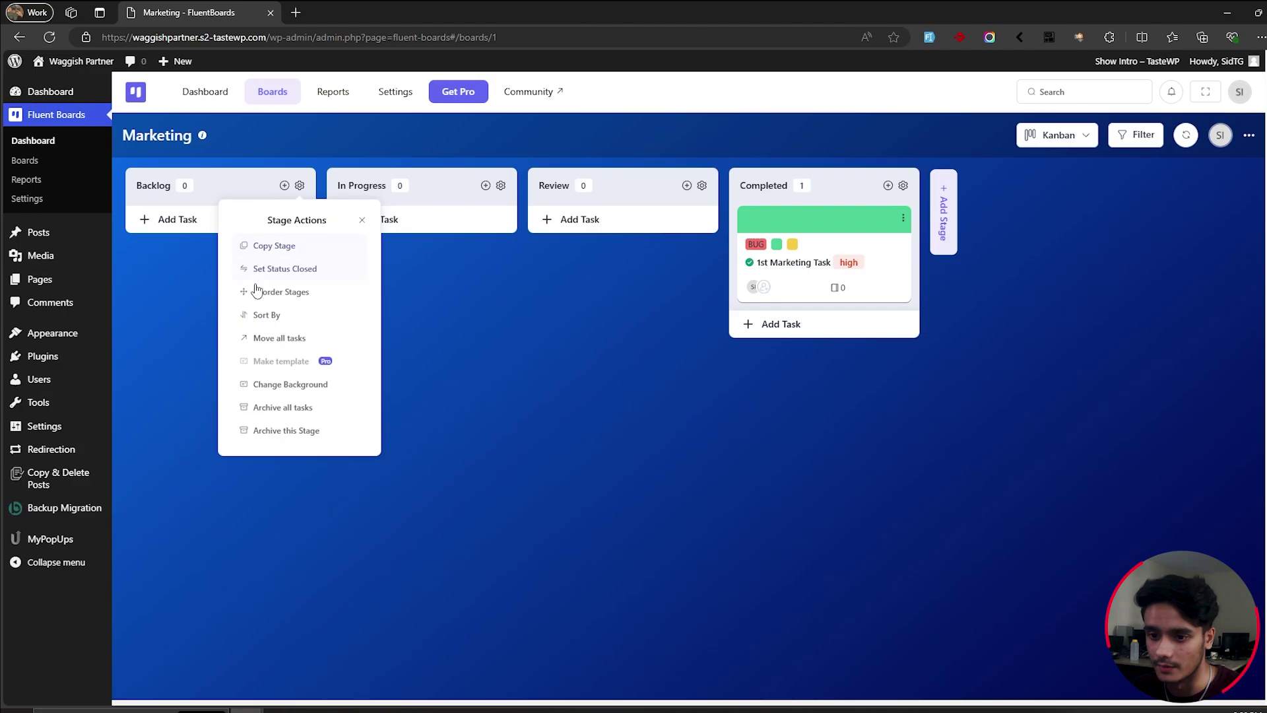
pyautogui.click(295, 383)
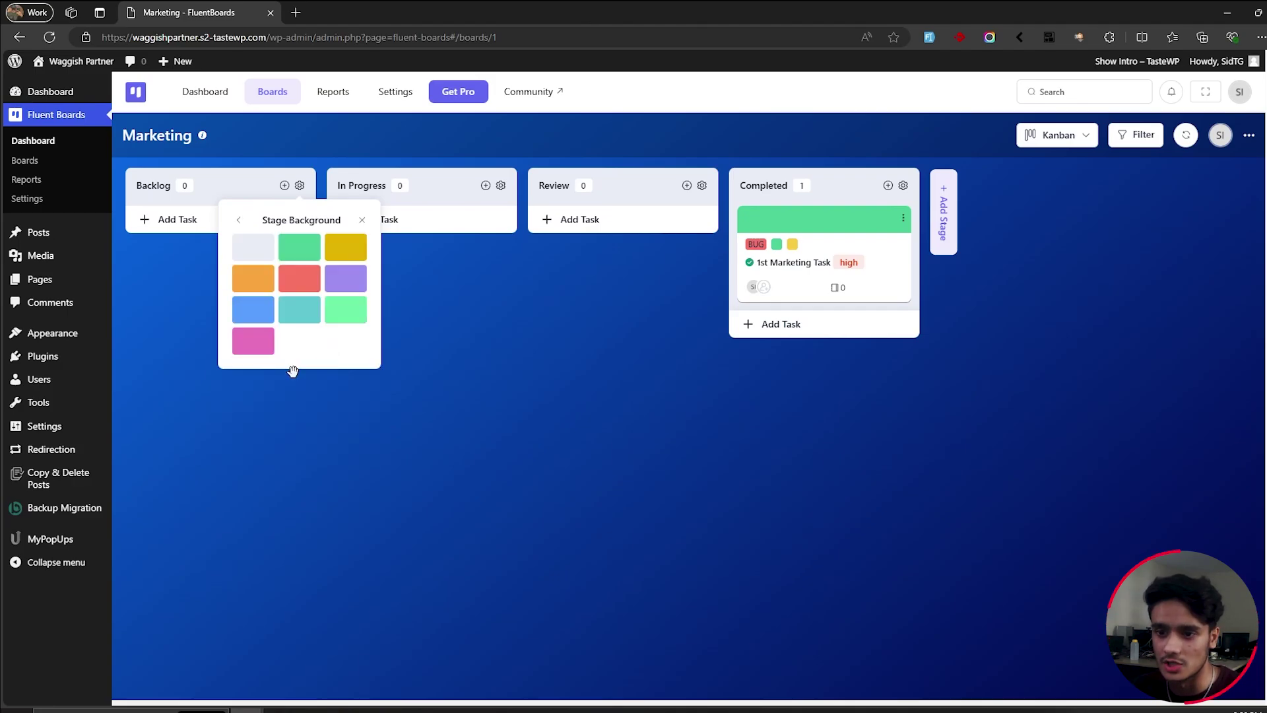
pyautogui.click(303, 248)
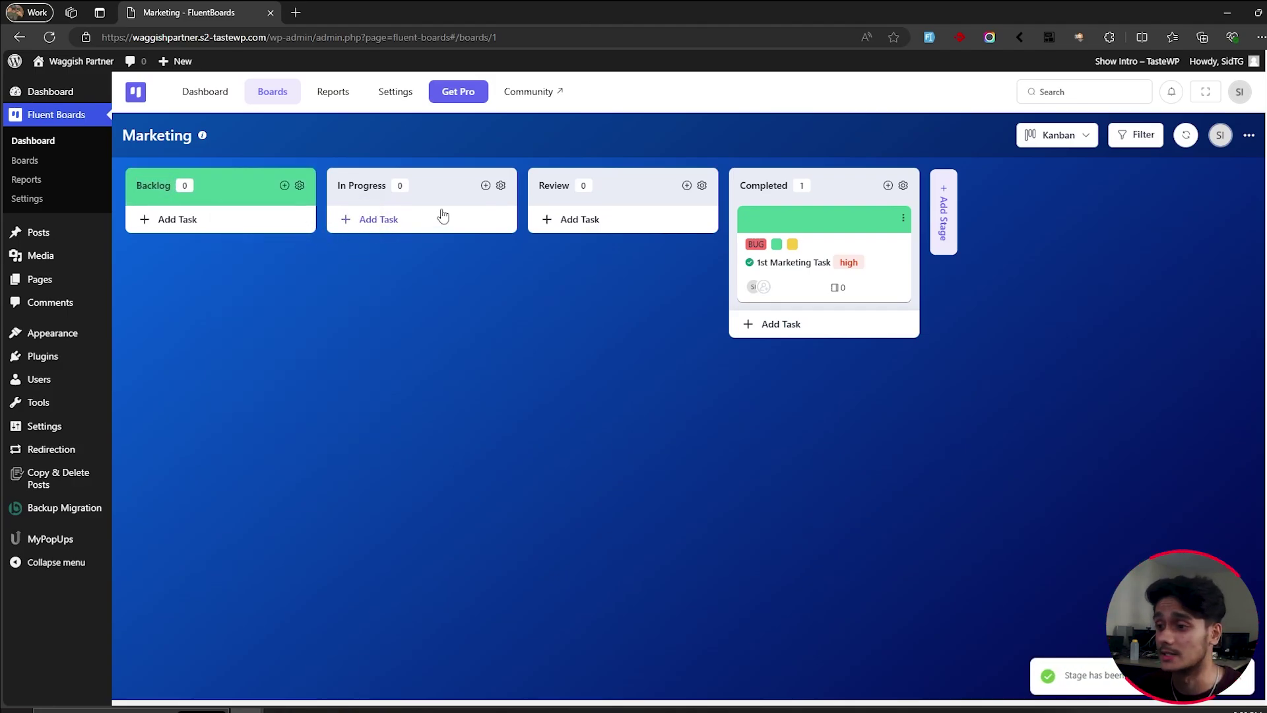
# Archive the Backlog stage, restore it from Archived Items, and drag it back to first position
pyautogui.click(300, 190)
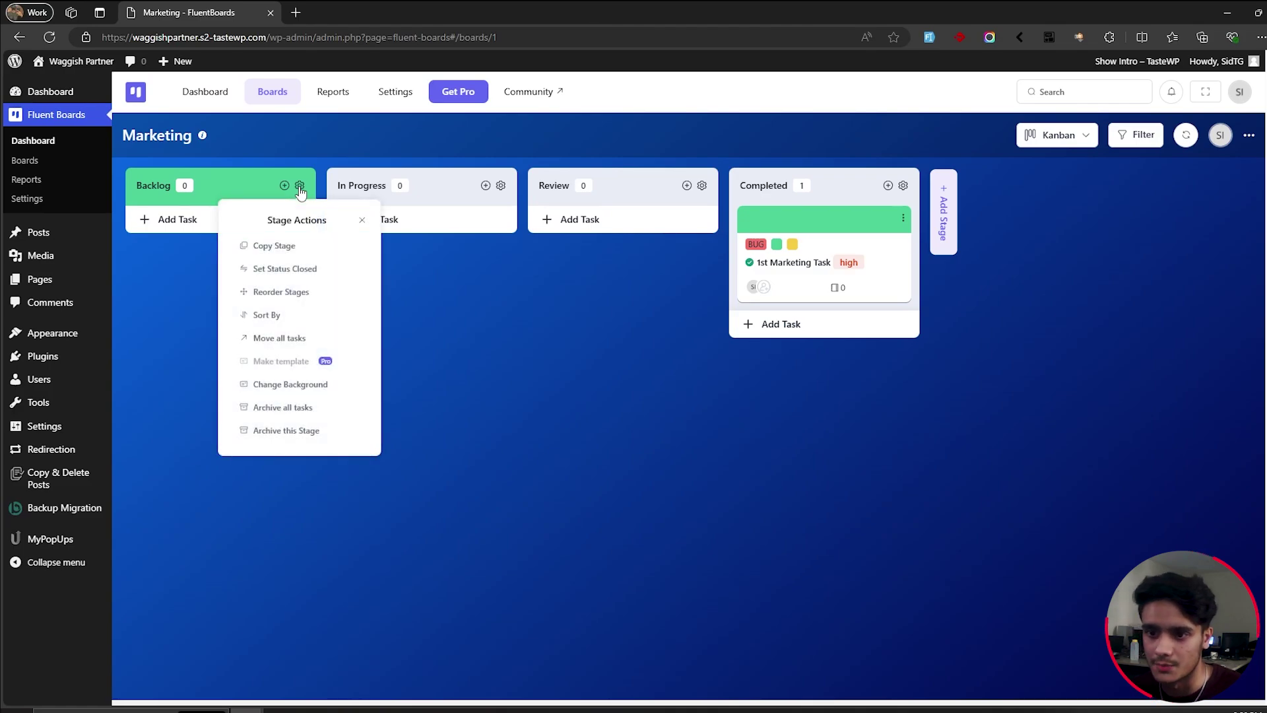
pyautogui.click(243, 436)
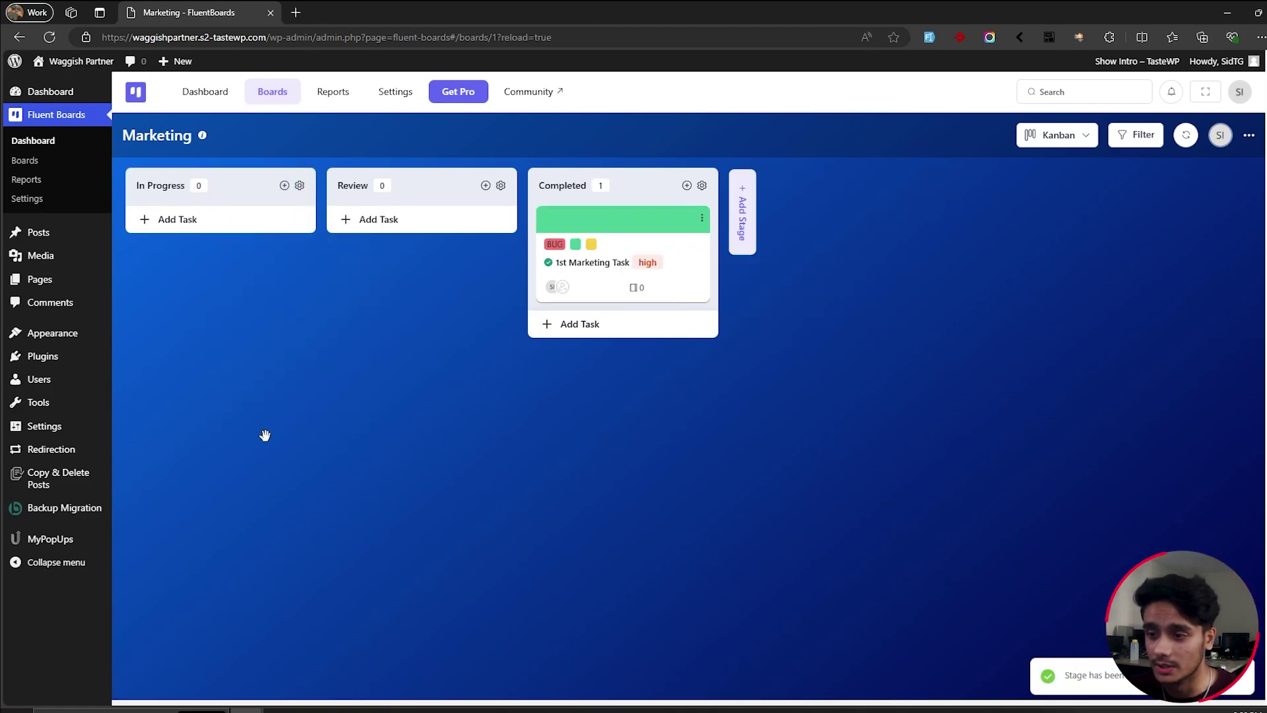
pyautogui.click(1248, 139)
pyautogui.click(1090, 295)
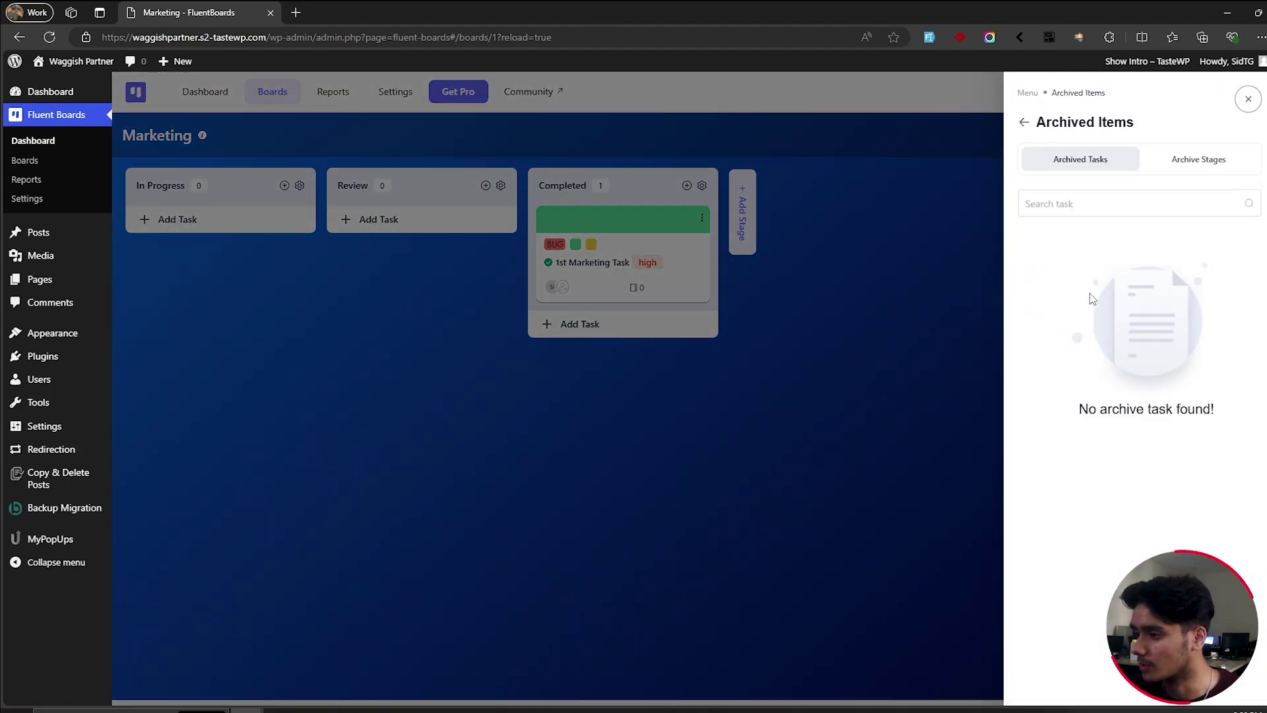
pyautogui.click(1191, 165)
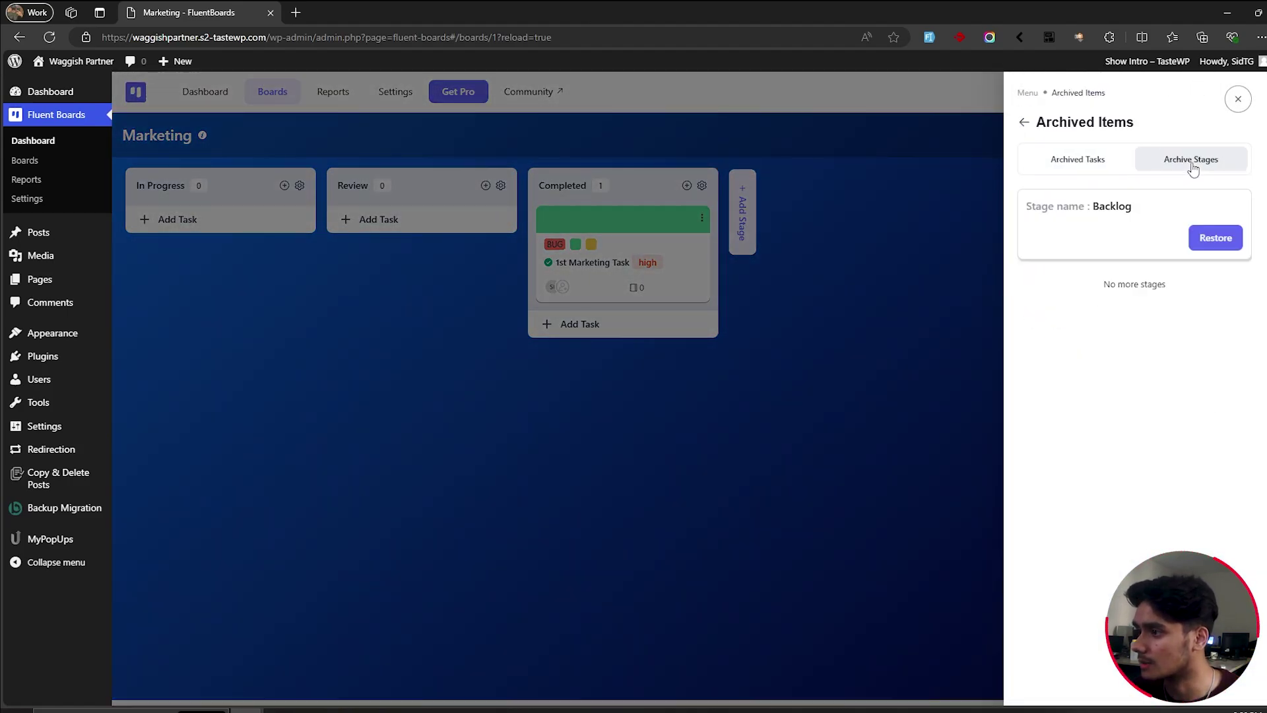
pyautogui.click(1218, 239)
pyautogui.click(1238, 99)
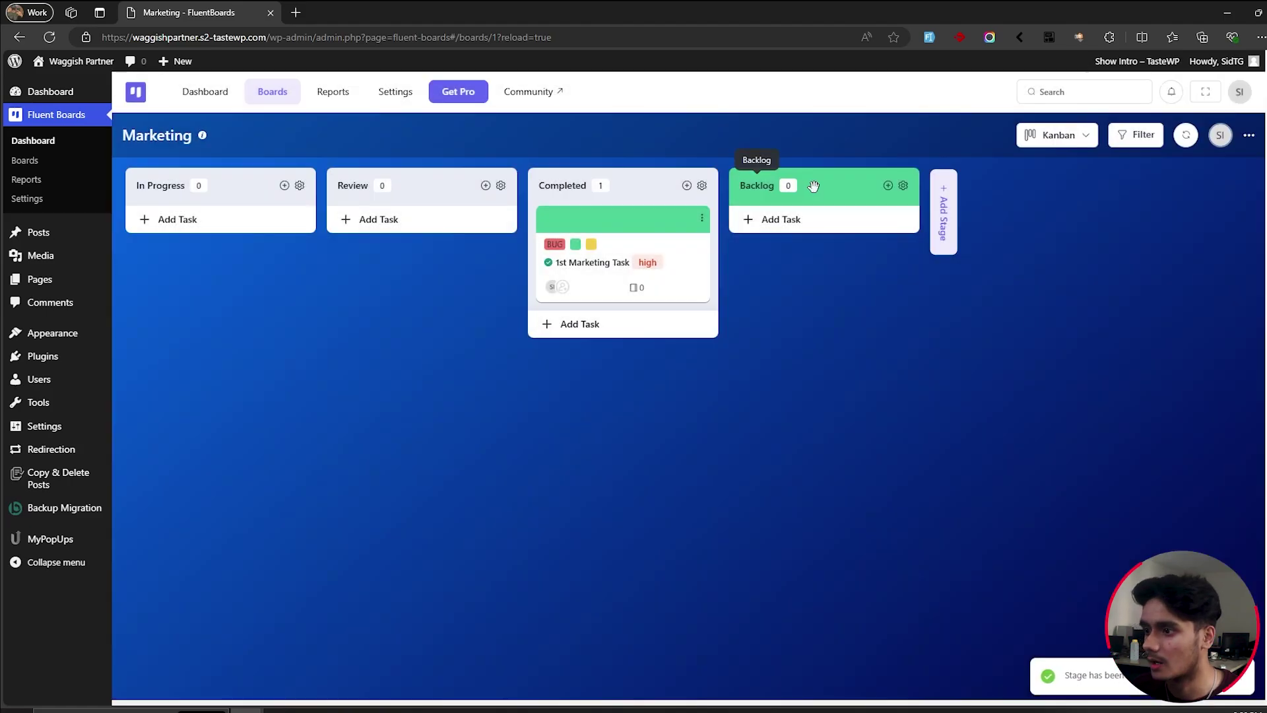
pyautogui.moveTo(814, 186); pyautogui.dragTo(277, 185)
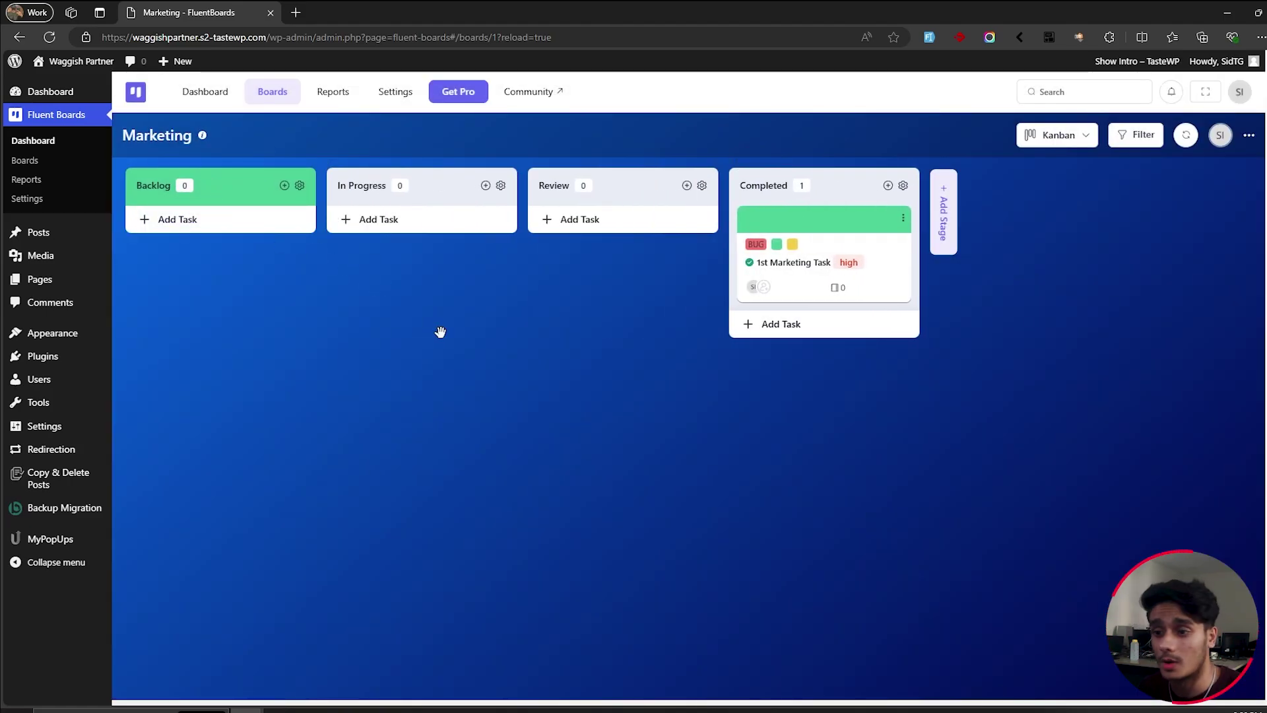